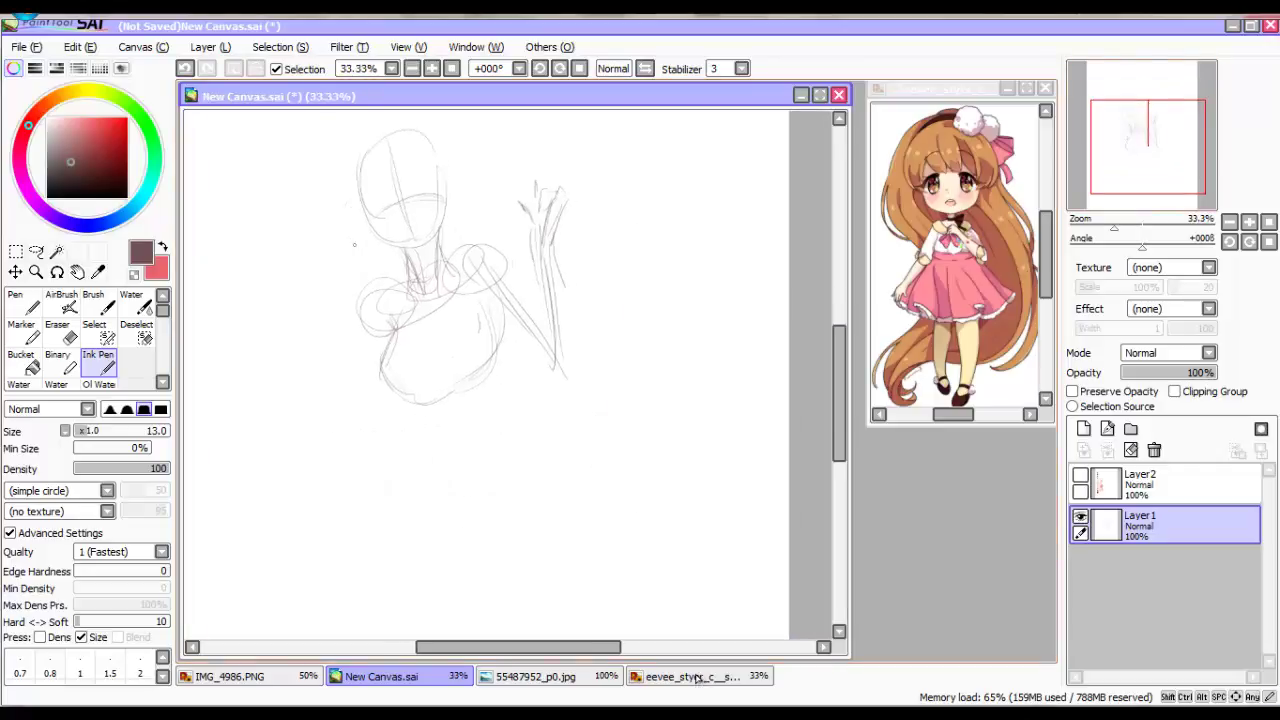
Enlarge the whole rough figure sketch on Layer1 with a free transform.
{"action": "key", "text": "ctrl+minus"}
{"action": "key", "text": "alt+l"}
{"action": "key", "text": "t"}
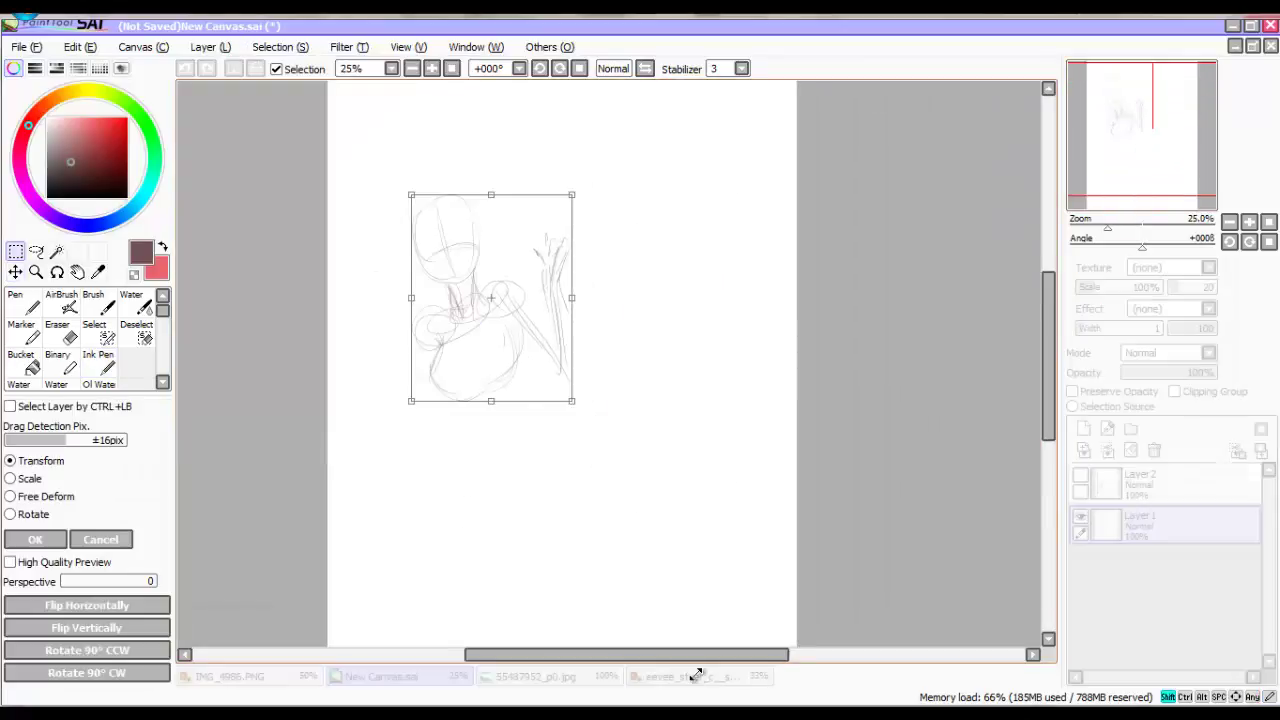
{"action": "key", "text": "Return"}
{"action": "key", "text": "ctrl+minus"}
{"action": "key", "text": "alt+s"}
{"action": "key", "text": "a"}
{"action": "key", "text": "ctrl+t"}
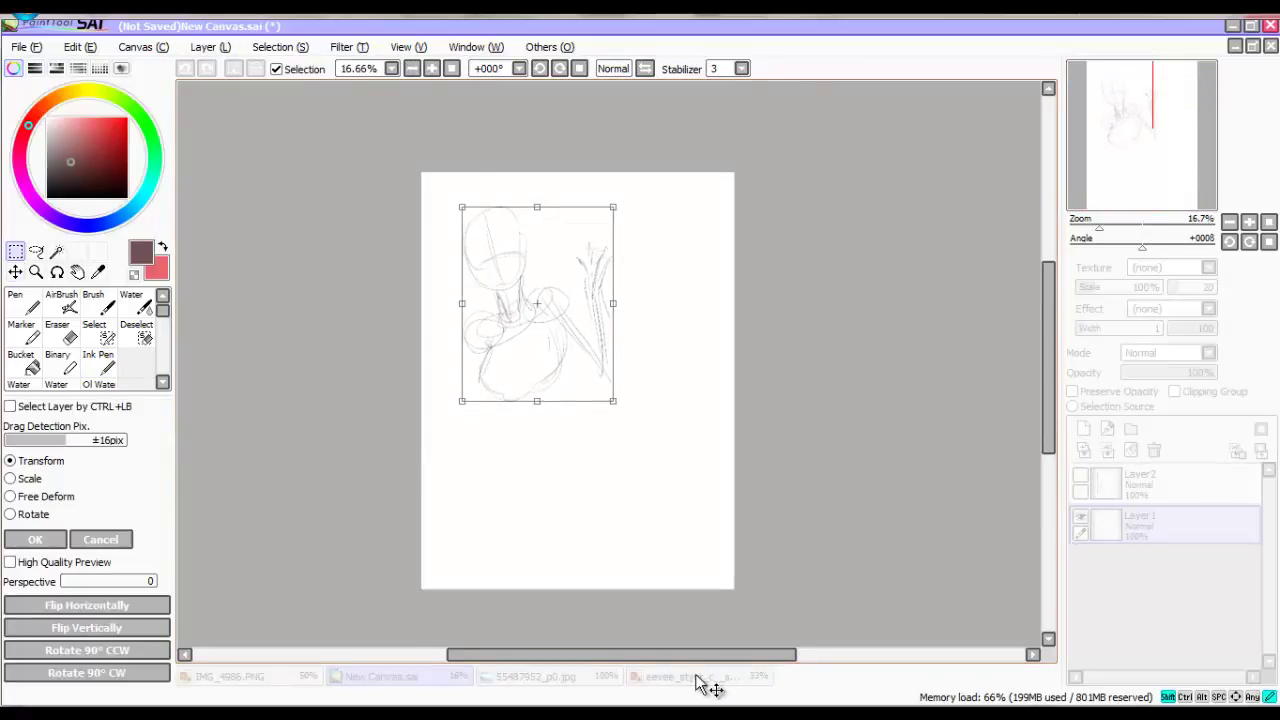
{"action": "key", "text": "Return"}
{"action": "key", "text": "alt+t"}
{"action": "key", "text": "Escape"}
{"action": "key", "text": "ctrl+plus"}
Erase the elbow of the raised arm on Layer1 and redraw the arm and shoulders with the Ink Pen.
{"action": "key", "text": "n"}
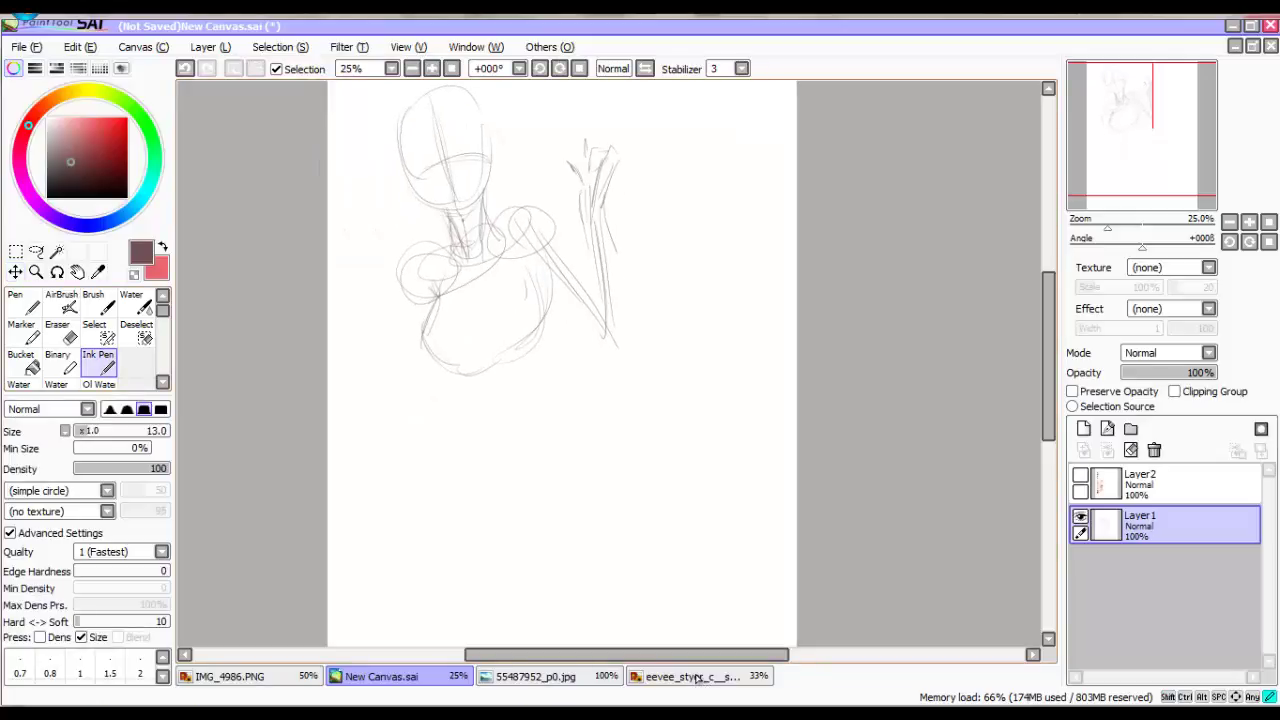
{"action": "key", "text": "e"}
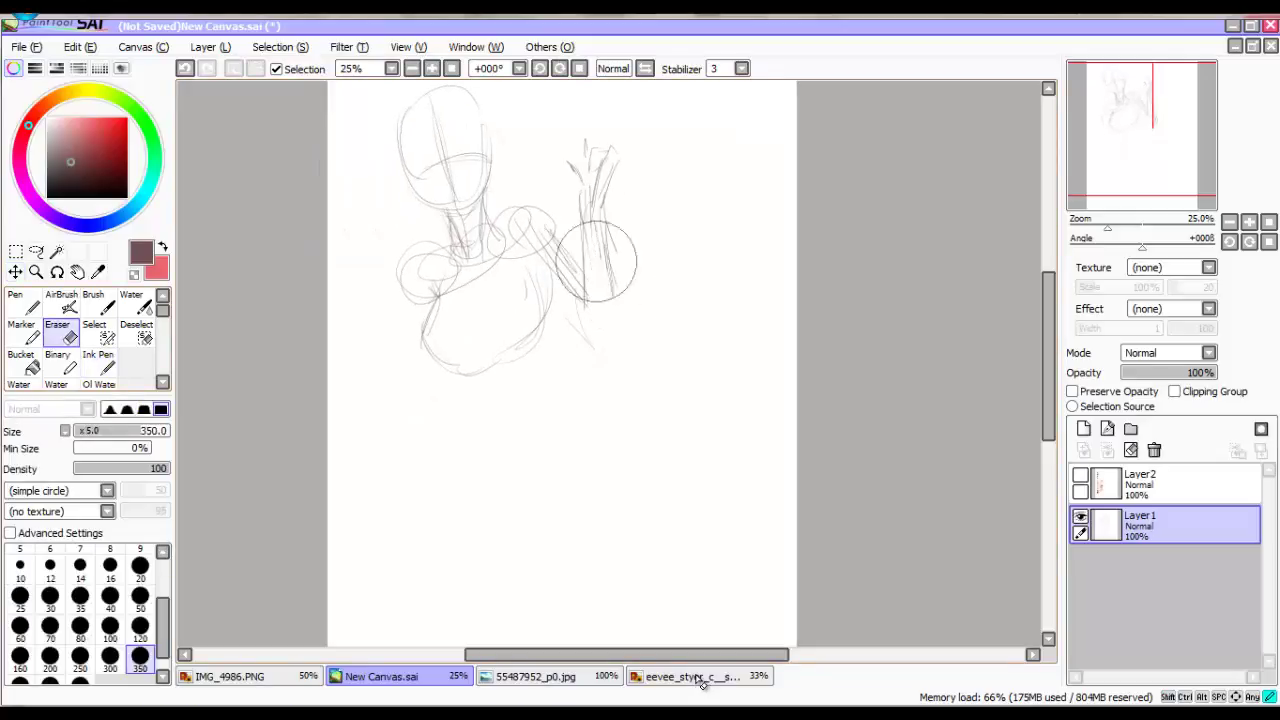
{"action": "key", "text": "n"}
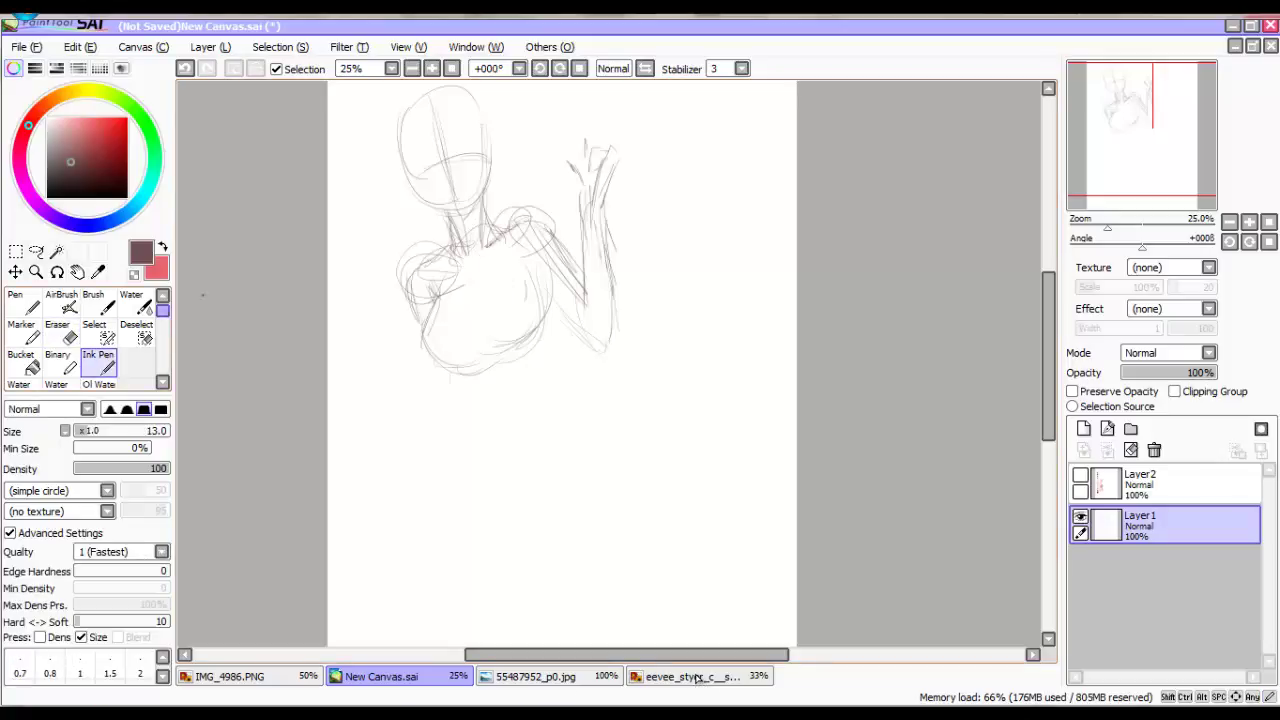
{"action": "left_click_drag", "start_coordinate": [518, 280], "coordinate": [592, 342]}
{"action": "left_click_drag", "start_coordinate": [606, 268], "coordinate": [612, 336]}
{"action": "left_click_drag", "start_coordinate": [545, 300], "coordinate": [600, 470]}
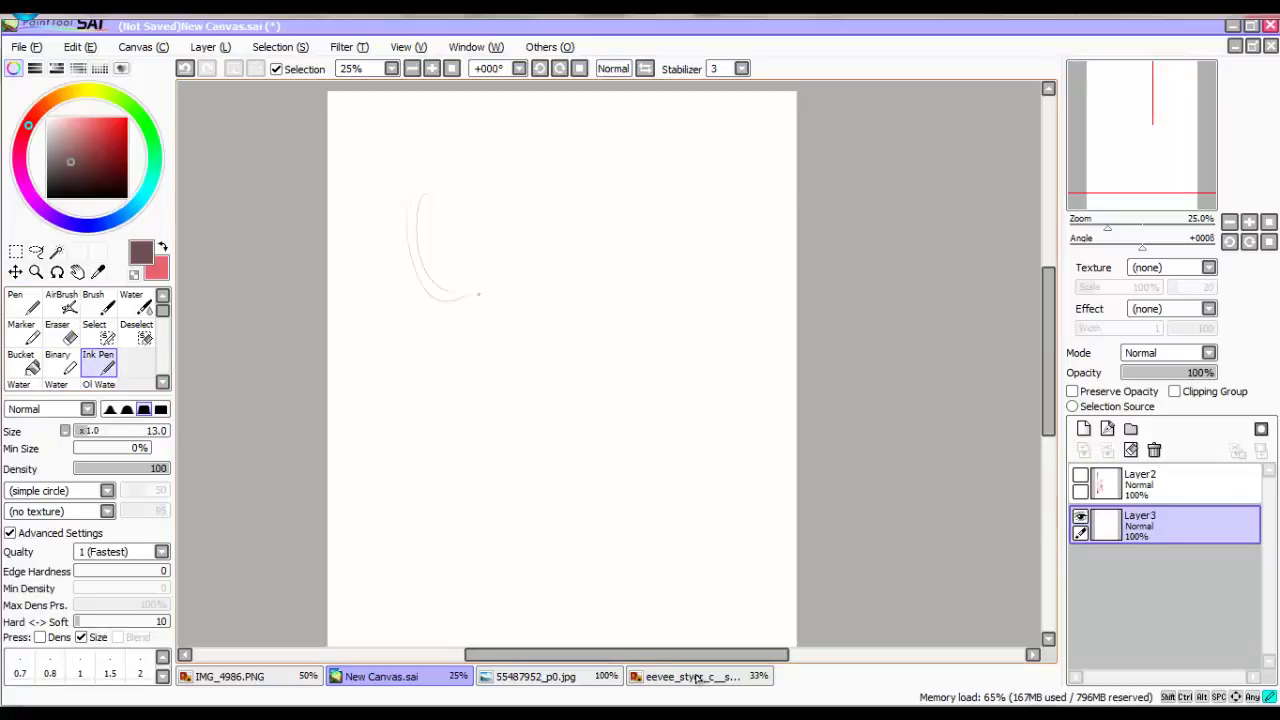
Rough in a new leaning female figure on the blank Layer3 with head, torso, long windblown hair and rounded hips.
{"action": "mouse_move", "coordinate": [590, 470]}
{"action": "left_mouse_down"}
{"action": "mouse_move", "coordinate": [680, 620]}
{"action": "mouse_move", "coordinate": [795, 470]}
{"action": "left_mouse_up"}
{"action": "left_click_drag", "start_coordinate": [500, 335], "coordinate": [440, 400]}
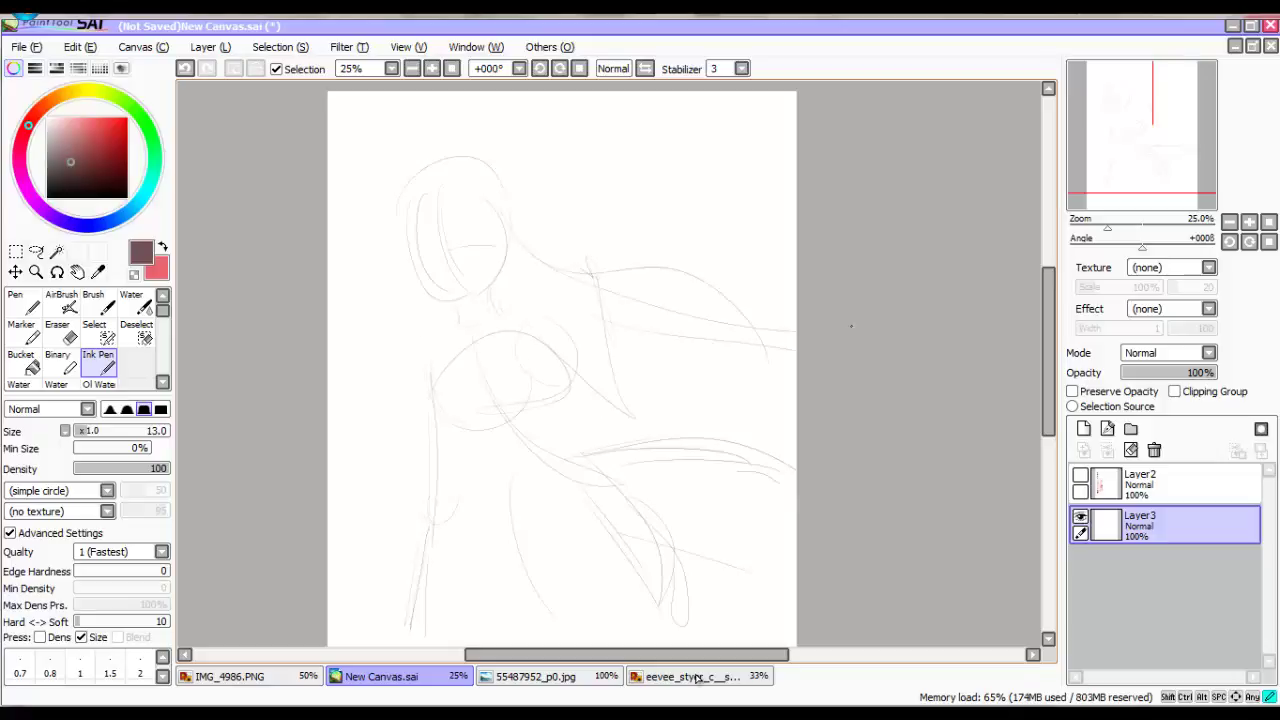
{"action": "left_click_drag", "start_coordinate": [530, 265], "coordinate": [796, 340]}
{"action": "left_click_drag", "start_coordinate": [796, 345], "coordinate": [670, 361]}
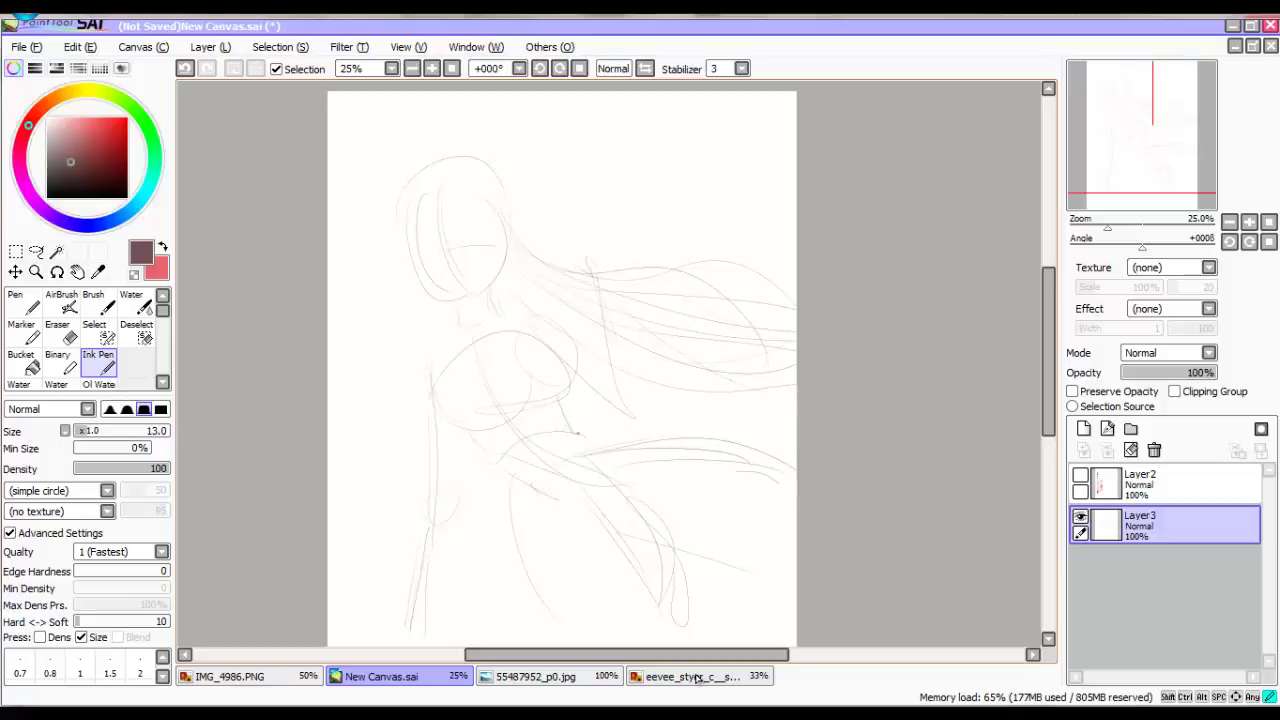
{"action": "left_click_drag", "start_coordinate": [600, 430], "coordinate": [700, 570]}
{"action": "mouse_move", "coordinate": [564, 420]}
{"action": "left_mouse_down"}
{"action": "mouse_move", "coordinate": [620, 585]}
{"action": "mouse_move", "coordinate": [710, 575]}
{"action": "left_mouse_up"}
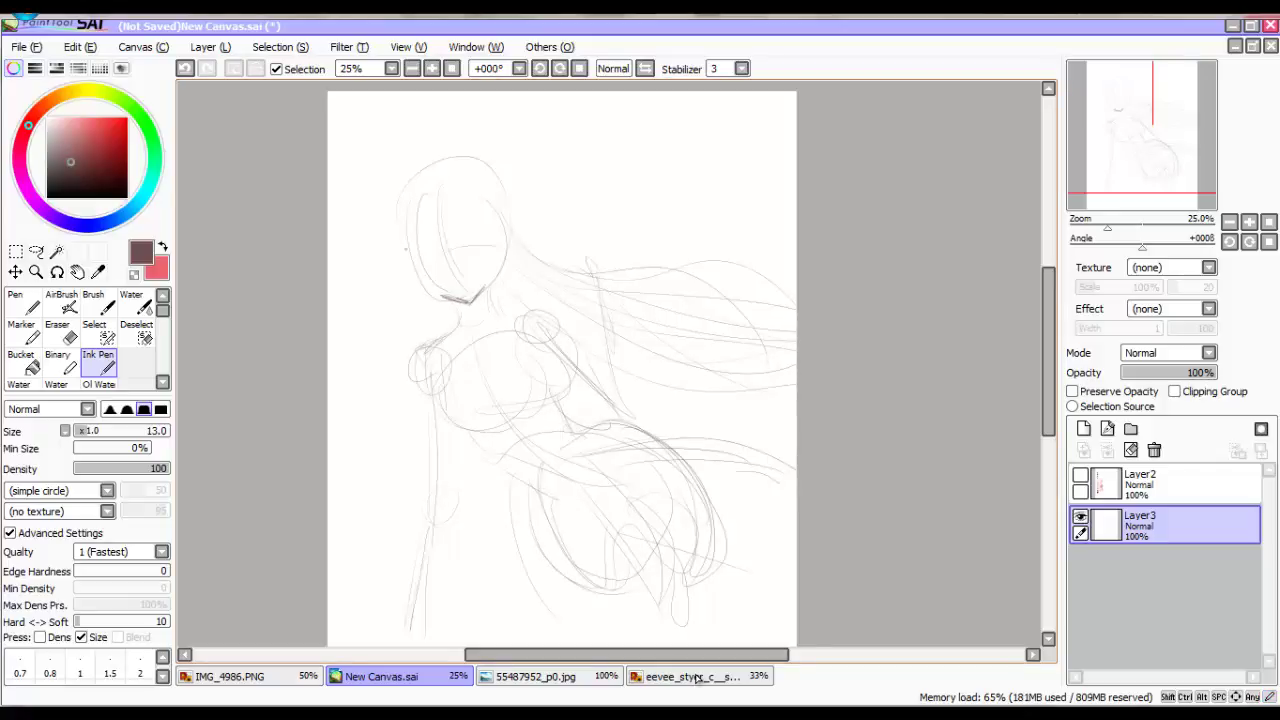
Erase the guidelines inside the head and redraw the chin, neck and shoulders with the Ink Pen.
{"action": "key", "text": "e"}
{"action": "left_click_drag", "start_coordinate": [500, 235], "coordinate": [440, 295]}
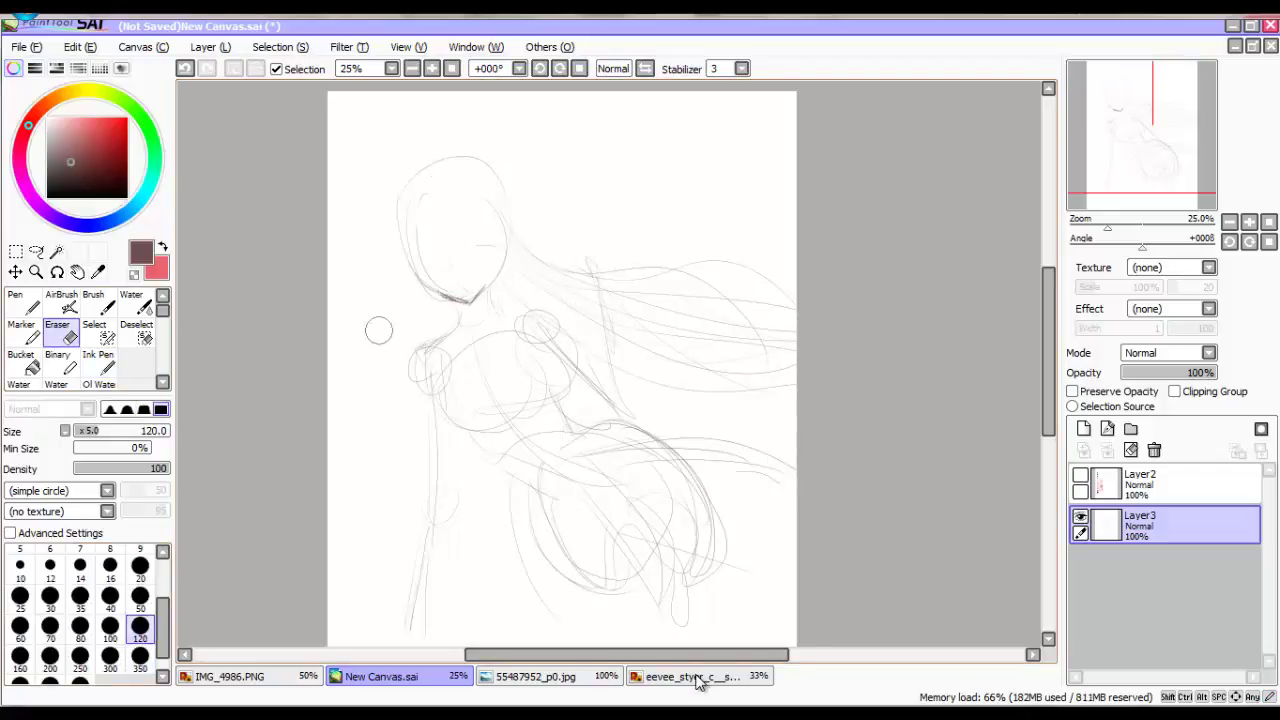
{"action": "key", "text": "n"}
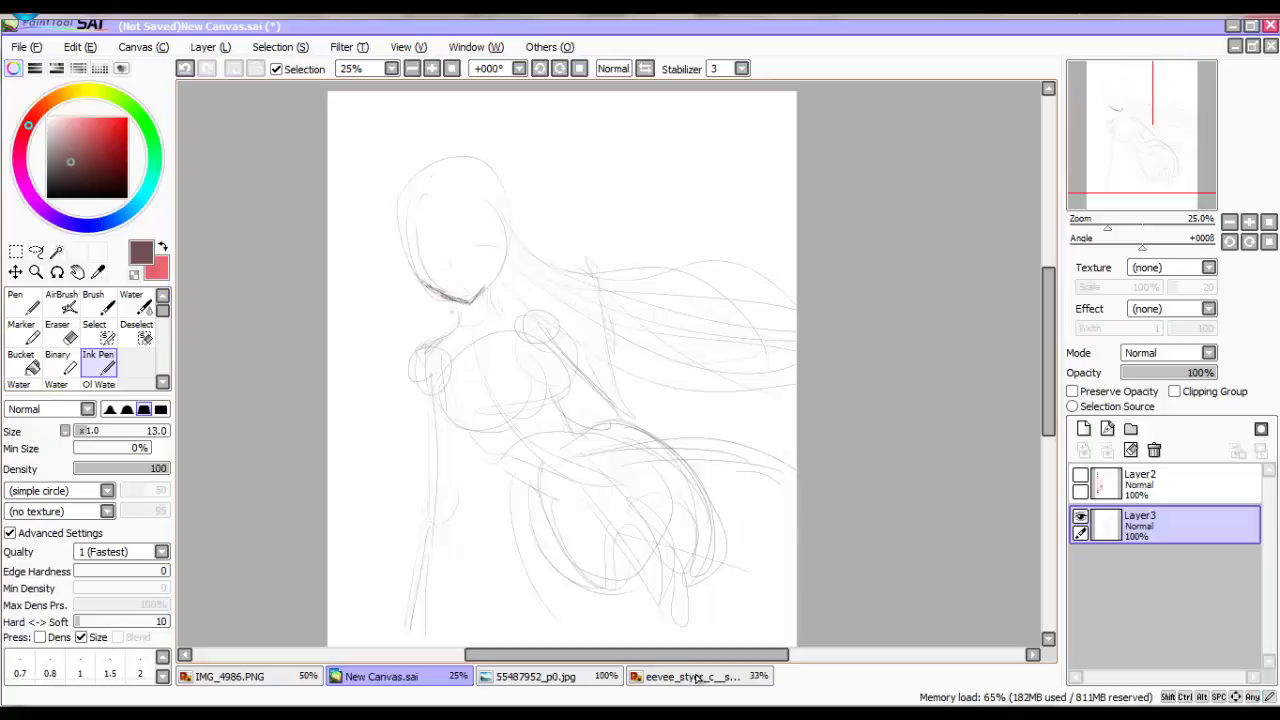
{"action": "key", "text": "e"}
{"action": "key", "text": "n"}
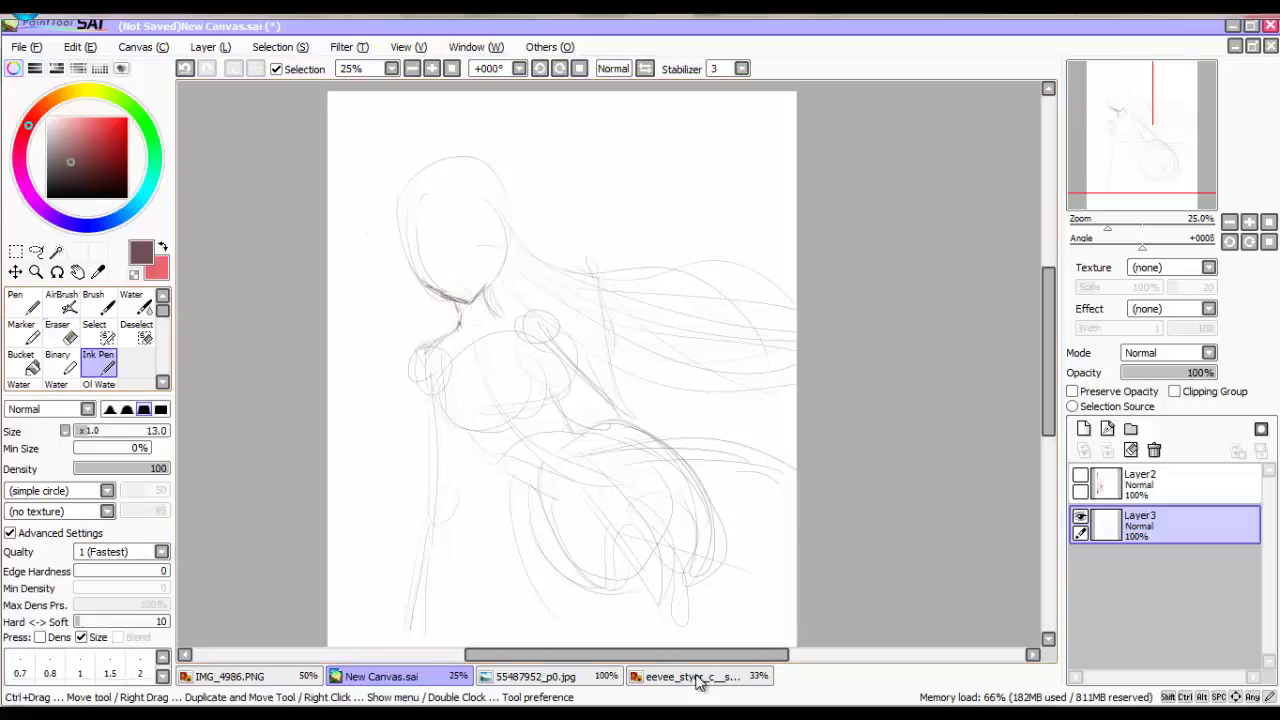
{"action": "mouse_move", "coordinate": [440, 340]}
{"action": "left_mouse_down"}
{"action": "mouse_move", "coordinate": [475, 348]}
{"action": "mouse_move", "coordinate": [412, 385]}
{"action": "left_mouse_up"}
{"action": "mouse_move", "coordinate": [490, 316]}
{"action": "left_mouse_down"}
{"action": "mouse_move", "coordinate": [536, 310]}
{"action": "mouse_move", "coordinate": [538, 342]}
{"action": "left_mouse_up"}
{"action": "left_click_drag", "start_coordinate": [525, 305], "coordinate": [585, 362]}
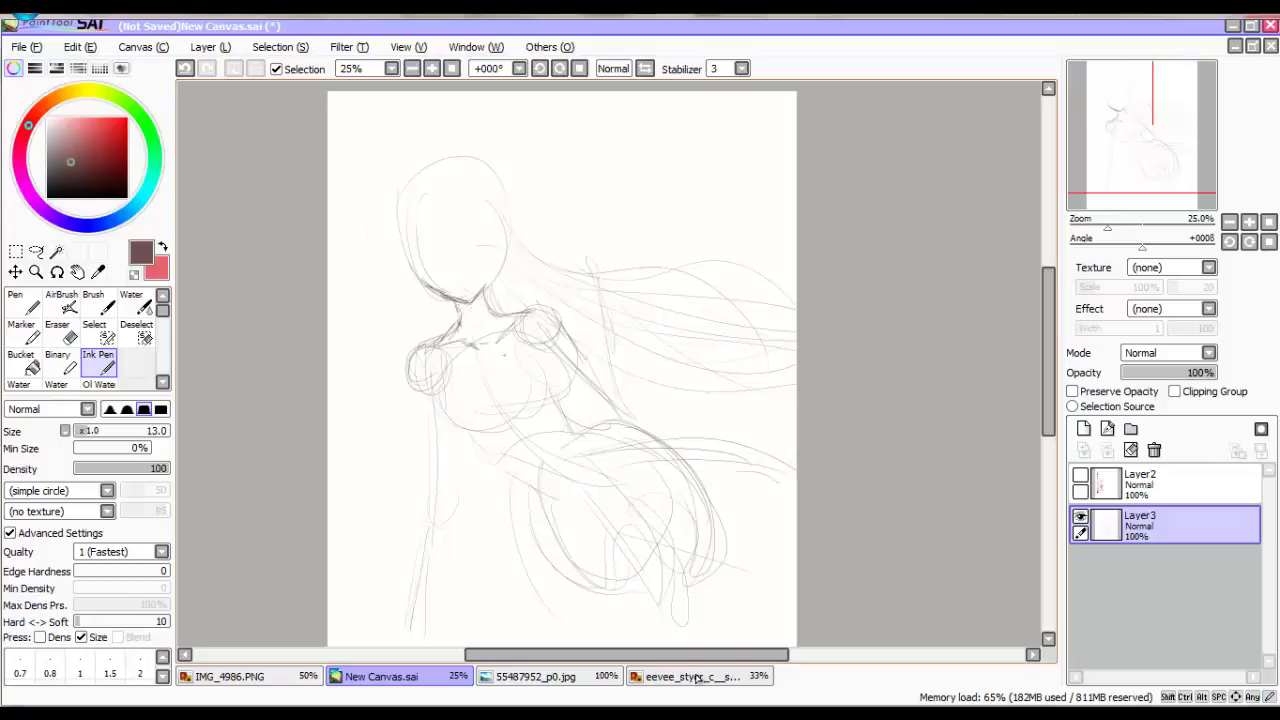
Strengthen the outlines of the chest, waist, hips and upper thighs.
{"action": "left_click_drag", "start_coordinate": [490, 358], "coordinate": [558, 438]}
{"action": "mouse_move", "coordinate": [480, 432]}
{"action": "left_mouse_down"}
{"action": "mouse_move", "coordinate": [570, 498]}
{"action": "mouse_move", "coordinate": [628, 516]}
{"action": "left_mouse_up"}
{"action": "left_click_drag", "start_coordinate": [564, 414], "coordinate": [714, 486]}
{"action": "left_click_drag", "start_coordinate": [556, 502], "coordinate": [612, 626]}
{"action": "left_click_drag", "start_coordinate": [620, 520], "coordinate": [632, 642]}
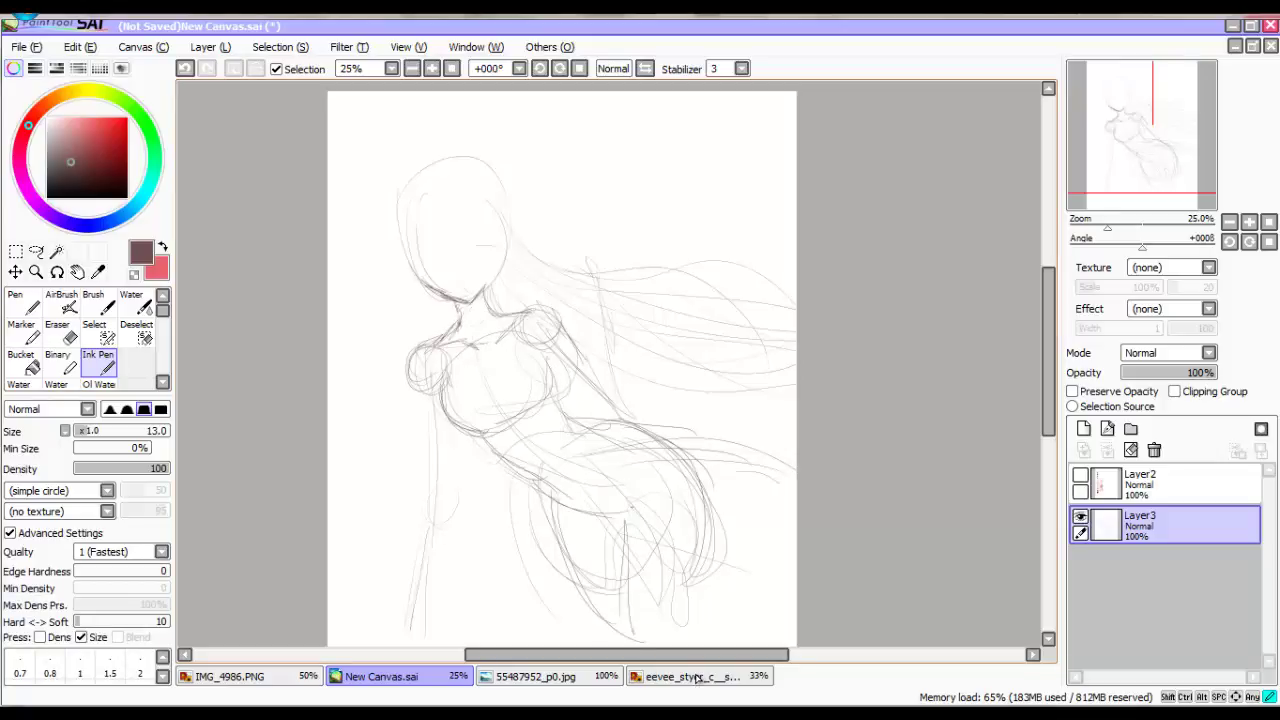
Extend the two legs downward and reinforce the outer curve of the hips.
{"action": "left_click_drag", "start_coordinate": [700, 524], "coordinate": [680, 638]}
{"action": "scroll", "coordinate": [560, 400], "scroll_direction": "down", "scroll_amount": 1}
{"action": "mouse_move", "coordinate": [626, 460]}
{"action": "left_mouse_down"}
{"action": "mouse_move", "coordinate": [630, 600]}
{"action": "mouse_move", "coordinate": [555, 612]}
{"action": "left_mouse_up"}
{"action": "left_click_drag", "start_coordinate": [630, 540], "coordinate": [585, 632]}
{"action": "left_click_drag", "start_coordinate": [606, 376], "coordinate": [662, 390]}
{"action": "mouse_move", "coordinate": [678, 398]}
{"action": "left_mouse_down"}
{"action": "mouse_move", "coordinate": [710, 454]}
{"action": "mouse_move", "coordinate": [698, 536]}
{"action": "left_mouse_up"}
{"action": "left_click_drag", "start_coordinate": [600, 402], "coordinate": [505, 552]}
Lasso the hips and legs, then rotate them slightly and shift them closer to the torso.
{"action": "left_click", "coordinate": [35, 251]}
{"action": "left_click_drag", "start_coordinate": [600, 360], "coordinate": [495, 420]}
{"action": "key", "text": "ctrl+t"}
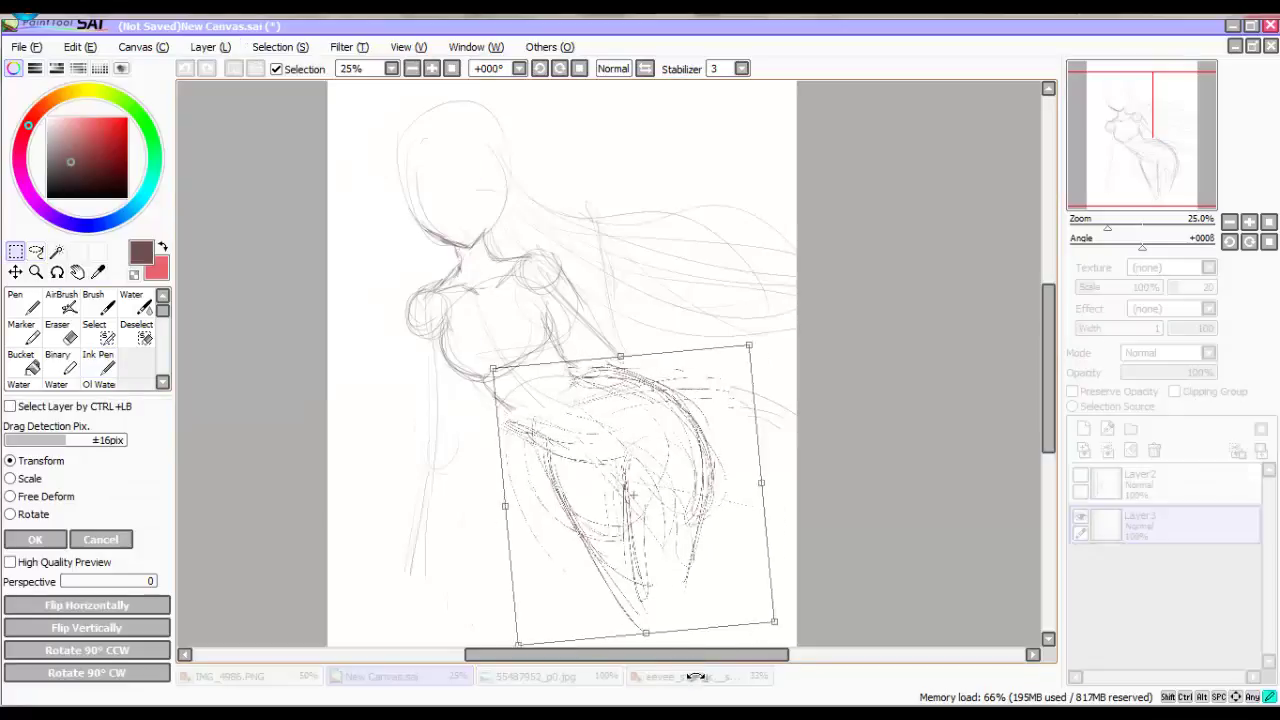
{"action": "left_click_drag", "start_coordinate": [760, 640], "coordinate": [700, 683]}
{"action": "key", "text": "Return"}
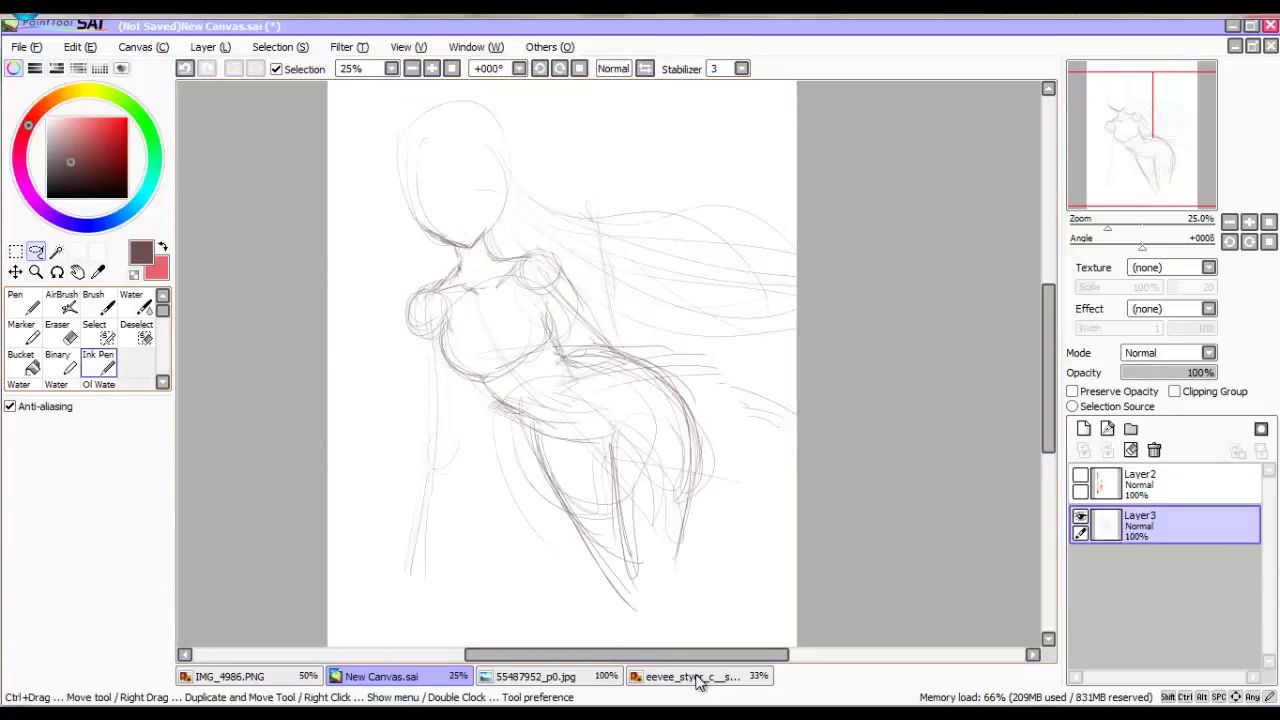
Sketch both arms with the Ink Pen, the front one hanging down and the back one bent upward at the elbow.
{"action": "key", "text": "n"}
{"action": "left_click_drag", "start_coordinate": [426, 304], "coordinate": [410, 430]}
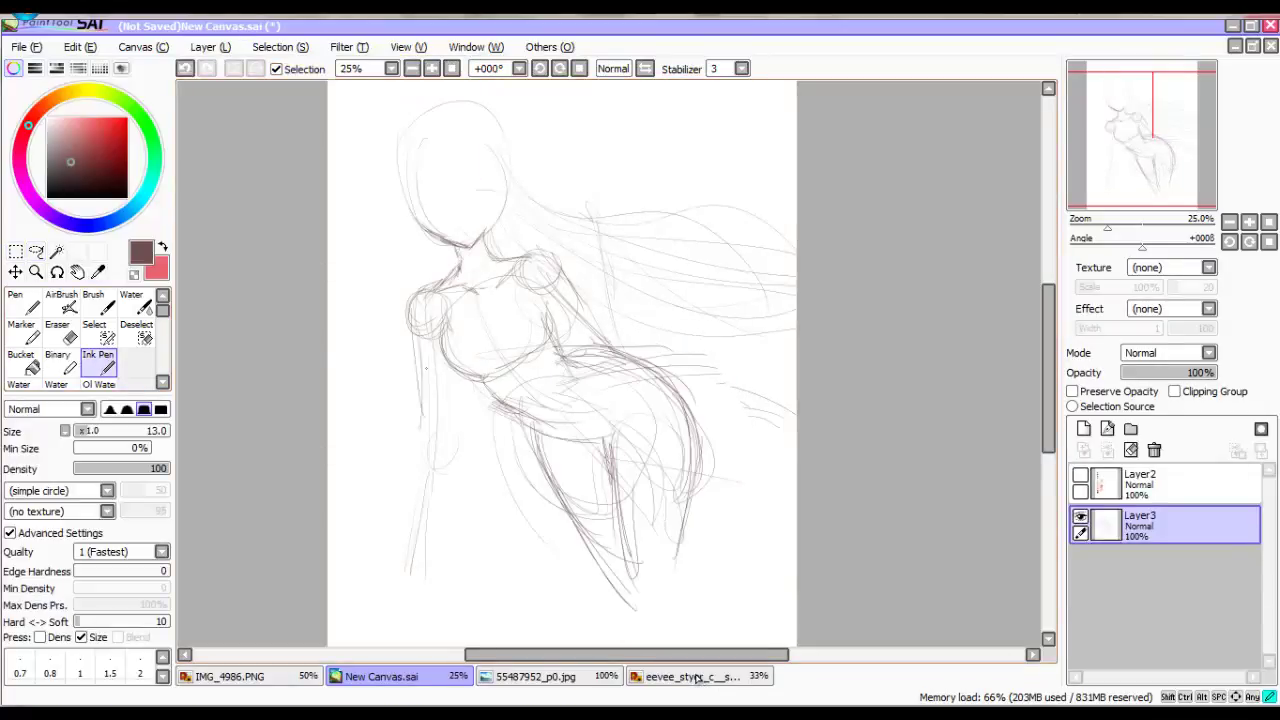
{"action": "mouse_move", "coordinate": [452, 368]}
{"action": "left_mouse_down"}
{"action": "mouse_move", "coordinate": [425, 458]}
{"action": "mouse_move", "coordinate": [402, 554]}
{"action": "left_mouse_up"}
{"action": "left_click_drag", "start_coordinate": [452, 440], "coordinate": [410, 596]}
Mirror the canvas view and erase the overlapping lines along the hip and the raised back arm.
{"action": "key", "text": "h"}
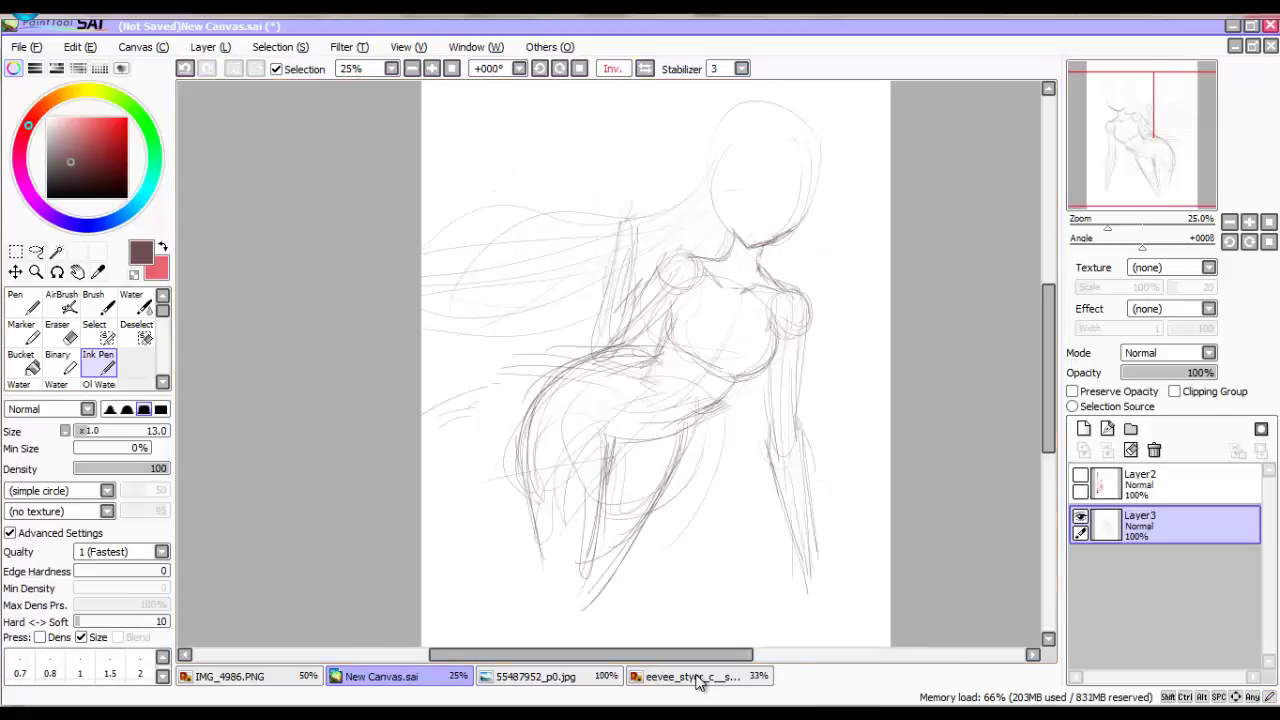
{"action": "key", "text": "e"}
{"action": "mouse_move", "coordinate": [650, 330]}
{"action": "left_mouse_down"}
{"action": "mouse_move", "coordinate": [566, 366]}
{"action": "mouse_move", "coordinate": [524, 560]}
{"action": "left_mouse_up"}
{"action": "key", "text": "n"}
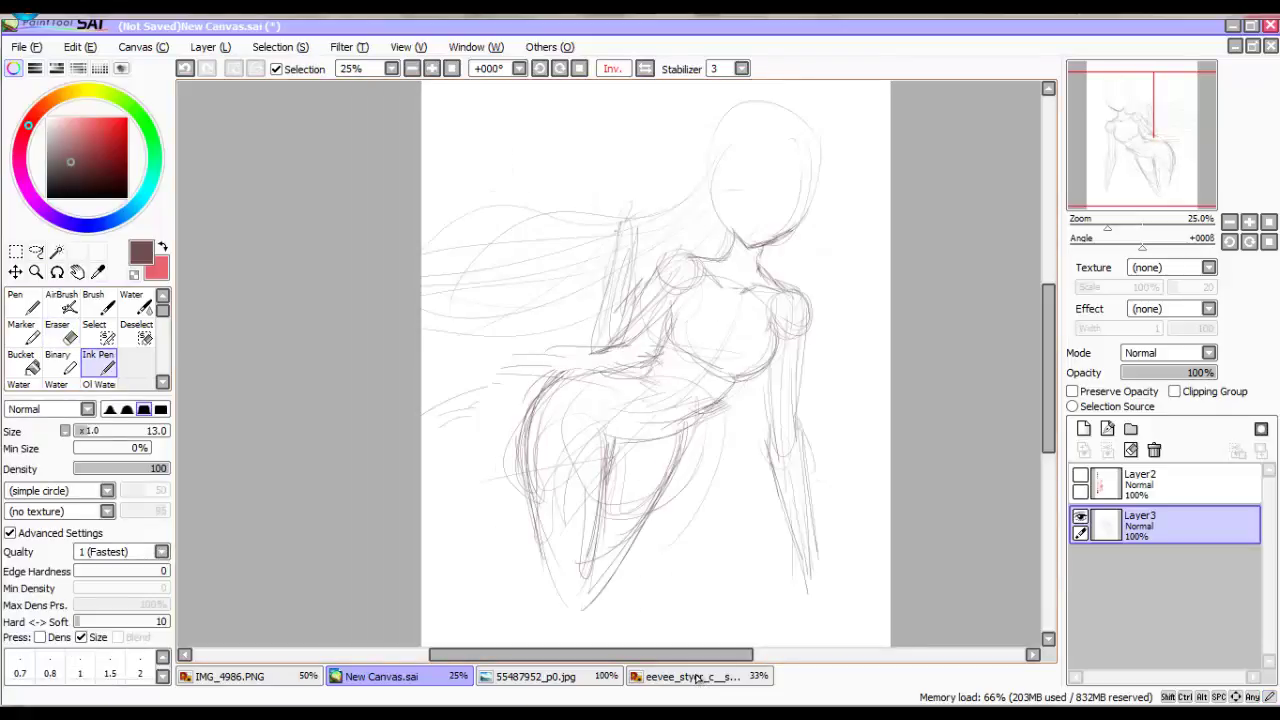
{"action": "key", "text": "e"}
{"action": "mouse_move", "coordinate": [603, 189]}
{"action": "left_mouse_down"}
{"action": "mouse_move", "coordinate": [627, 286]}
{"action": "mouse_move", "coordinate": [598, 352]}
{"action": "left_mouse_up"}
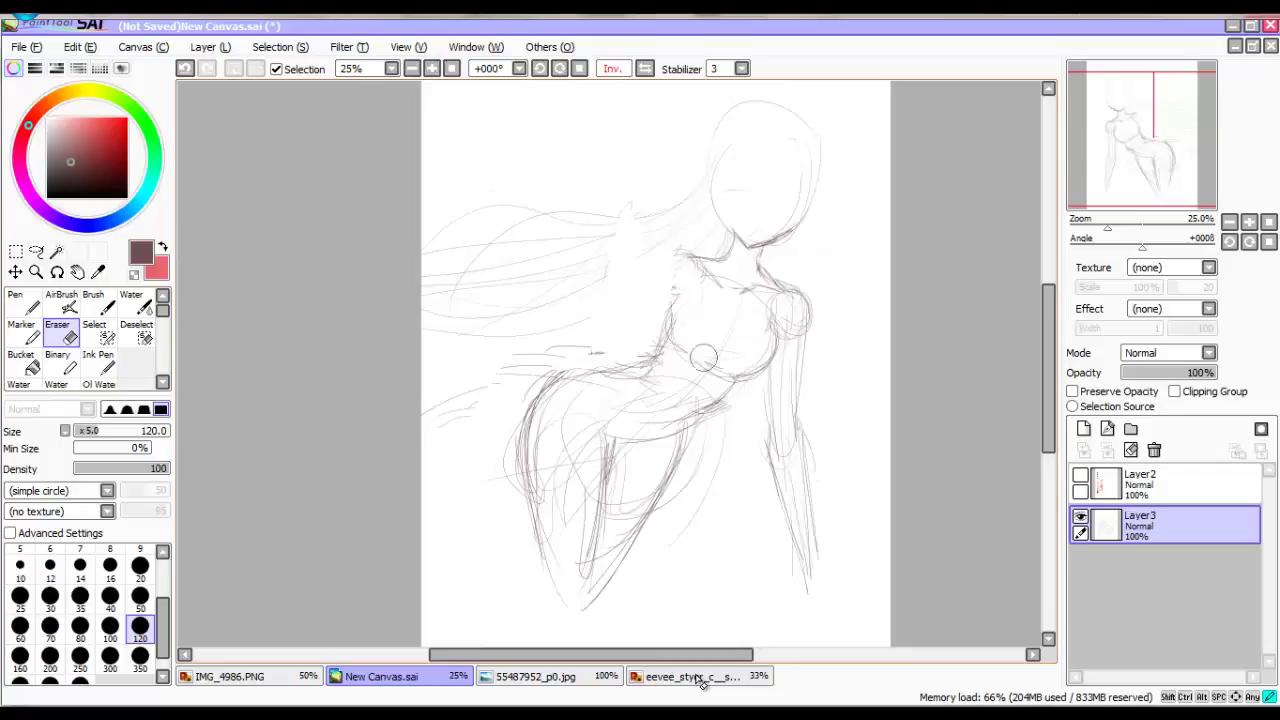
Erase the construction circle on the front shoulder and the stray lines across the upper chest.
{"action": "key", "text": "n"}
{"action": "key", "text": "e"}
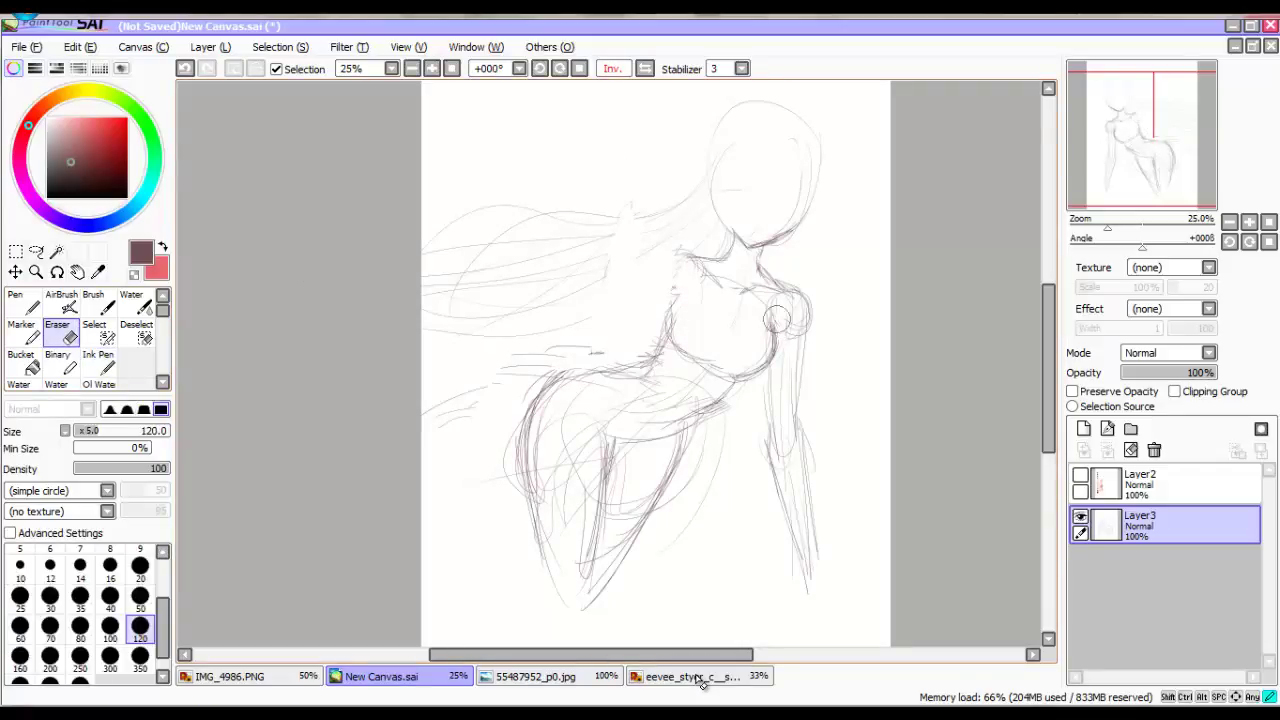
{"action": "left_click_drag", "start_coordinate": [806, 300], "coordinate": [778, 352]}
{"action": "left_click_drag", "start_coordinate": [734, 262], "coordinate": [676, 290]}
Sketch the lower edge of the top beneath the chest and clean up its overlapping lines.
{"action": "key", "text": "n"}
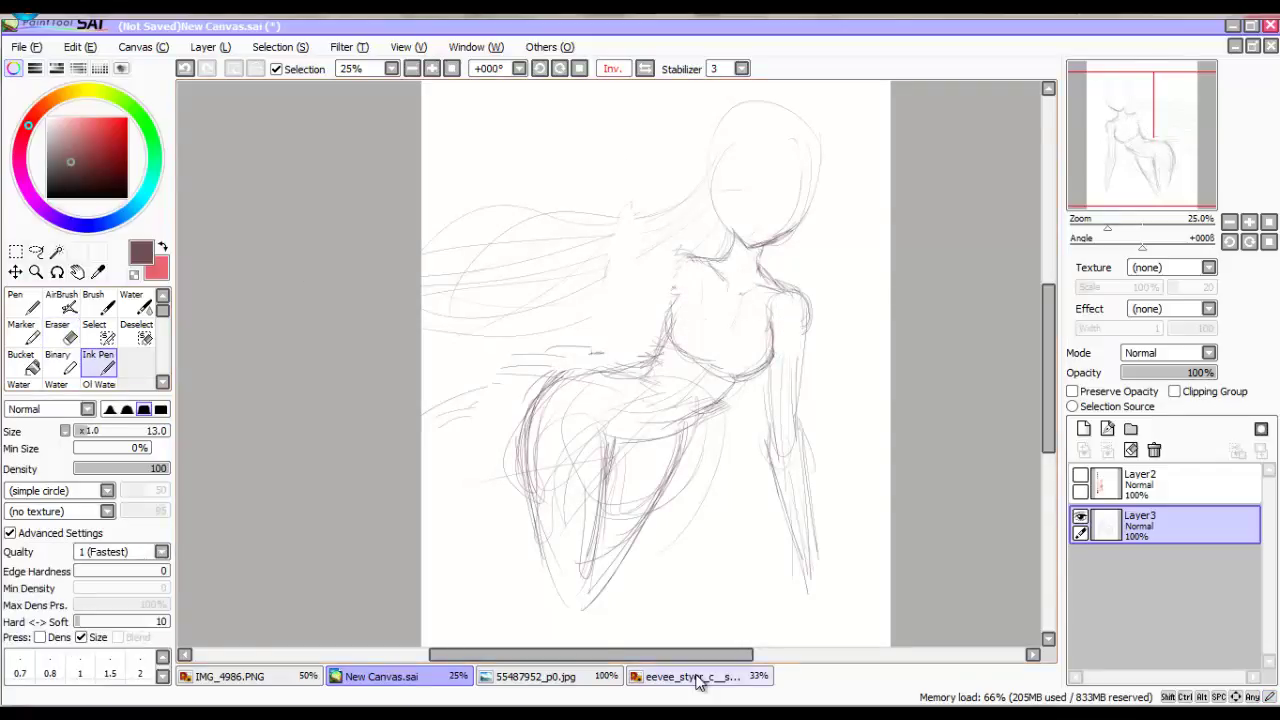
{"action": "key", "text": "ctrl+z"}
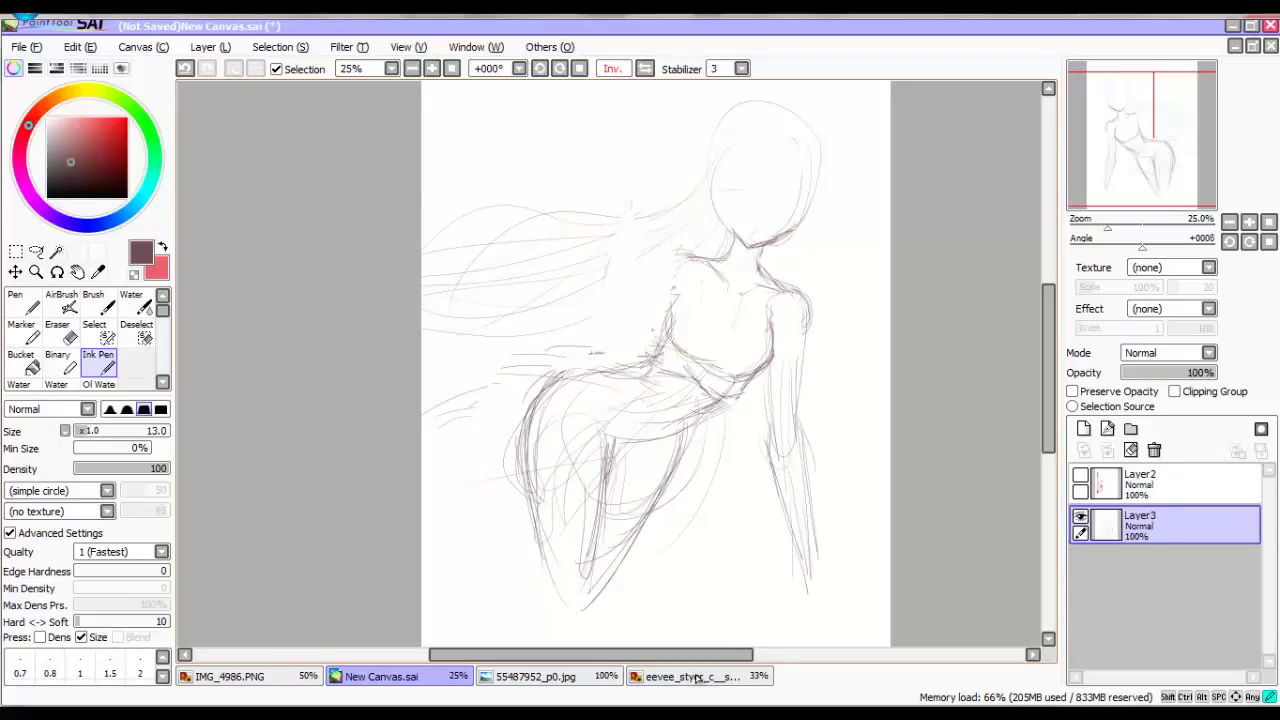
{"action": "key", "text": "e"}
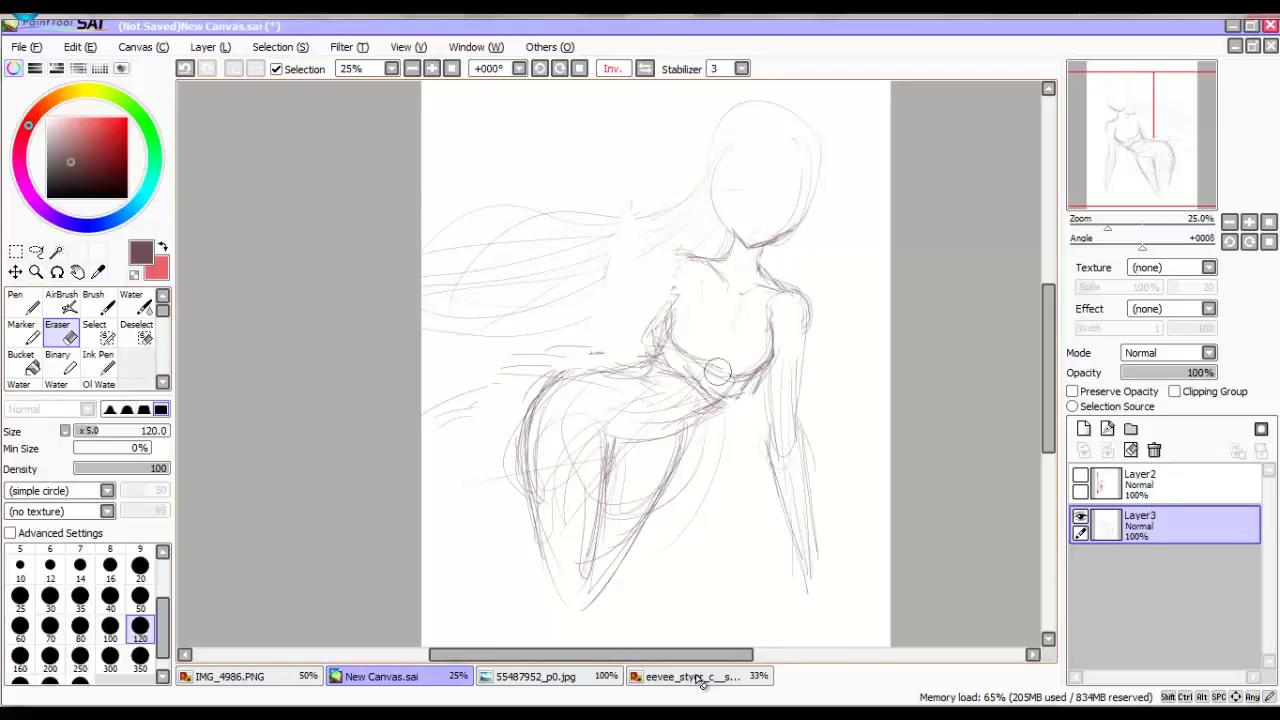
Draw wide collar flaps on both sides of the neckline and erase the stray lines around them.
{"action": "key", "text": "n"}
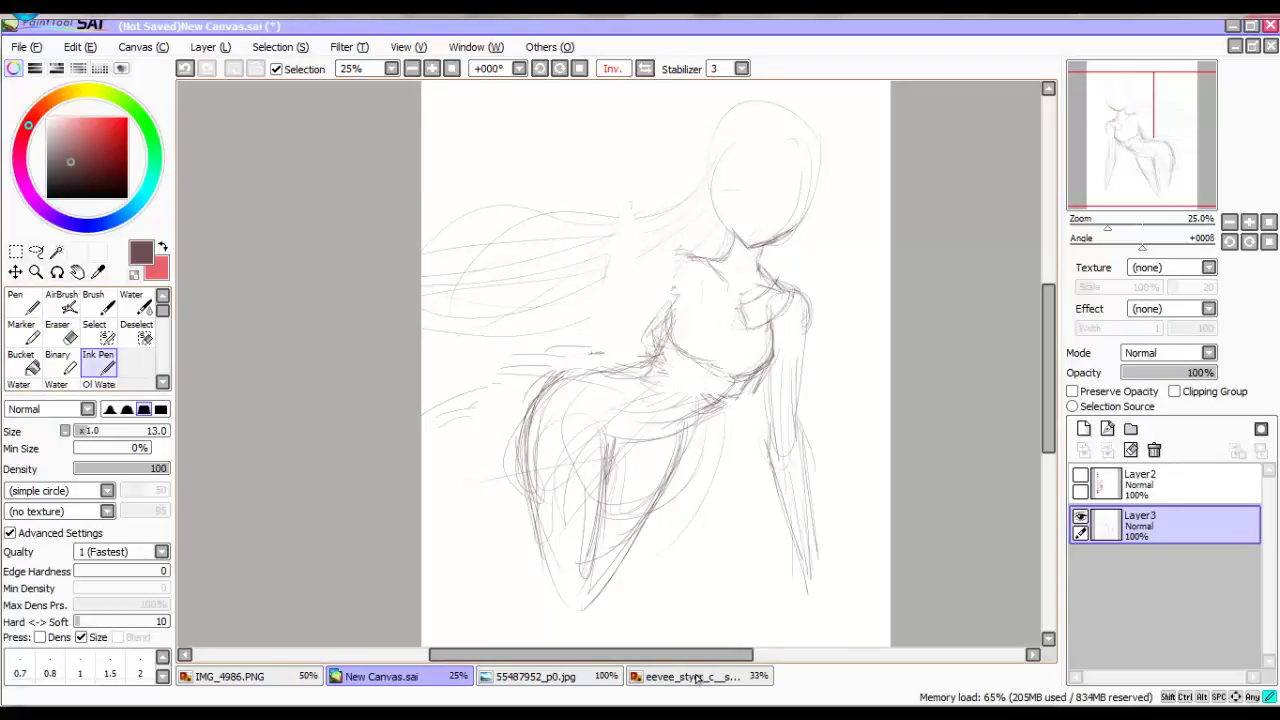
{"action": "key", "text": "e"}
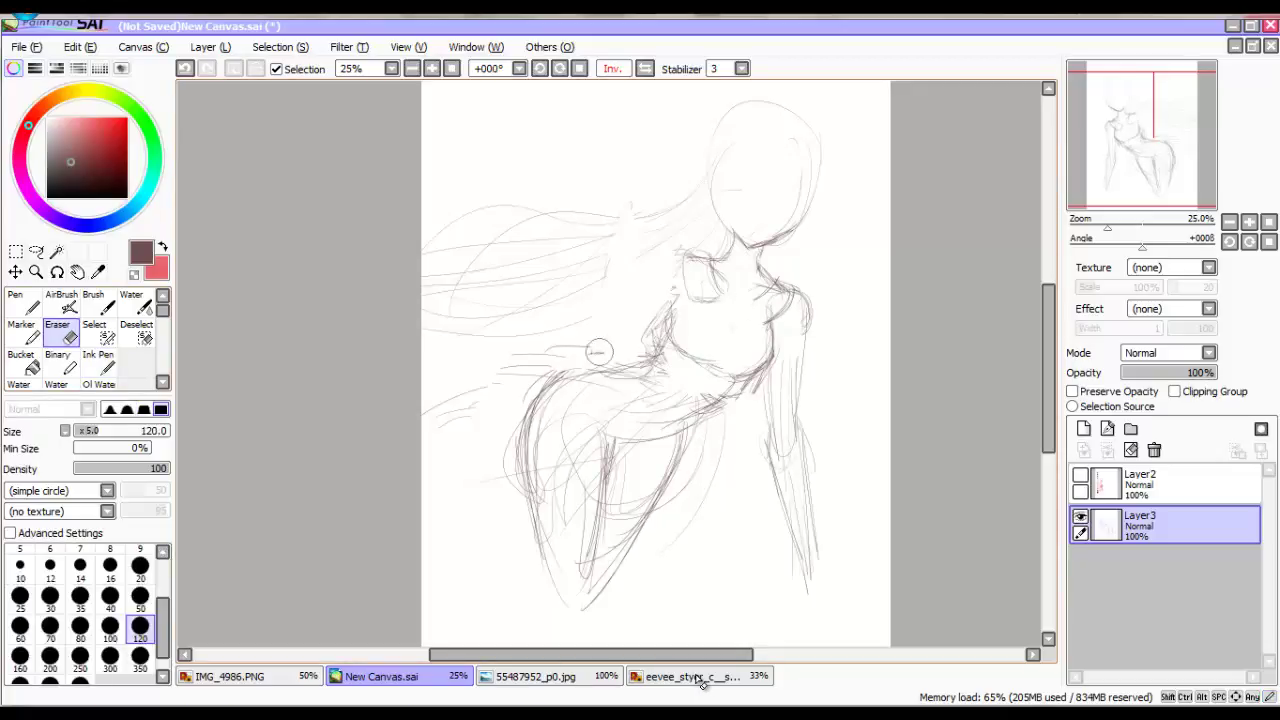
{"action": "key", "text": "n"}
{"action": "left_click", "coordinate": [698, 678]}
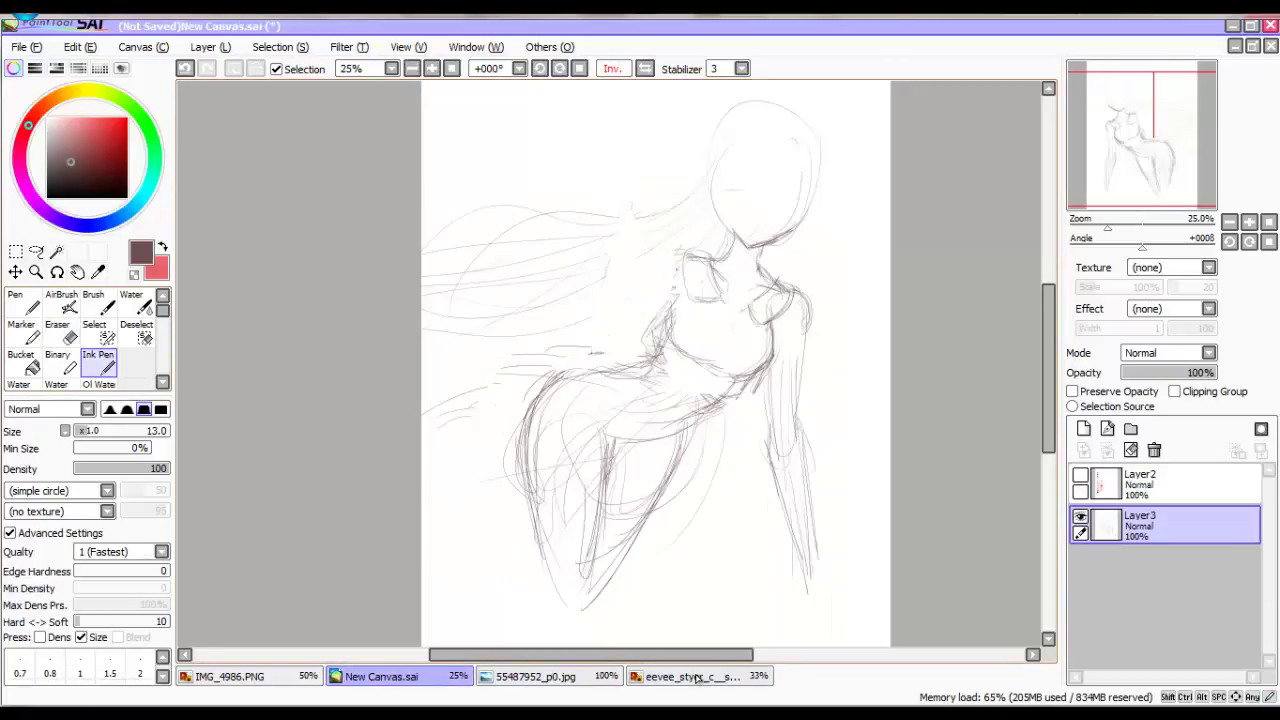
{"action": "key", "text": "e"}
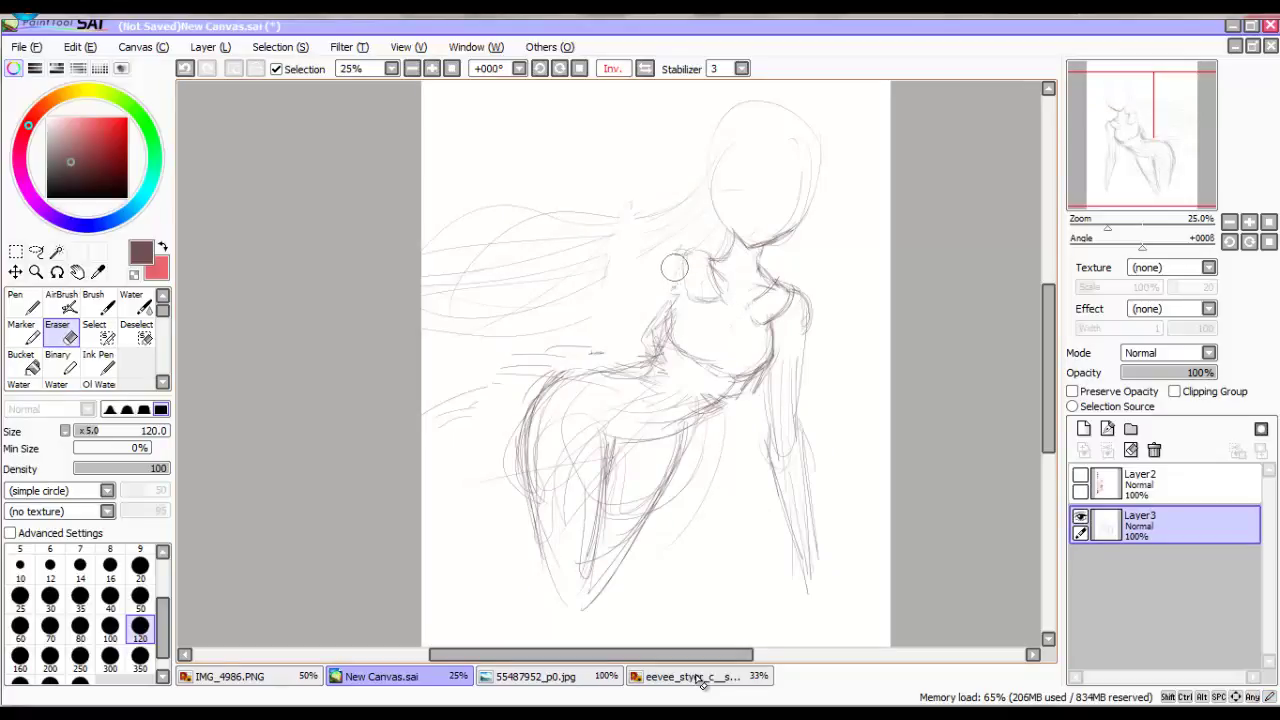
Try a hanging bow below the collar on the chest.
{"action": "key", "text": "n"}
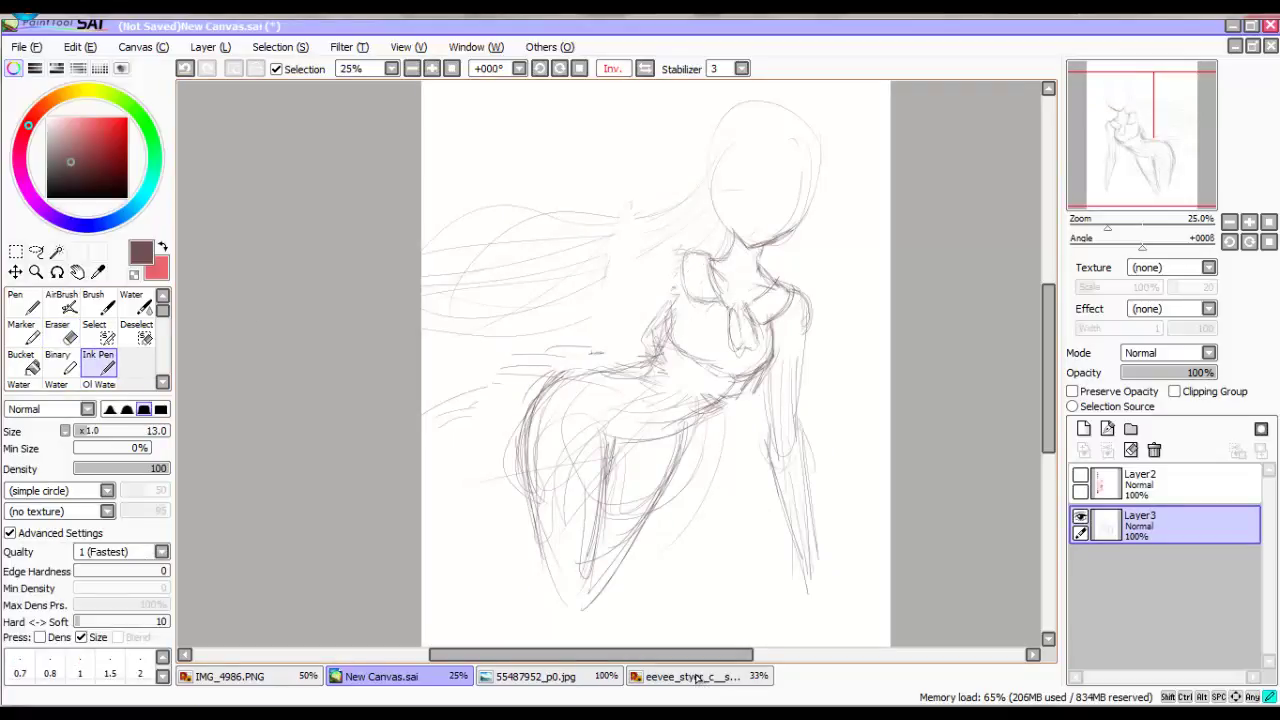
{"action": "key", "text": "e"}
{"action": "key", "text": "n"}
{"action": "key", "text": "e"}
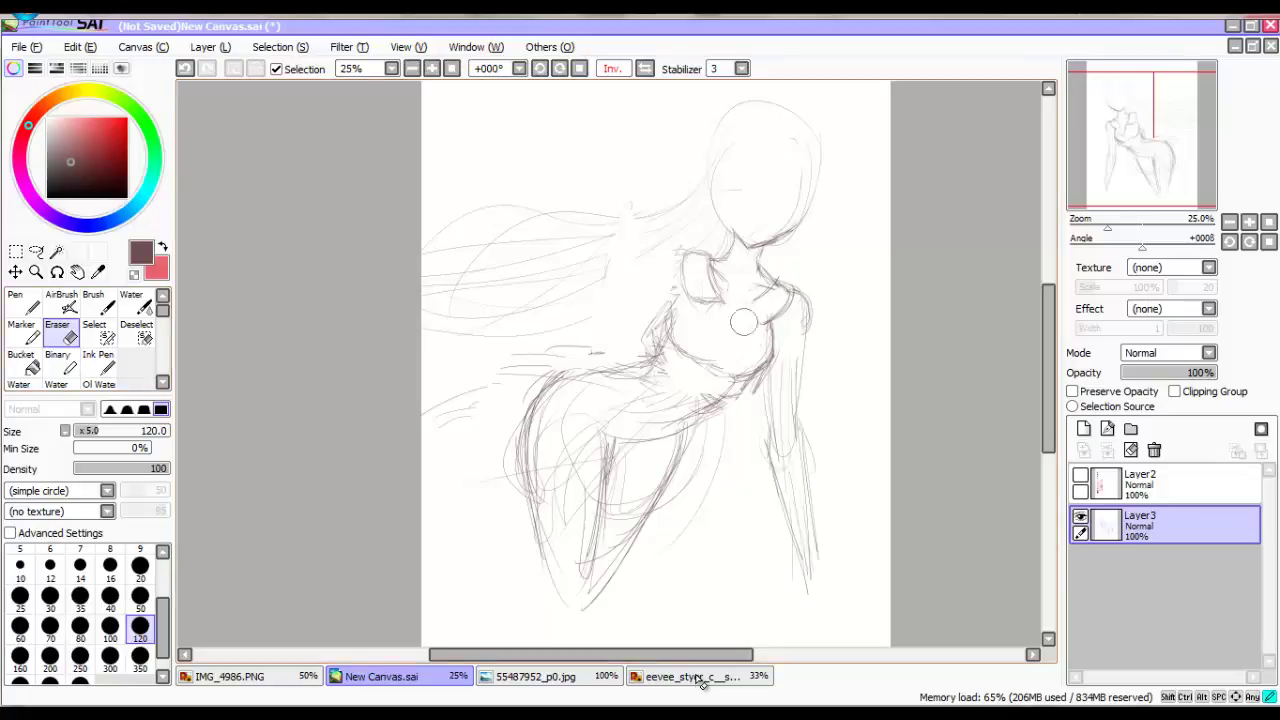
Join the collar flaps in a V at the chest, then add the waist edge and a cuff at the front elbow.
{"action": "key", "text": "n"}
{"action": "key", "text": "e"}
{"action": "left_click", "coordinate": [697, 677]}
{"action": "key", "text": "n"}
{"action": "key", "text": "ctrl+Tab"}
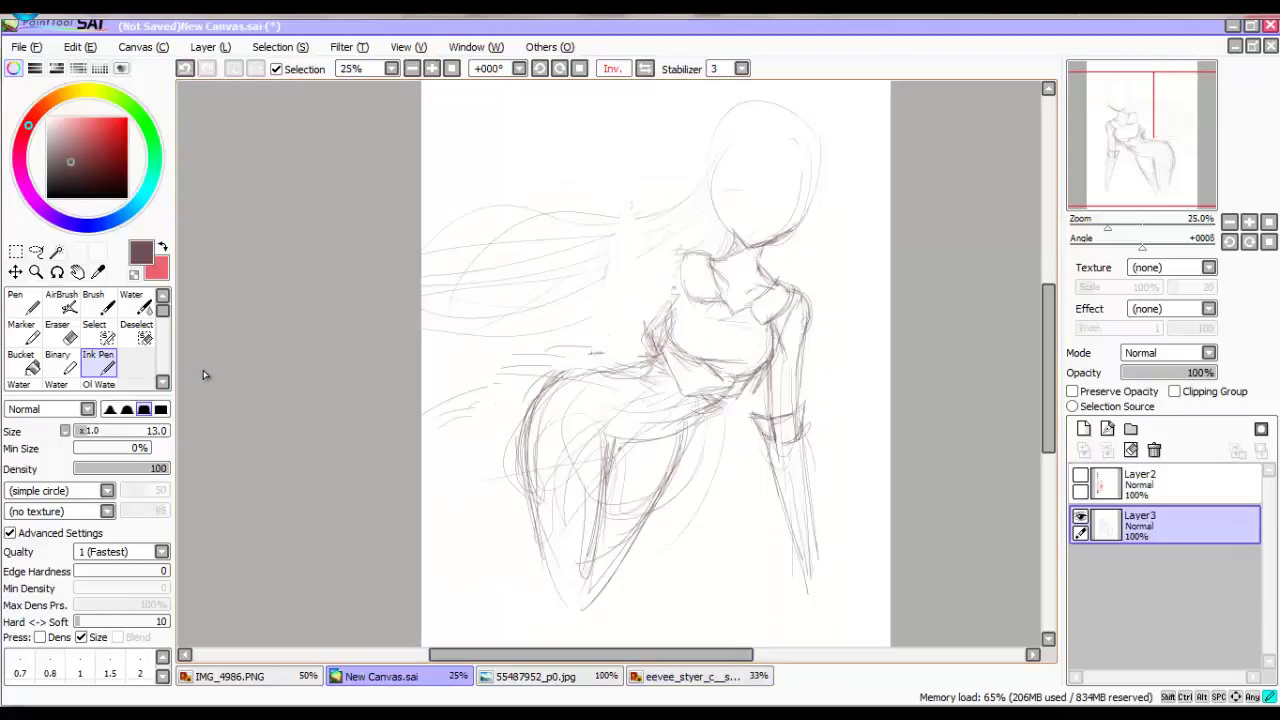
Sketch a flared skirt from the waist, with a wavy front hem and a long sweep behind the hips.
{"action": "left_click_drag", "start_coordinate": [626, 456], "coordinate": [610, 572]}
{"action": "mouse_move", "coordinate": [724, 400]}
{"action": "left_mouse_down"}
{"action": "mouse_move", "coordinate": [686, 456]}
{"action": "mouse_move", "coordinate": [734, 578]}
{"action": "left_mouse_up"}
{"action": "left_click_drag", "start_coordinate": [660, 448], "coordinate": [644, 518]}
{"action": "left_click_drag", "start_coordinate": [674, 524], "coordinate": [646, 592]}
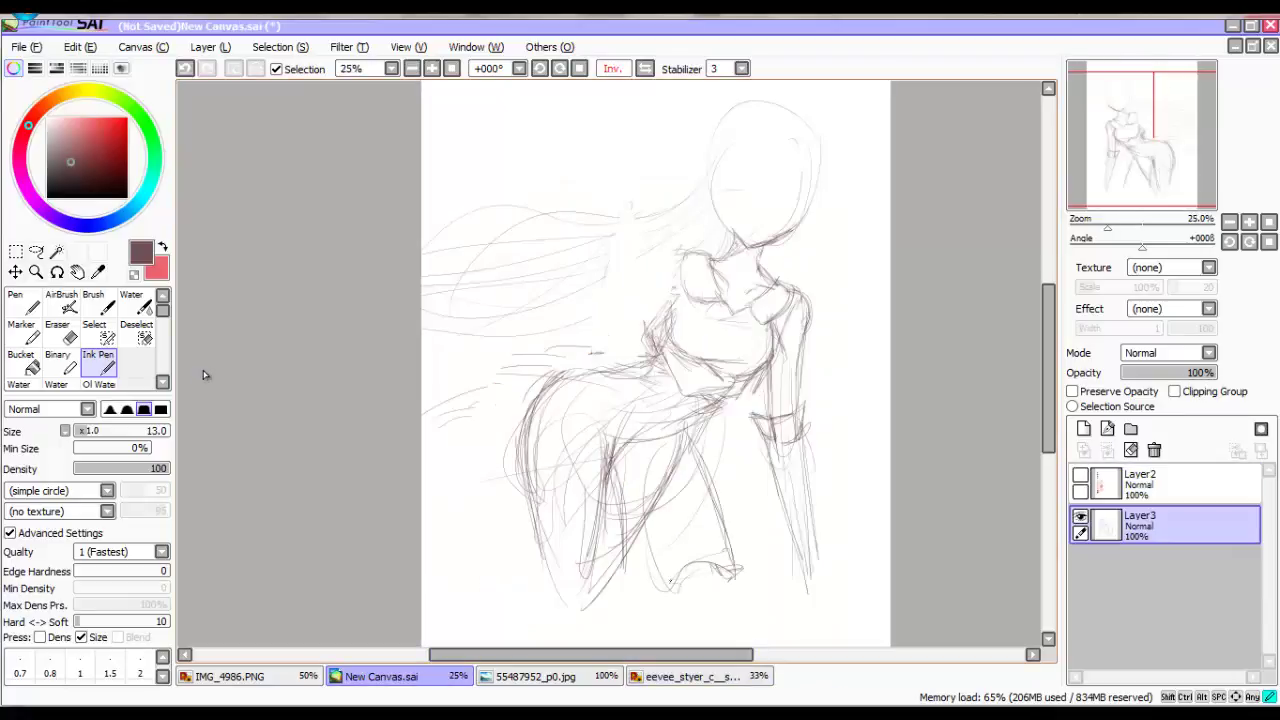
{"action": "left_click_drag", "start_coordinate": [494, 408], "coordinate": [448, 544]}
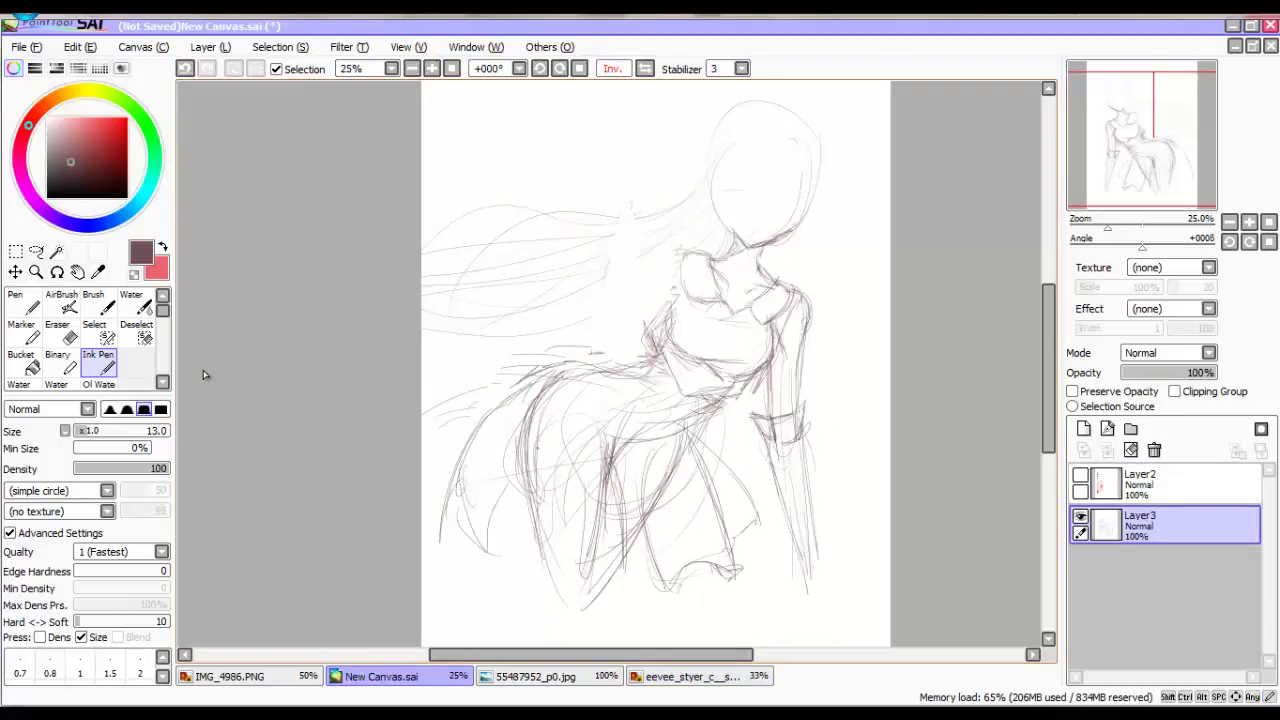
{"action": "left_click_drag", "start_coordinate": [560, 428], "coordinate": [524, 588]}
{"action": "mouse_move", "coordinate": [604, 438]}
{"action": "left_mouse_down"}
{"action": "mouse_move", "coordinate": [578, 586]}
{"action": "mouse_move", "coordinate": [508, 568]}
{"action": "mouse_move", "coordinate": [540, 600]}
{"action": "mouse_move", "coordinate": [555, 495]}
{"action": "mouse_move", "coordinate": [660, 400]}
{"action": "left_mouse_up"}
Return the view to its unmirrored state and erase the front skirt panel and the excess construction lines over the legs.
{"action": "key", "text": "h"}
{"action": "key", "text": "e"}
{"action": "left_click_drag", "start_coordinate": [540, 450], "coordinate": [620, 540]}
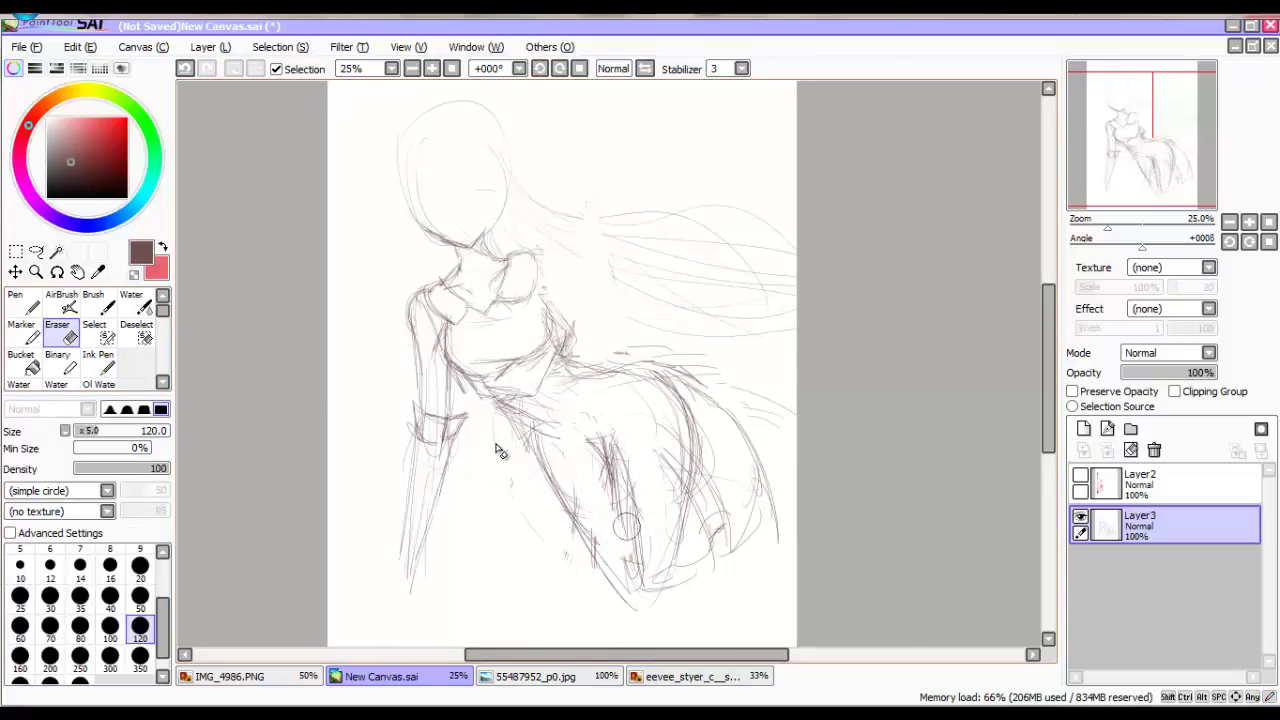
{"action": "left_click_drag", "start_coordinate": [670, 450], "coordinate": [740, 560]}
Rotate the whole Layer3 sketch slightly clockwise.
{"action": "key", "text": "alt+l"}
{"action": "key", "text": "t"}
{"action": "left_click_drag", "start_coordinate": [514, 458], "coordinate": [497, 445]}
{"action": "key", "text": "Escape"}
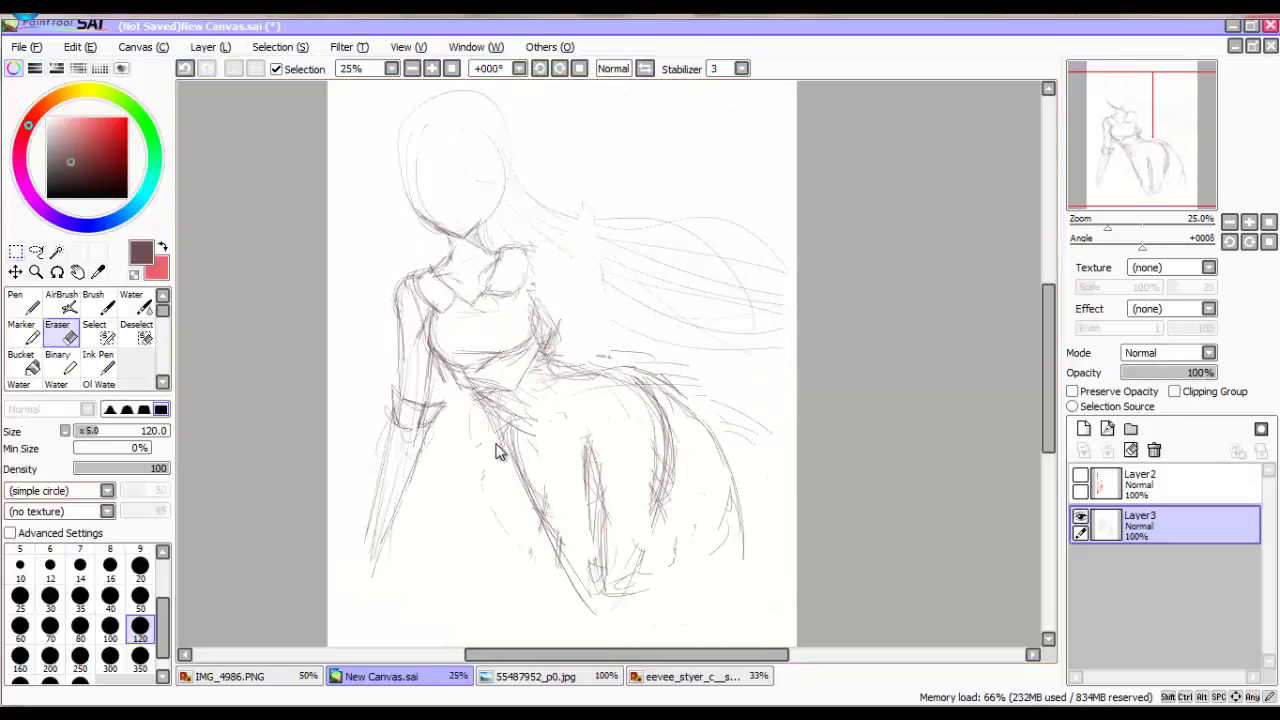
Erase the leg construction lines beneath the skirt and rough in the first fold and hem lines.
{"action": "key", "text": "n"}
{"action": "left_click_drag", "start_coordinate": [585, 470], "coordinate": [600, 595]}
{"action": "left_click_drag", "start_coordinate": [655, 400], "coordinate": [670, 555]}
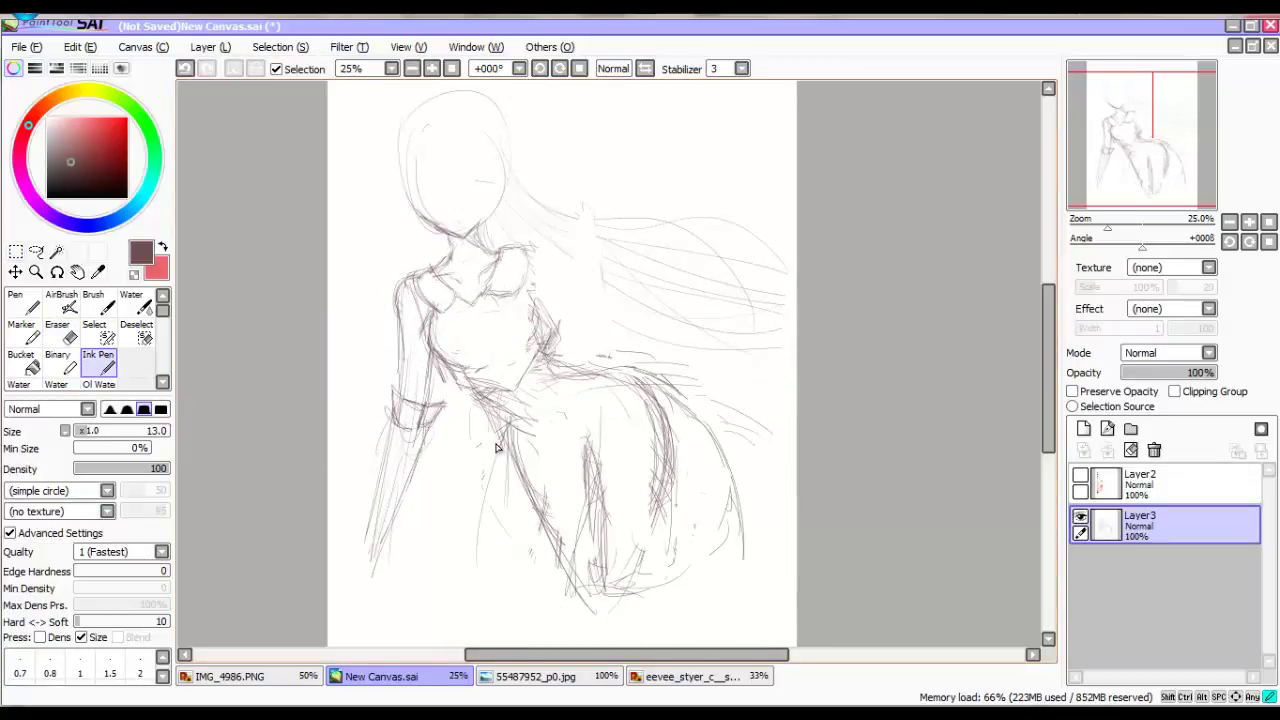
{"action": "key", "text": "e"}
{"action": "left_click_drag", "start_coordinate": [600, 440], "coordinate": [595, 590]}
{"action": "left_click_drag", "start_coordinate": [660, 395], "coordinate": [665, 550]}
Sketch long vertical folds down the skirt and a curved hem along its lower edge.
{"action": "key", "text": "n"}
{"action": "left_click_drag", "start_coordinate": [500, 400], "coordinate": [560, 490]}
{"action": "left_click_drag", "start_coordinate": [525, 445], "coordinate": [590, 580]}
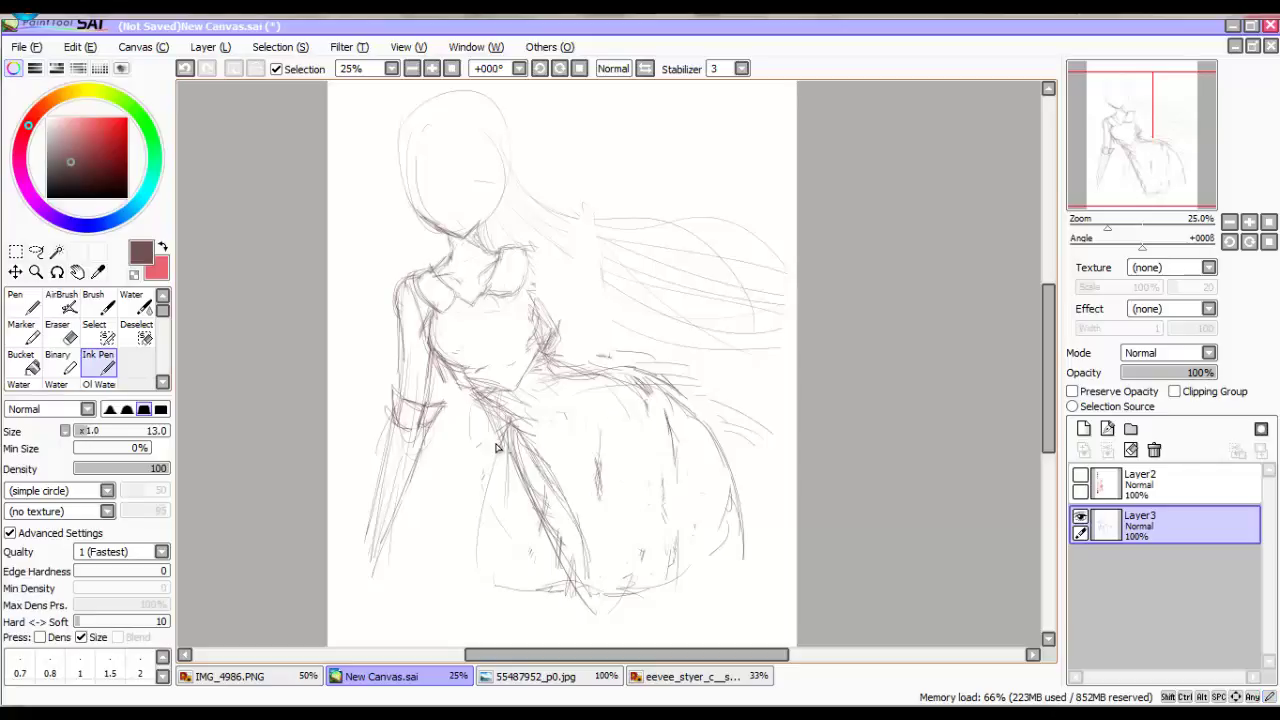
{"action": "left_click_drag", "start_coordinate": [590, 410], "coordinate": [600, 600]}
{"action": "left_click_drag", "start_coordinate": [660, 415], "coordinate": [670, 550]}
{"action": "left_click_drag", "start_coordinate": [600, 585], "coordinate": [695, 578]}
{"action": "left_click_drag", "start_coordinate": [630, 398], "coordinate": [665, 565]}
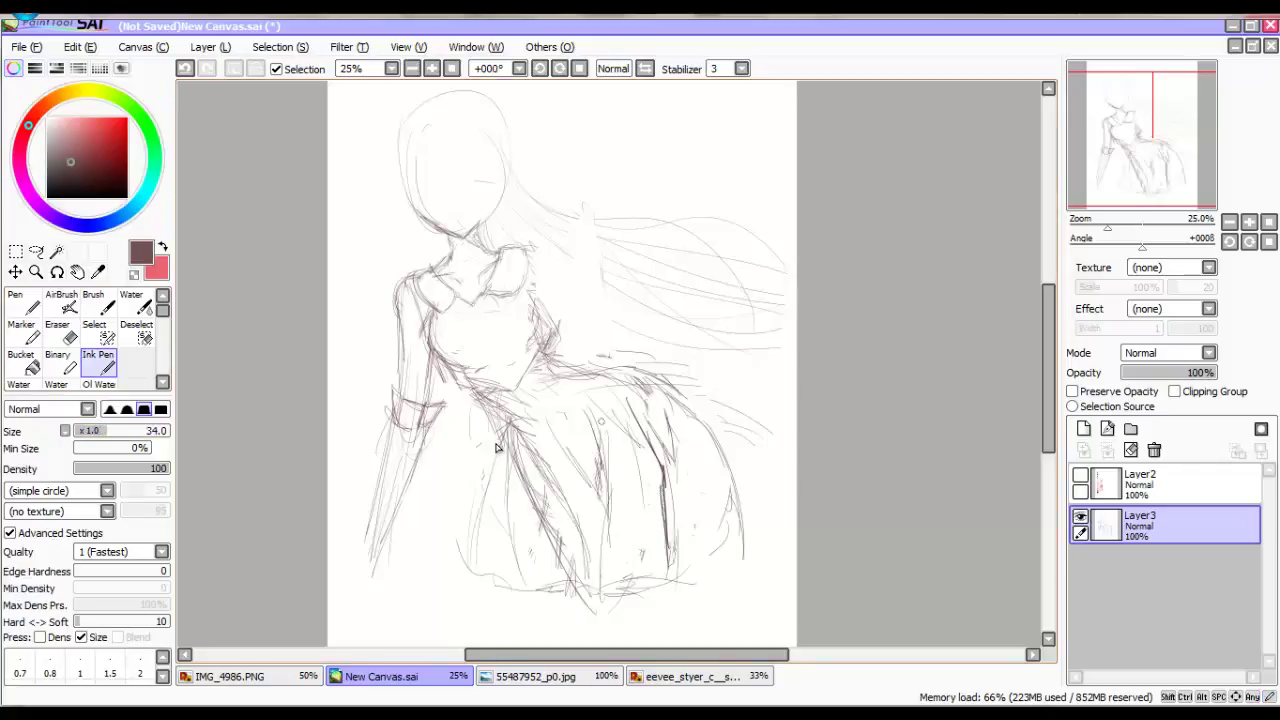
{"action": "left_click_drag", "start_coordinate": [590, 400], "coordinate": [605, 605]}
{"action": "left_click_drag", "start_coordinate": [600, 585], "coordinate": [680, 575]}
Erase stray lines in the skirt folds and around the waist, then redraw the skirt's rear contour and flared back hem.
{"action": "key", "text": "e"}
{"action": "mouse_move", "coordinate": [610, 400]}
{"action": "left_mouse_down"}
{"action": "mouse_move", "coordinate": [670, 580]}
{"action": "mouse_move", "coordinate": [668, 535]}
{"action": "left_mouse_up"}
{"action": "mouse_move", "coordinate": [675, 375]}
{"action": "left_mouse_down"}
{"action": "mouse_move", "coordinate": [605, 430]}
{"action": "mouse_move", "coordinate": [578, 507]}
{"action": "left_mouse_up"}
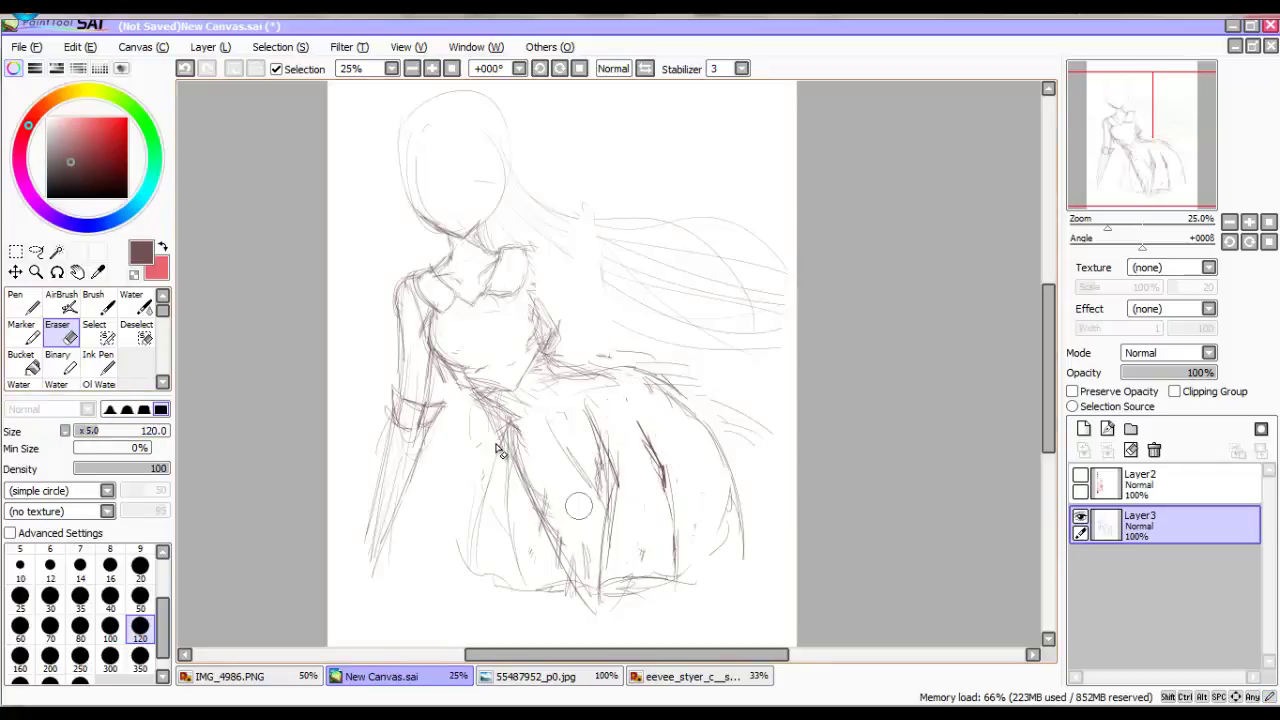
{"action": "left_click_drag", "start_coordinate": [482, 276], "coordinate": [508, 300]}
{"action": "mouse_move", "coordinate": [565, 380]}
{"action": "left_mouse_down"}
{"action": "mouse_move", "coordinate": [598, 428]}
{"action": "mouse_move", "coordinate": [585, 402]}
{"action": "left_mouse_up"}
{"action": "key", "text": "n"}
{"action": "left_click_drag", "start_coordinate": [665, 450], "coordinate": [692, 558]}
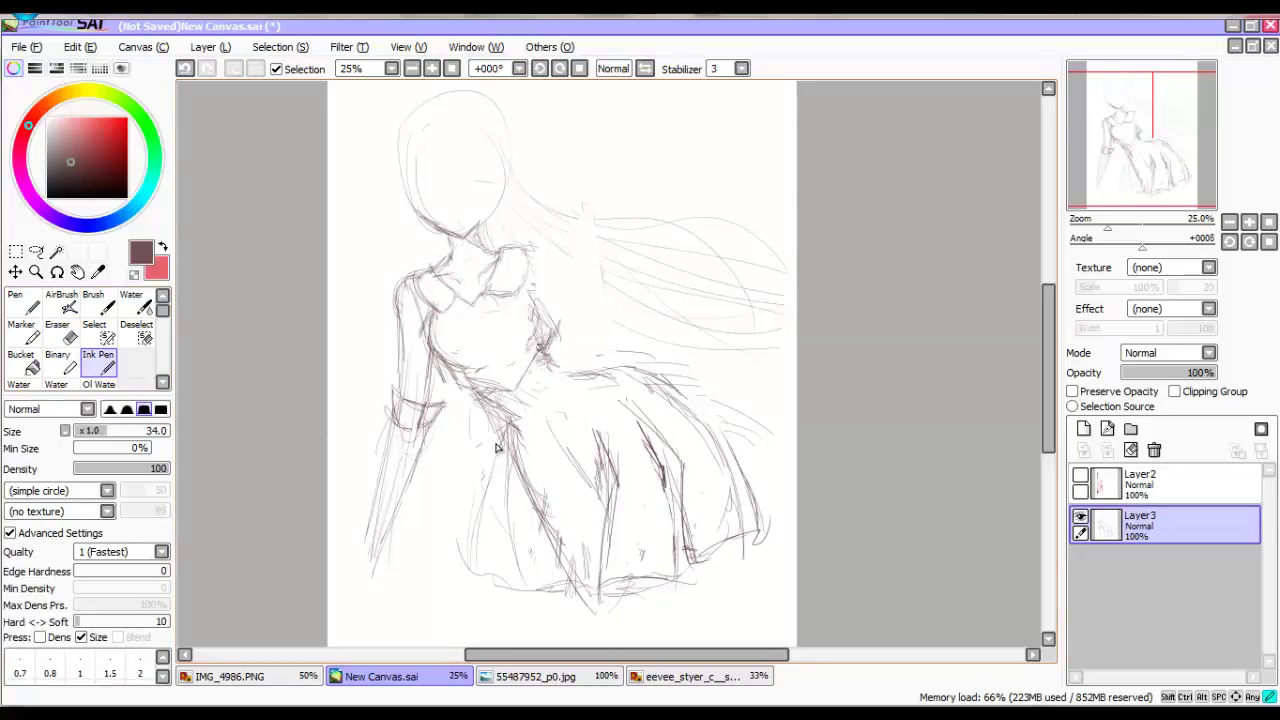
{"action": "left_click_drag", "start_coordinate": [550, 355], "coordinate": [730, 450]}
{"action": "left_click_drag", "start_coordinate": [712, 425], "coordinate": [742, 470]}
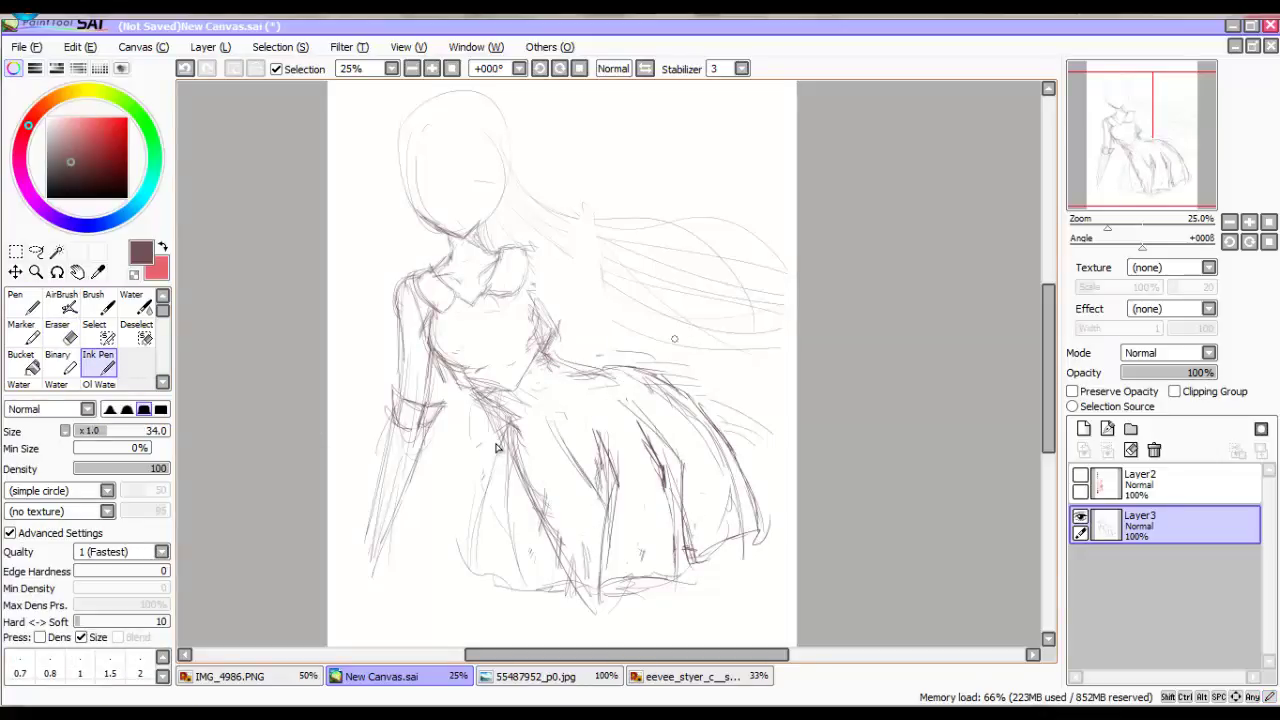
Lasso the rear part of the skirt, transform it so the back hem lifts, and erase the stray lines behind it.
{"action": "key", "text": "l"}
{"action": "mouse_move", "coordinate": [622, 372]}
{"action": "left_mouse_down"}
{"action": "mouse_move", "coordinate": [795, 450]}
{"action": "mouse_move", "coordinate": [625, 370]}
{"action": "left_mouse_up"}
{"action": "key", "text": "ctrl+t"}
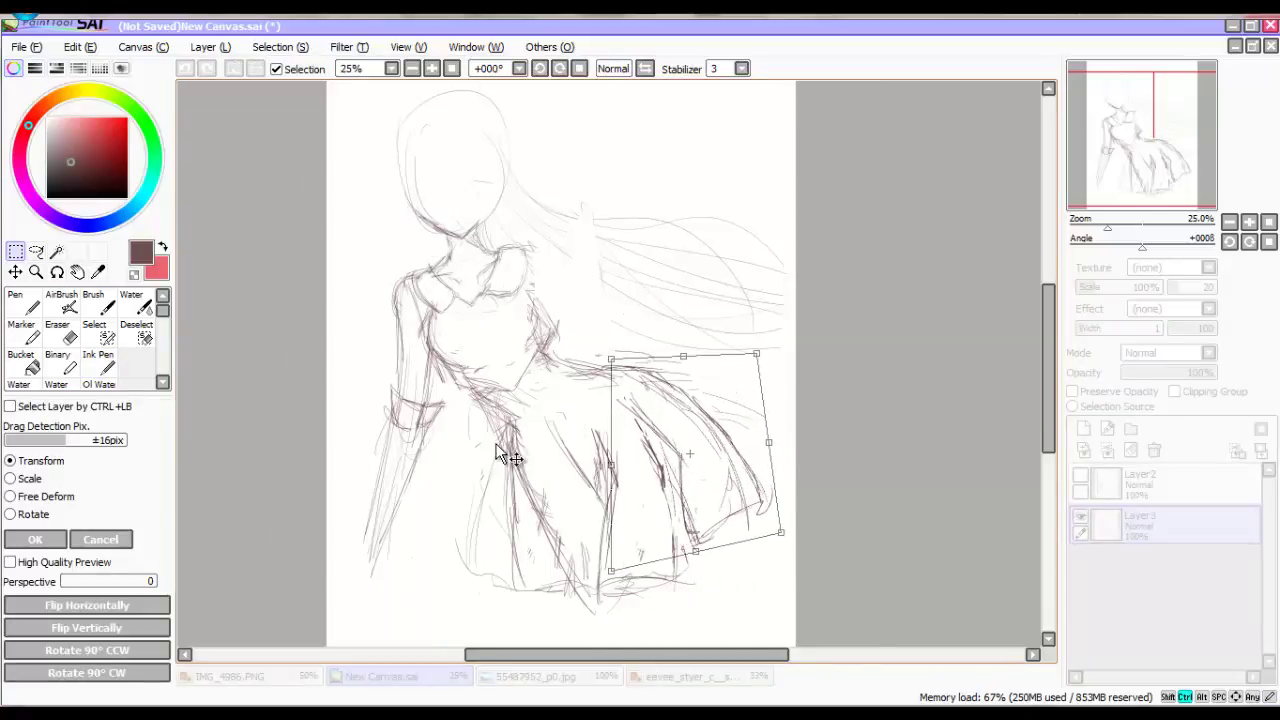
{"action": "key", "text": "Return"}
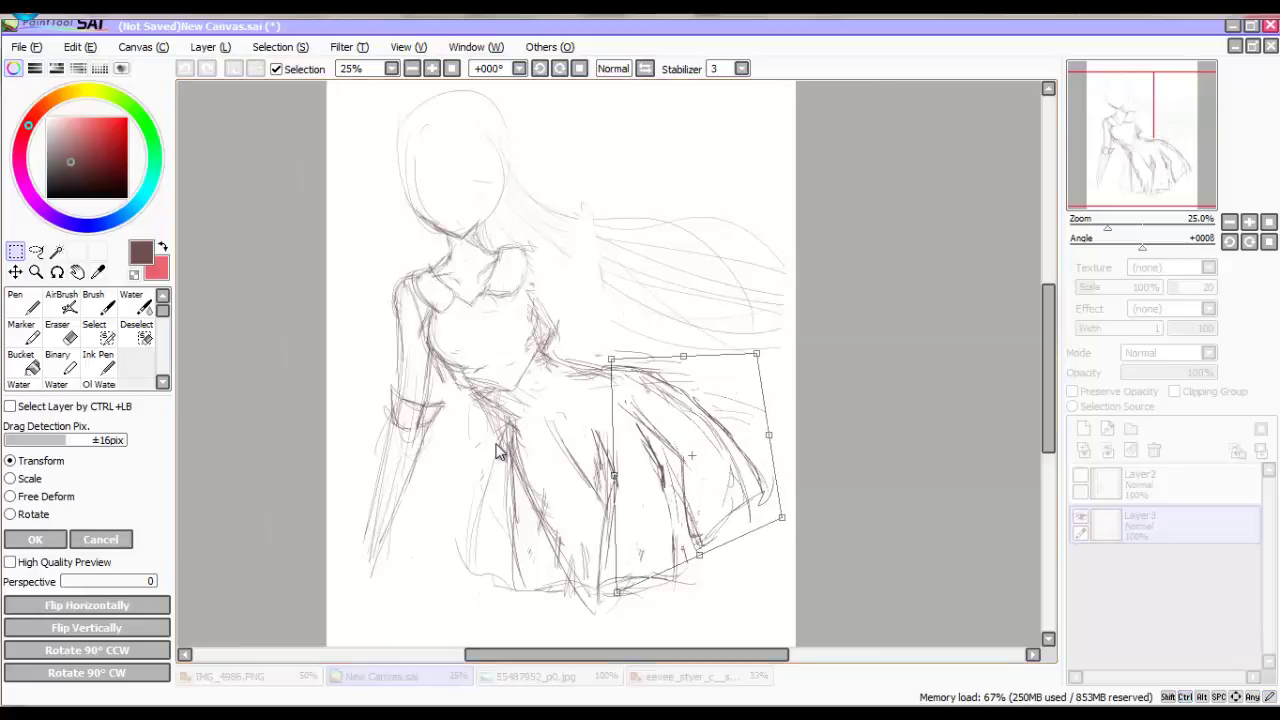
{"action": "key", "text": "e"}
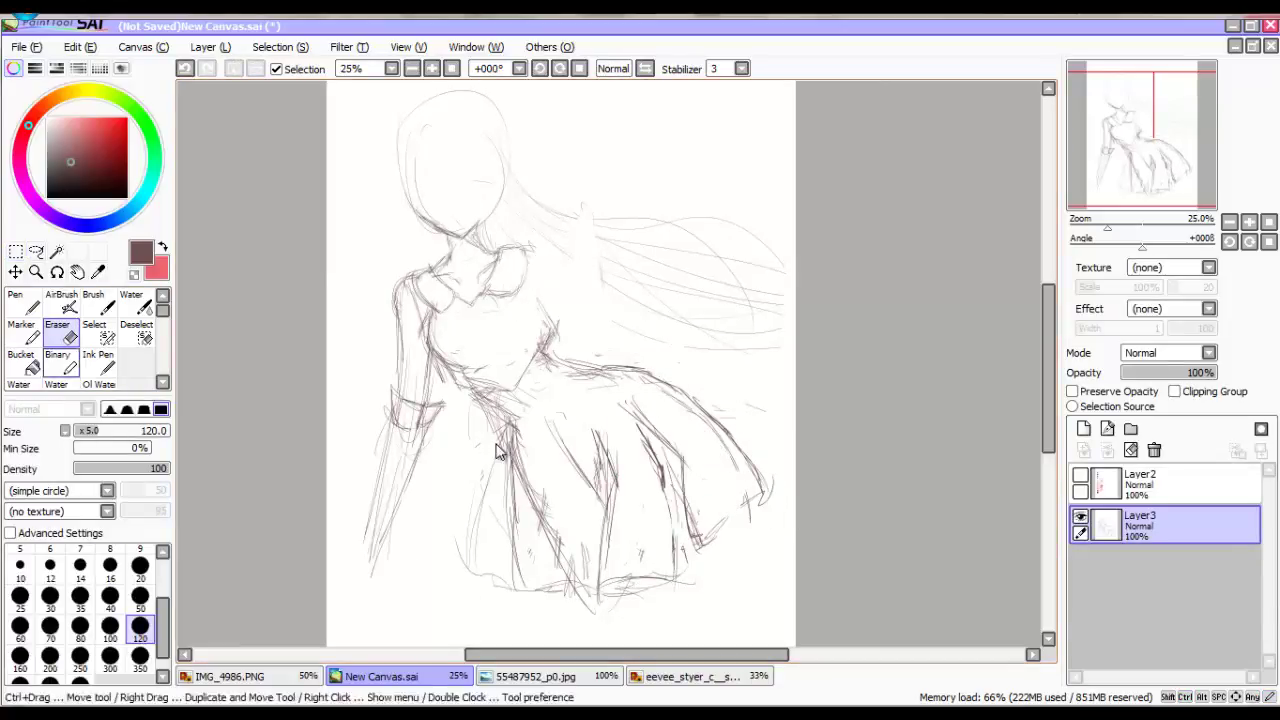
Sketch the bangs across the forehead and hair strands flowing back from the head.
{"action": "key", "text": "n"}
{"action": "left_click_drag", "start_coordinate": [392, 145], "coordinate": [476, 188]}
{"action": "mouse_move", "coordinate": [474, 130]}
{"action": "left_mouse_down"}
{"action": "mouse_move", "coordinate": [508, 194]}
{"action": "mouse_move", "coordinate": [400, 262]}
{"action": "mouse_move", "coordinate": [625, 282]}
{"action": "left_mouse_up"}
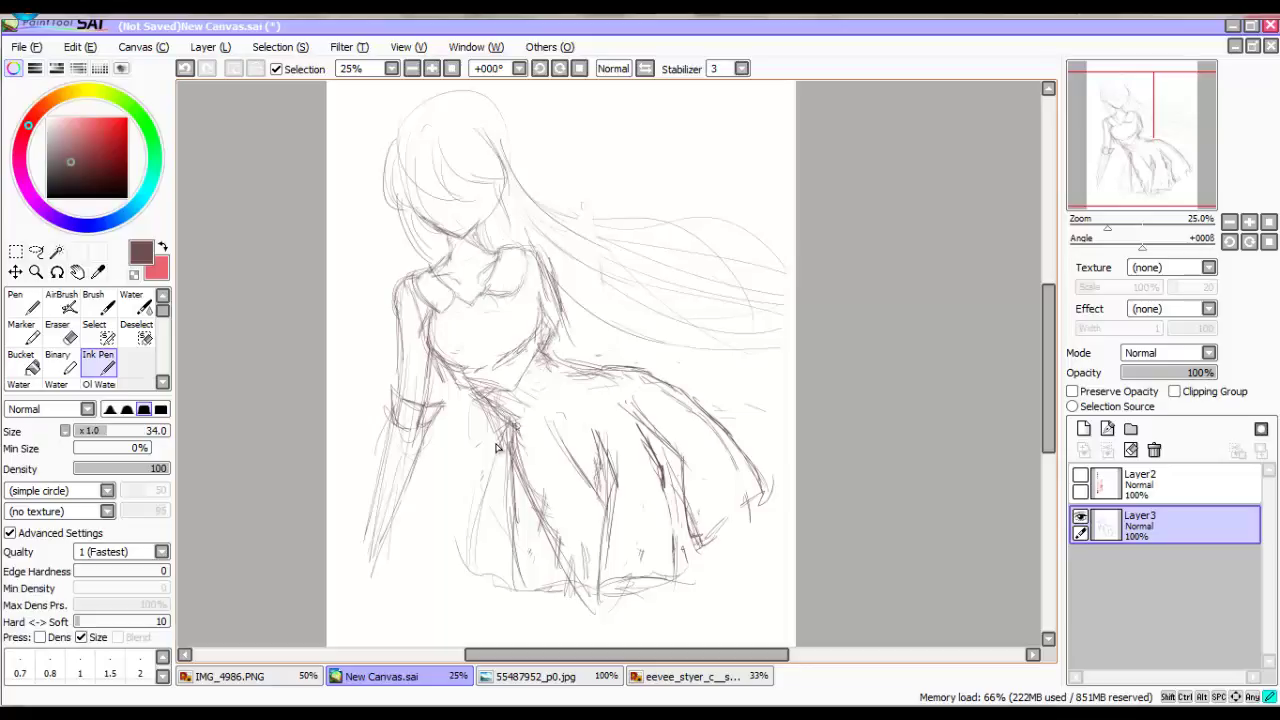
Erase the messy waist lines and the diagonal leg lines inside the front of the skirt.
{"action": "key", "text": "e"}
{"action": "mouse_move", "coordinate": [478, 436]}
{"action": "left_mouse_down"}
{"action": "mouse_move", "coordinate": [536, 392]}
{"action": "mouse_move", "coordinate": [612, 362]}
{"action": "left_mouse_up"}
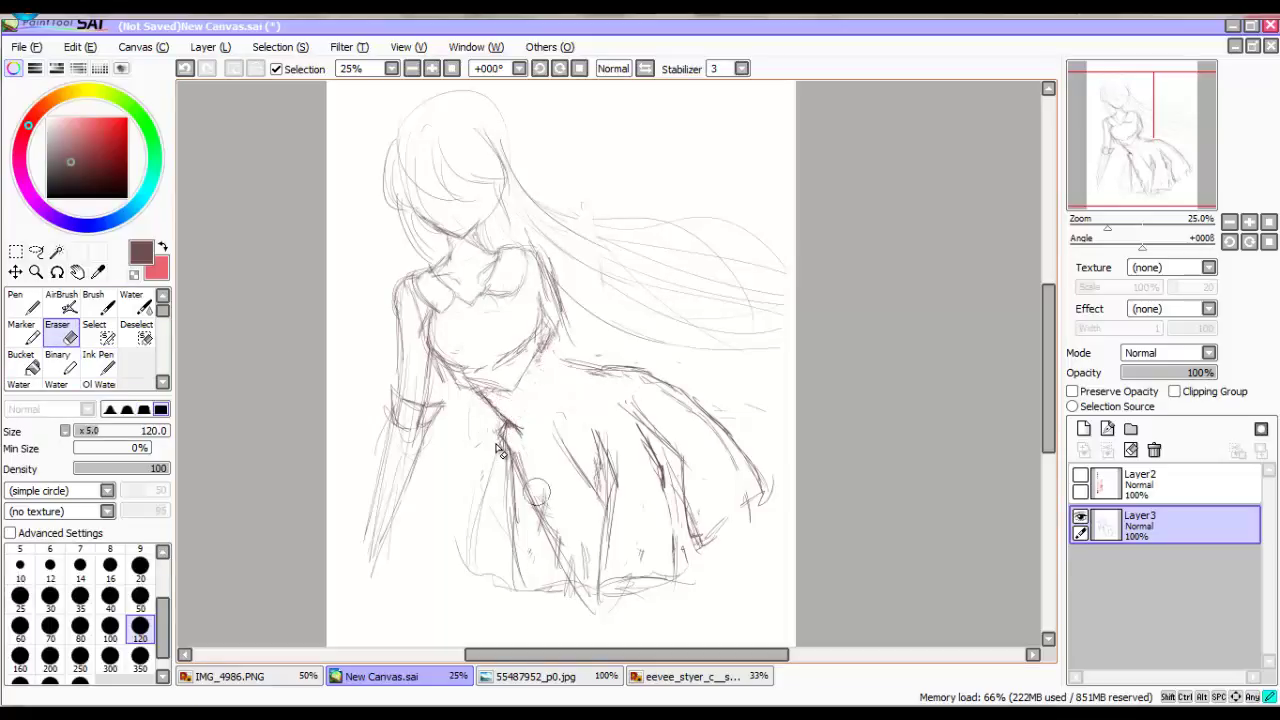
{"action": "left_click_drag", "start_coordinate": [537, 492], "coordinate": [548, 540]}
{"action": "left_click_drag", "start_coordinate": [625, 400], "coordinate": [655, 425]}
{"action": "left_click_drag", "start_coordinate": [520, 460], "coordinate": [570, 590]}
{"action": "key", "text": "n"}
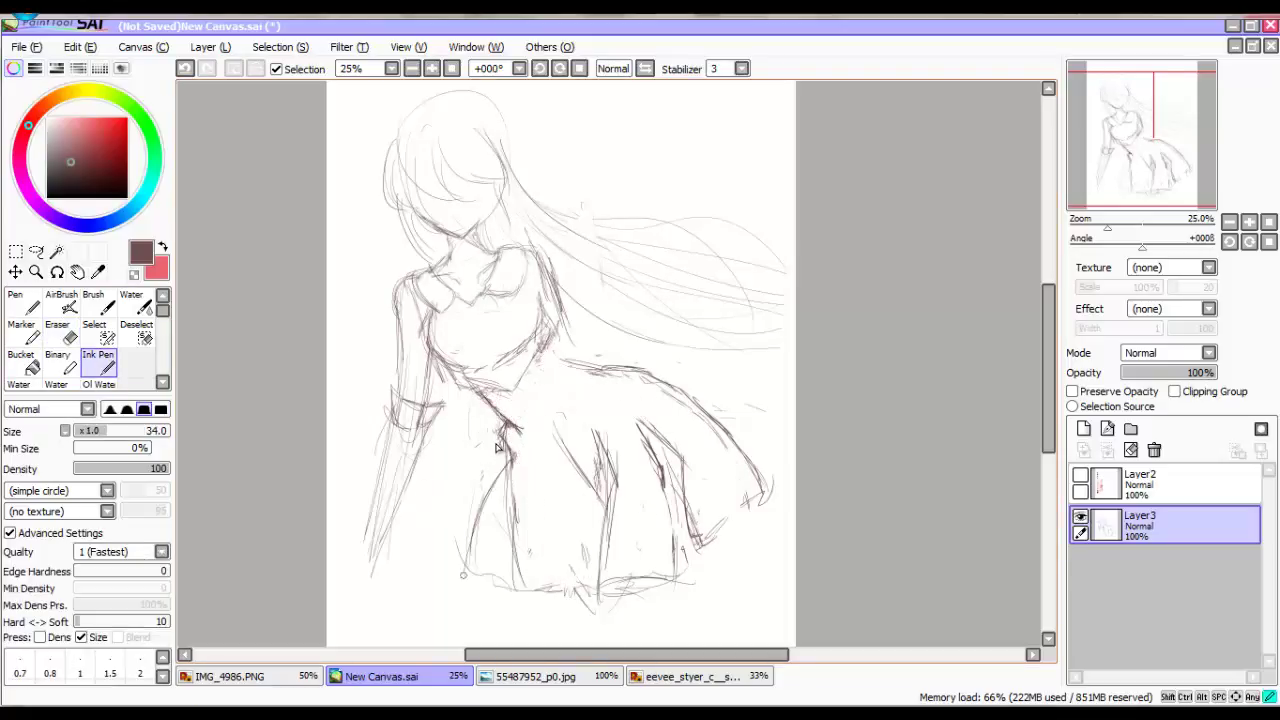
Redraw the front skirt folds and hem, and erase the excess fold lines.
{"action": "left_click_drag", "start_coordinate": [540, 434], "coordinate": [566, 534]}
{"action": "left_click_drag", "start_coordinate": [598, 424], "coordinate": [596, 500]}
{"action": "key", "text": "e"}
{"action": "left_click_drag", "start_coordinate": [545, 440], "coordinate": [575, 525]}
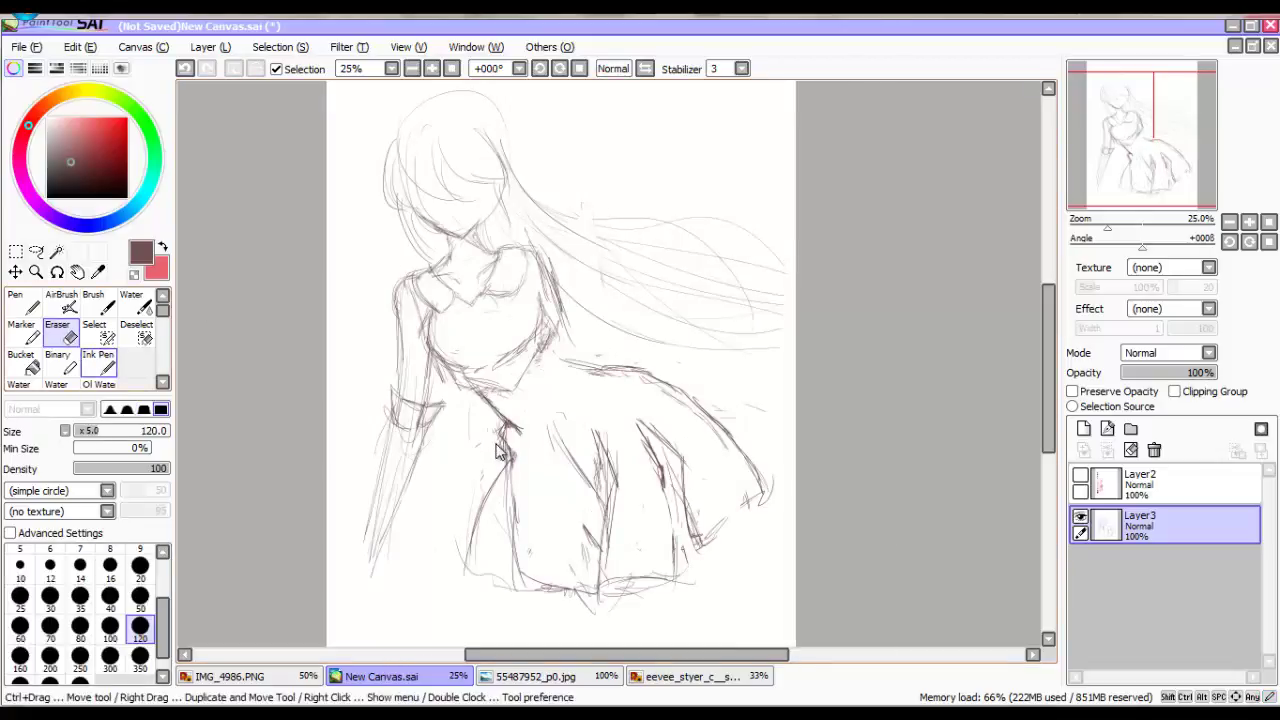
Add a flower and ribbon at the back of the head and extend the long windblown hair strands.
{"action": "key", "text": "n"}
{"action": "left_click_drag", "start_coordinate": [497, 112], "coordinate": [513, 205]}
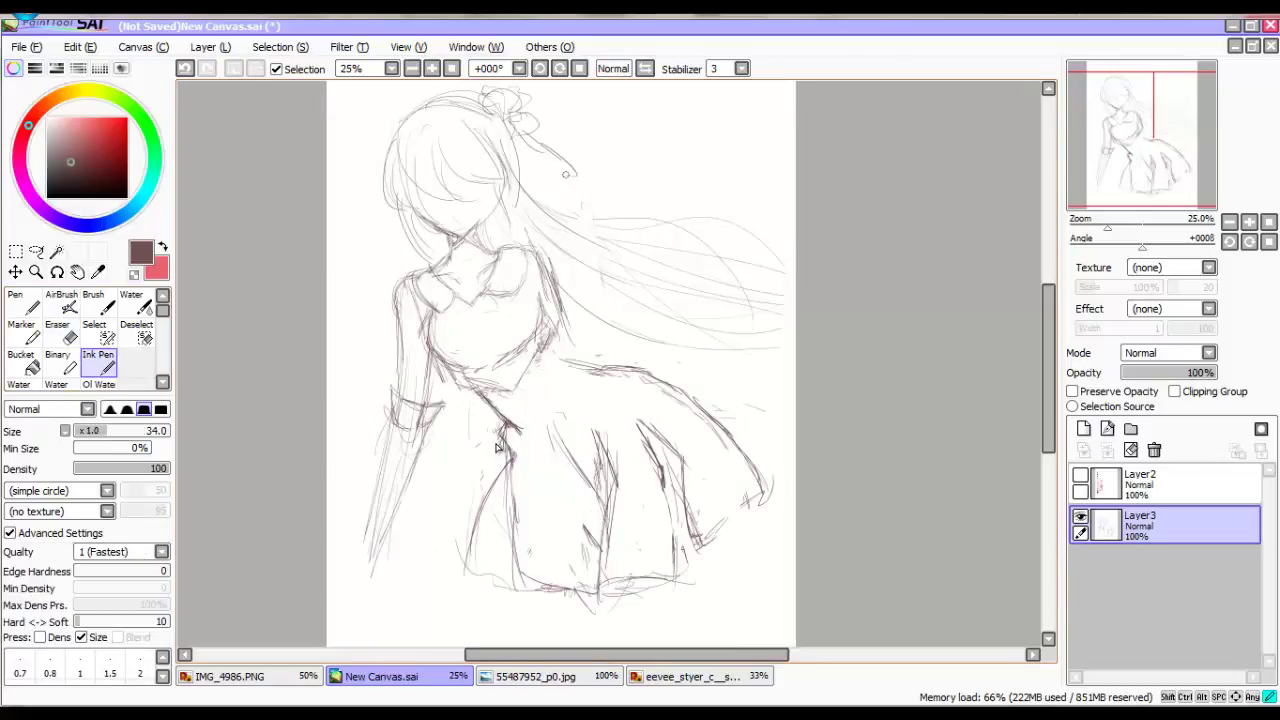
{"action": "left_click_drag", "start_coordinate": [550, 180], "coordinate": [760, 235]}
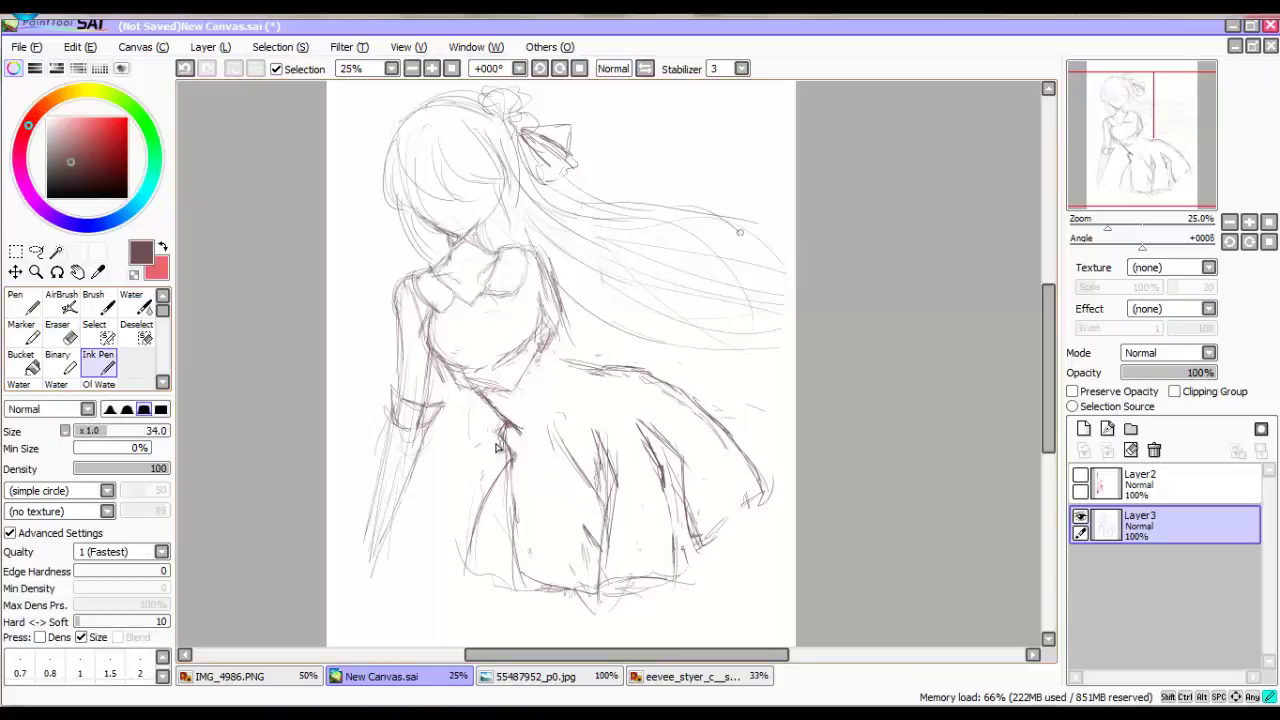
{"action": "left_click_drag", "start_coordinate": [530, 225], "coordinate": [770, 320]}
{"action": "left_click_drag", "start_coordinate": [565, 295], "coordinate": [580, 345]}
Lasso the front shoulder and arm, move them slightly inward toward the torso, and clear the selection.
{"action": "key", "text": "l"}
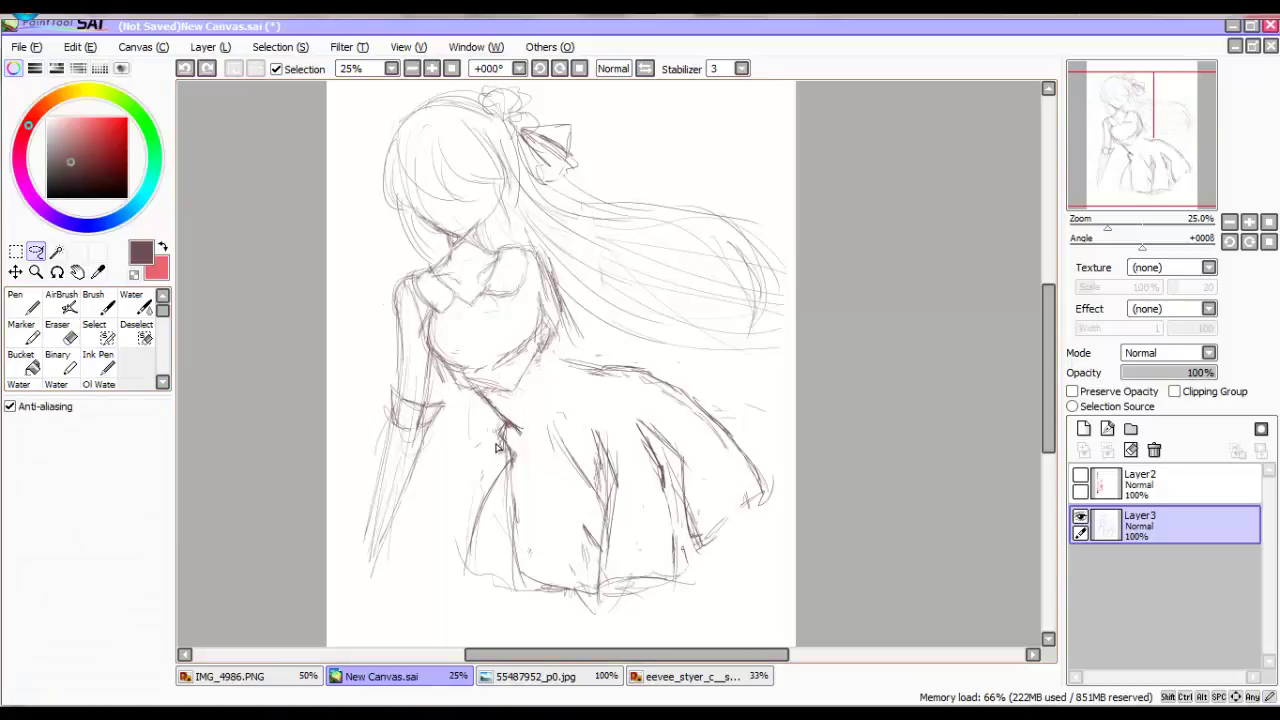
{"action": "mouse_move", "coordinate": [410, 265]}
{"action": "left_mouse_down"}
{"action": "mouse_move", "coordinate": [330, 480]}
{"action": "mouse_move", "coordinate": [460, 380]}
{"action": "left_mouse_up"}
{"action": "key", "text": "ctrl"}
{"action": "key", "text": "ctrl+d"}
{"action": "key", "text": "e"}
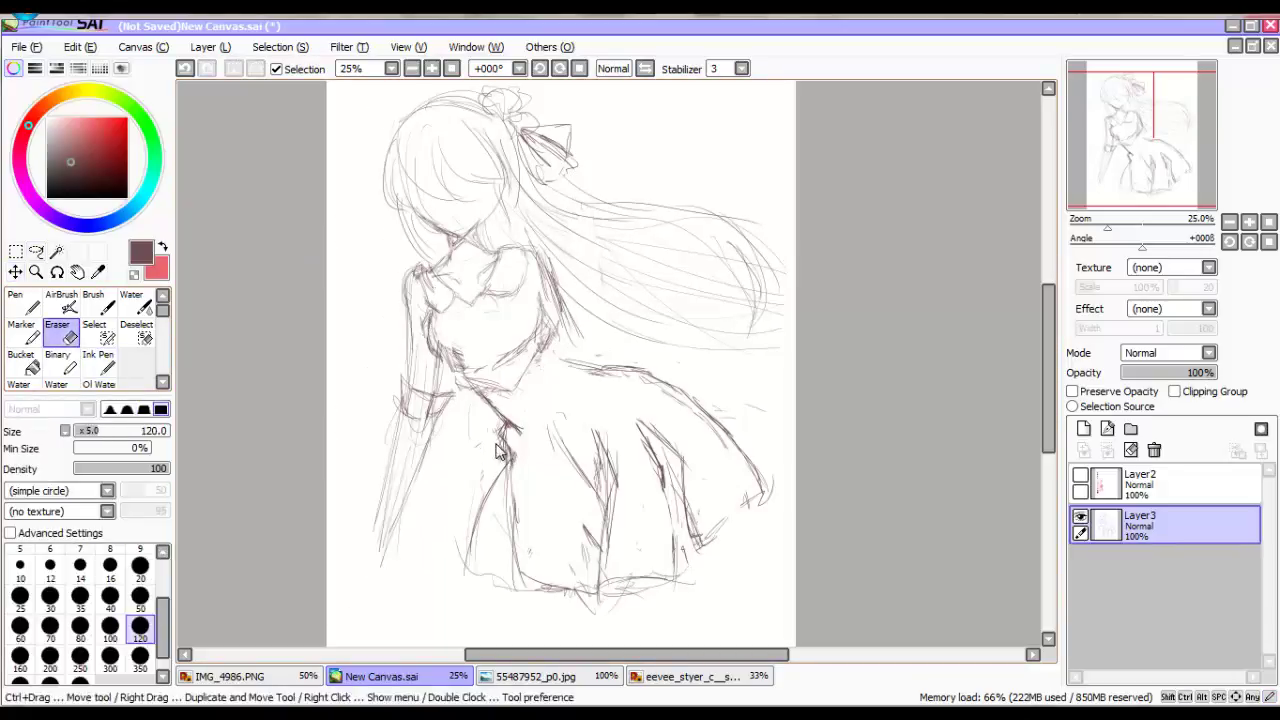
Sketch the chest bow and the face: two large filled eyes with brows, a small nose and a mouth.
{"action": "key", "text": "n"}
{"action": "scroll", "coordinate": [471, 107], "scroll_direction": "up", "scroll_amount": 1}
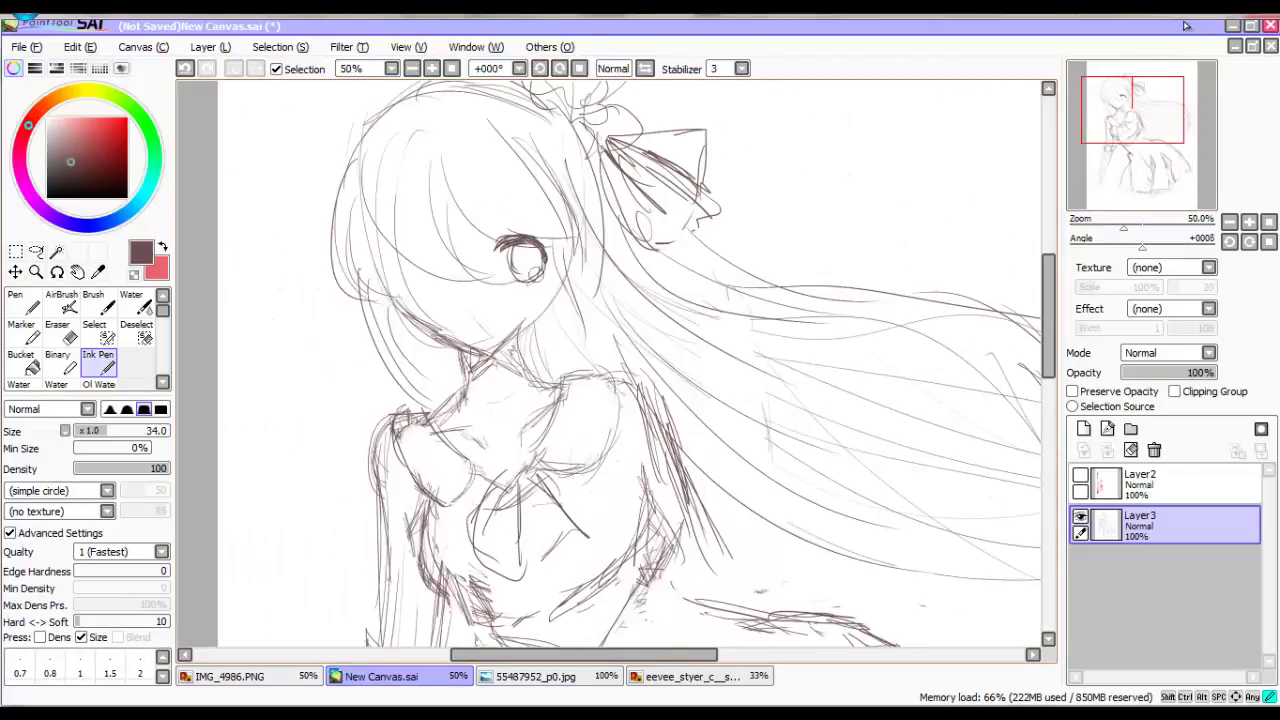
{"action": "left_click_drag", "start_coordinate": [516, 248], "coordinate": [538, 272]}
{"action": "left_click_drag", "start_coordinate": [506, 226], "coordinate": [508, 232]}
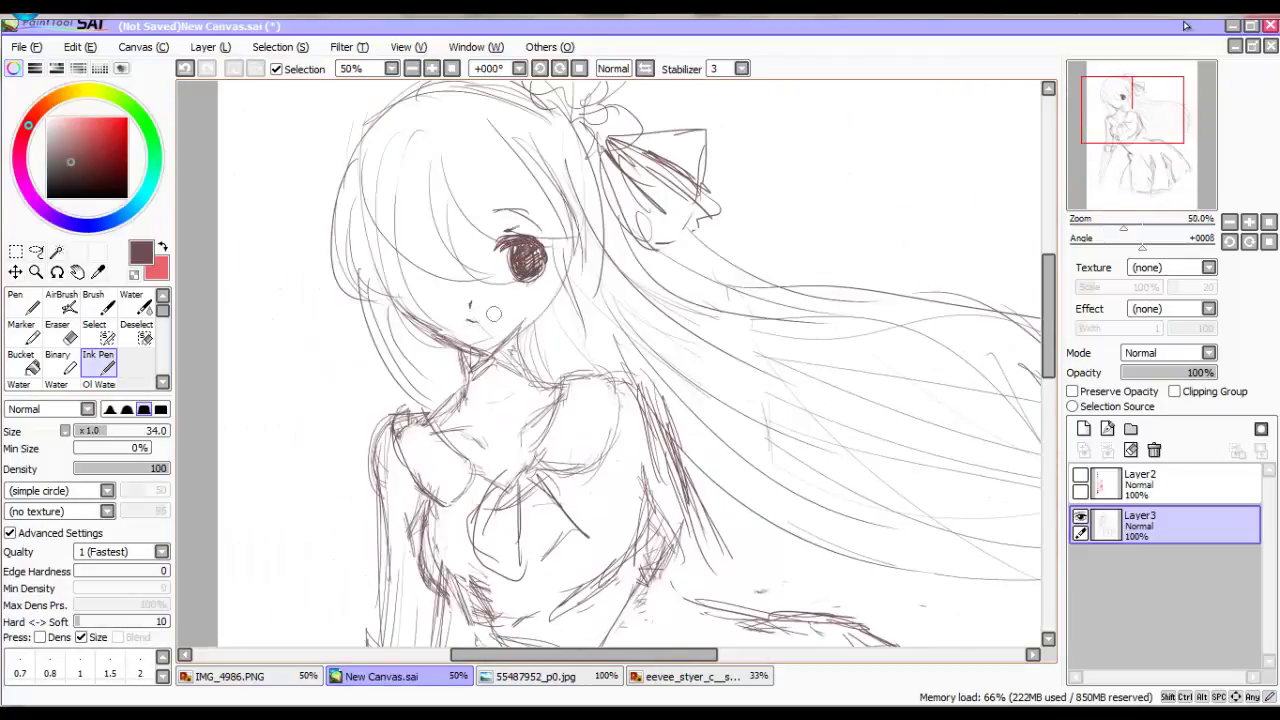
{"action": "key", "text": "e"}
{"action": "key", "text": "n"}
{"action": "left_click_drag", "start_coordinate": [392, 232], "coordinate": [436, 244]}
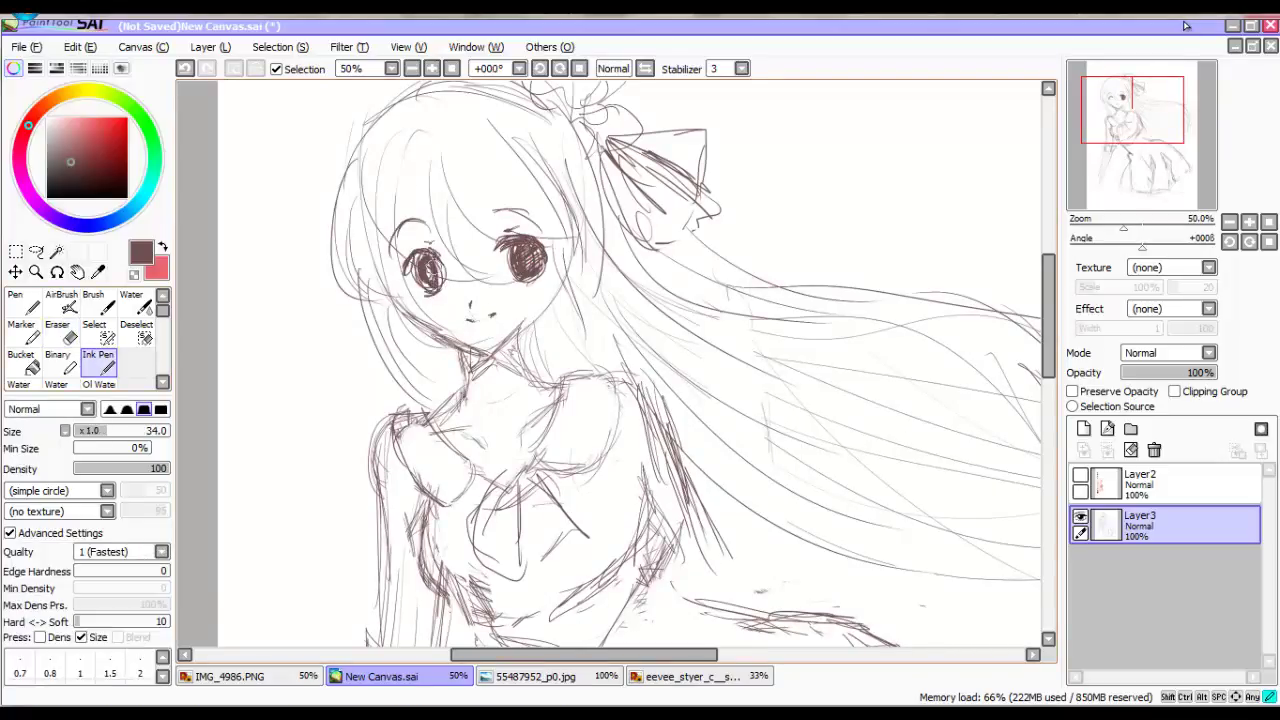
Clean up the jaw and neck, redrawing the chin line darker and the neck contours below it.
{"action": "left_click_drag", "start_coordinate": [412, 318], "coordinate": [490, 358]}
{"action": "key", "text": "e"}
{"action": "mouse_move", "coordinate": [420, 340]}
{"action": "left_mouse_down"}
{"action": "mouse_move", "coordinate": [490, 390]}
{"action": "mouse_move", "coordinate": [520, 318]}
{"action": "left_mouse_up"}
{"action": "key", "text": "n"}
{"action": "key", "text": "e"}
{"action": "mouse_move", "coordinate": [460, 352]}
{"action": "left_mouse_down"}
{"action": "mouse_move", "coordinate": [506, 402]}
{"action": "mouse_move", "coordinate": [470, 378]}
{"action": "left_mouse_up"}
{"action": "key", "text": "n"}
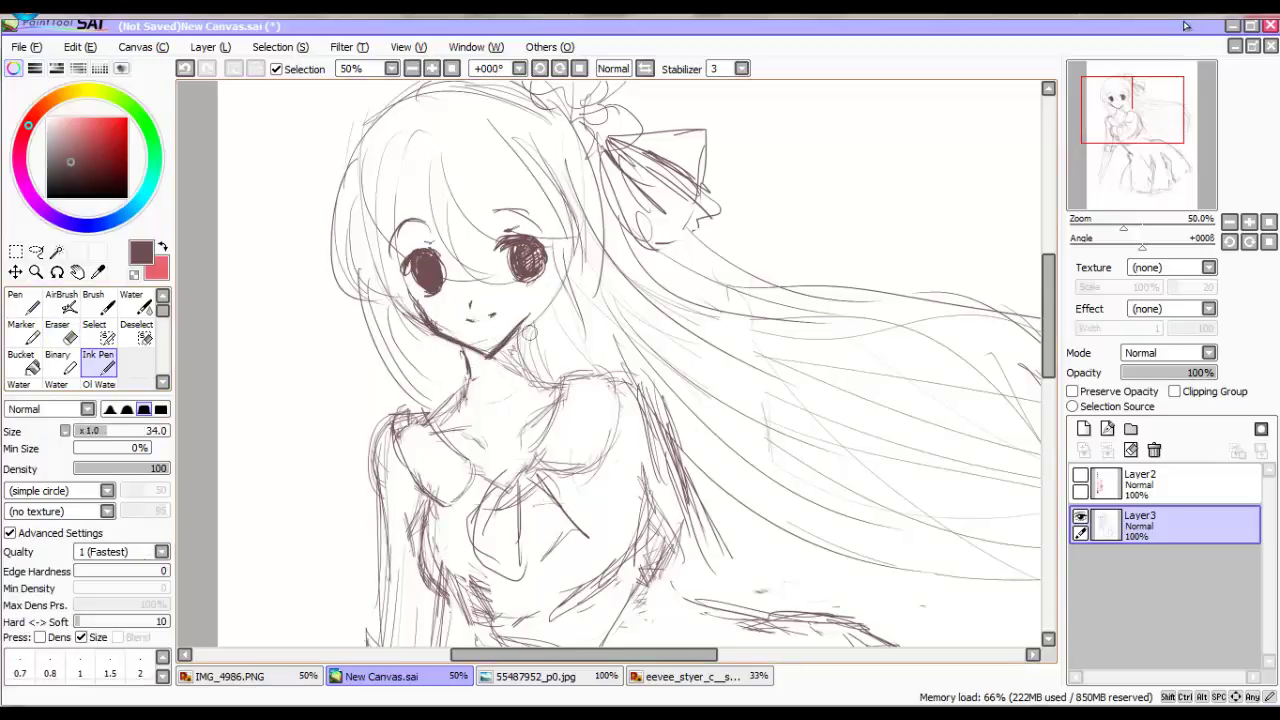
{"action": "left_click_drag", "start_coordinate": [522, 326], "coordinate": [544, 380]}
Mirror the view, lasso the eye nearest the ribbon and move it inward toward the nose.
{"action": "key", "text": "h"}
{"action": "key", "text": "l"}
{"action": "left_click_drag", "start_coordinate": [668, 226], "coordinate": [670, 230]}
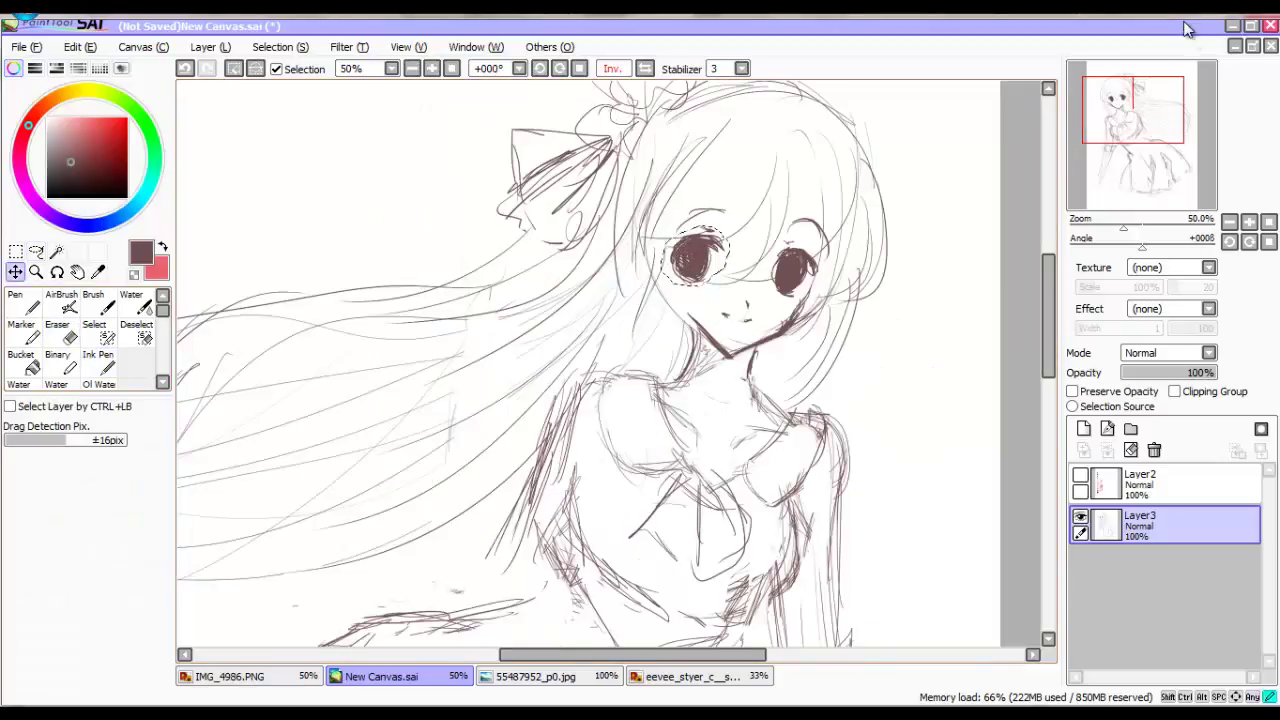
{"action": "left_click_drag", "start_coordinate": [696, 306], "coordinate": [711, 303]}
{"action": "key", "text": "ctrl+d"}
Draw a side lock of hair framing the cheek and return the view to unmirrored.
{"action": "key", "text": "n"}
{"action": "left_click_drag", "start_coordinate": [636, 222], "coordinate": [668, 338]}
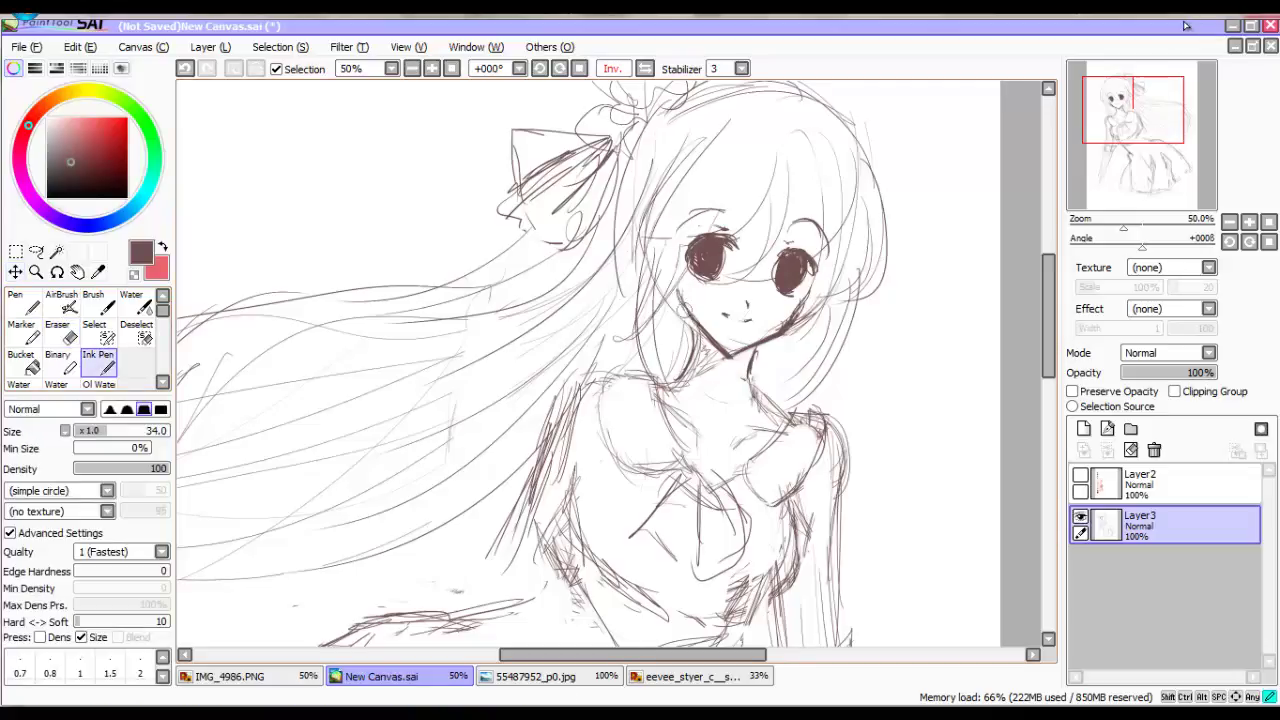
{"action": "left_click_drag", "start_coordinate": [680, 288], "coordinate": [706, 376]}
{"action": "key", "text": "h"}
Rework the mouth into a curved smile.
{"action": "key", "text": "e"}
{"action": "key", "text": "n"}
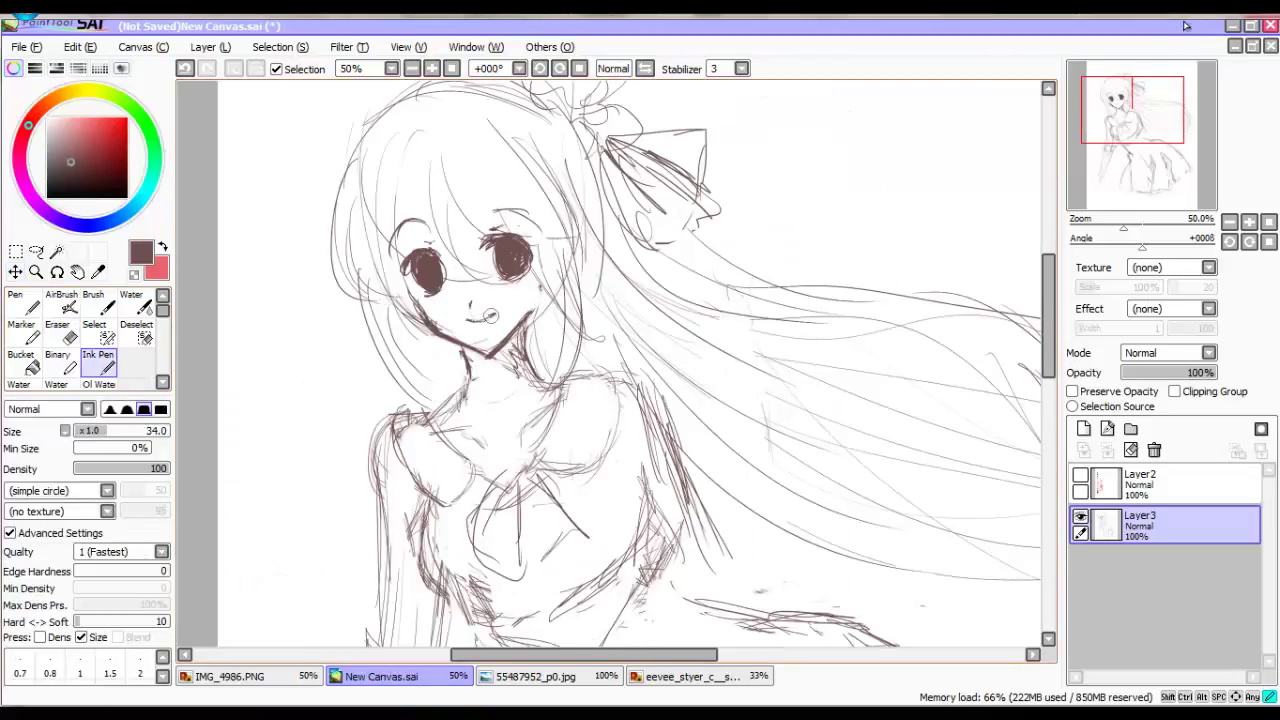
{"action": "key", "text": "e"}
{"action": "key", "text": "n"}
{"action": "key", "text": "ctrl+minus"}
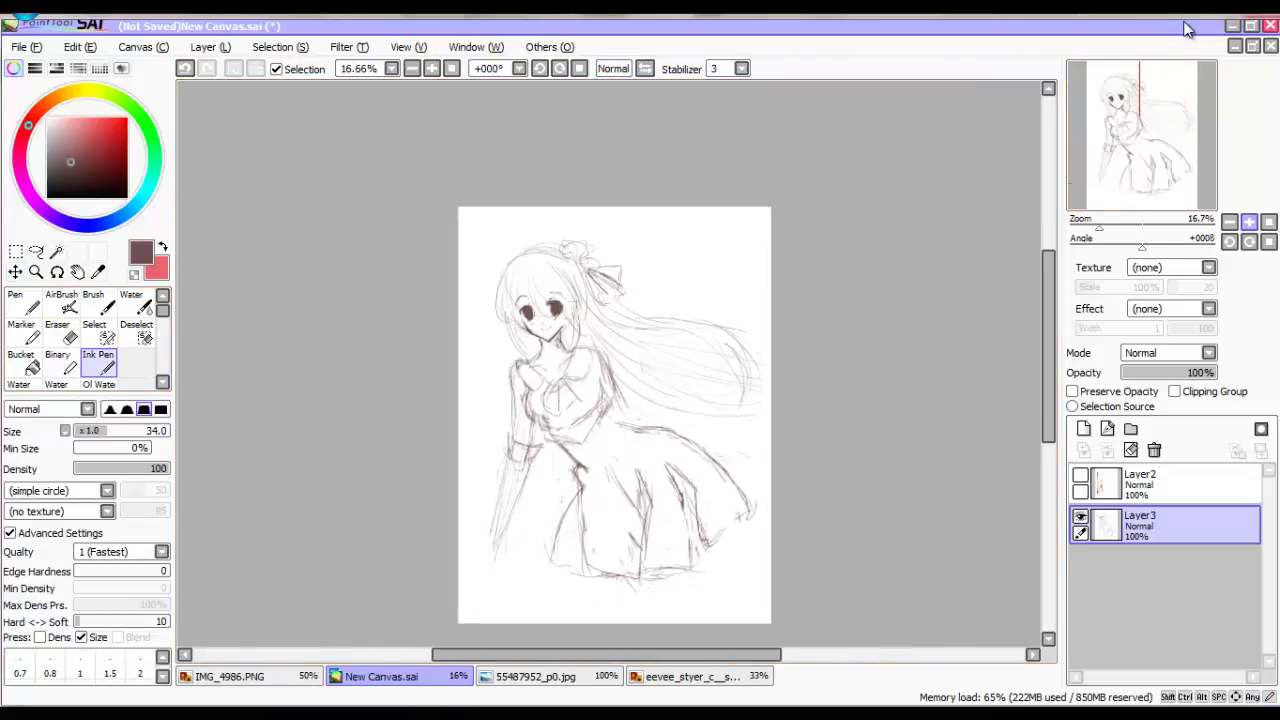
Shift the facial features slightly toward the front of the face, redraw the jaw and shade beneath the chin.
{"action": "key", "text": "ctrl+plus"}
{"action": "key", "text": "a"}
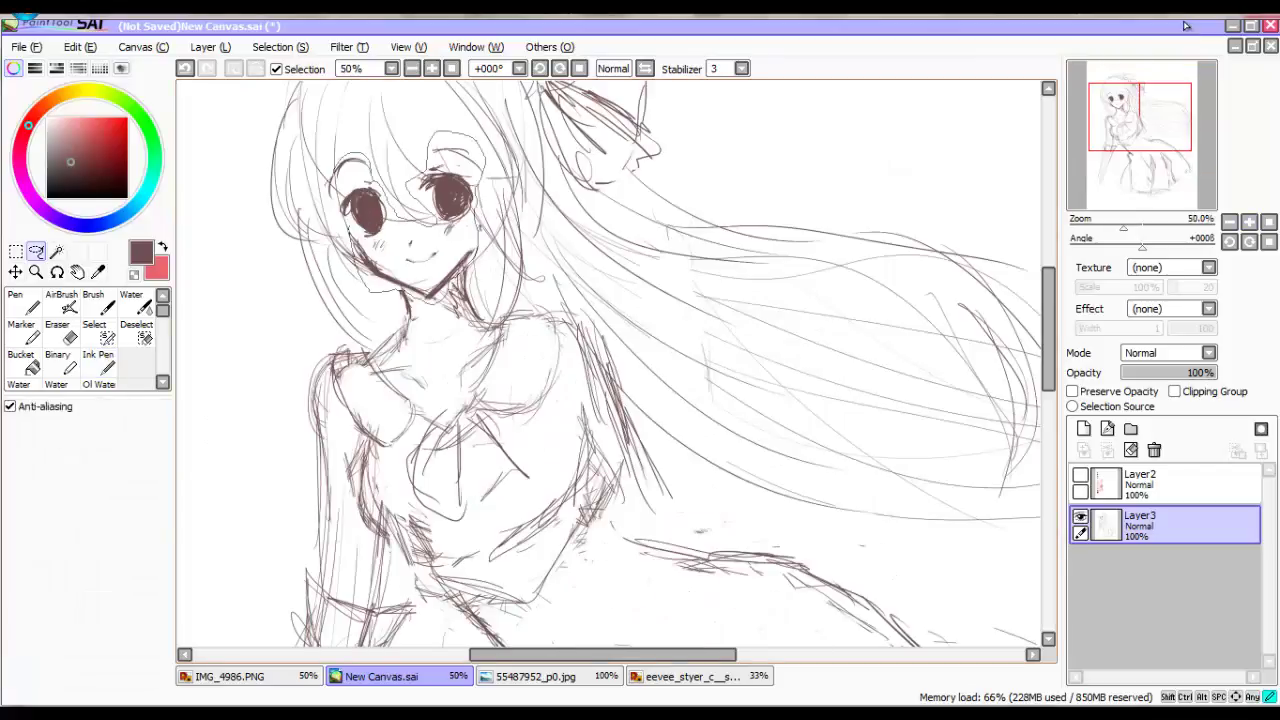
{"action": "left_click_drag", "start_coordinate": [410, 215], "coordinate": [398, 220]}
{"action": "key", "text": "n"}
{"action": "left_click_drag", "start_coordinate": [425, 268], "coordinate": [470, 316]}
{"action": "key", "text": "e"}
{"action": "left_click_drag", "start_coordinate": [380, 250], "coordinate": [456, 304]}
{"action": "key", "text": "n"}
Add hair locks beside both cheeks falling over the shoulders, and tidy the lines around the front cheek.
{"action": "left_click_drag", "start_coordinate": [440, 110], "coordinate": [505, 225]}
{"action": "left_click_drag", "start_coordinate": [480, 205], "coordinate": [510, 300]}
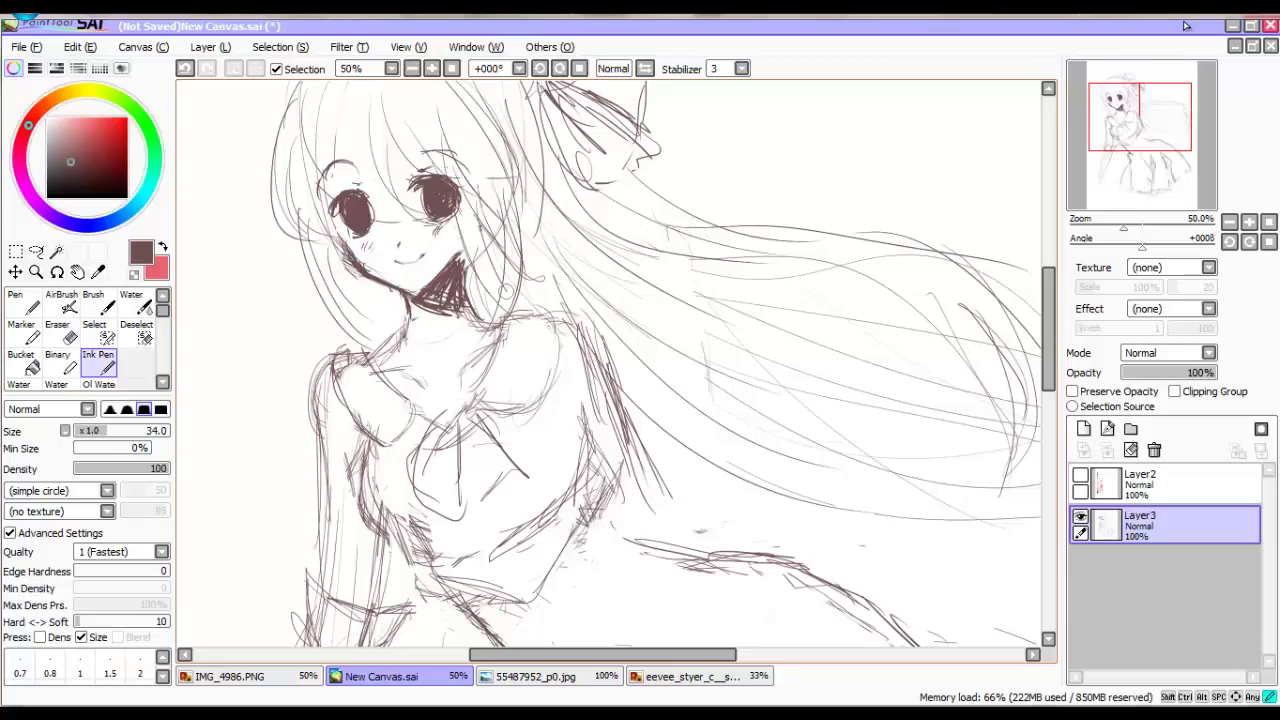
{"action": "left_click_drag", "start_coordinate": [370, 258], "coordinate": [318, 400]}
{"action": "left_click_drag", "start_coordinate": [470, 215], "coordinate": [505, 425]}
{"action": "key", "text": "e"}
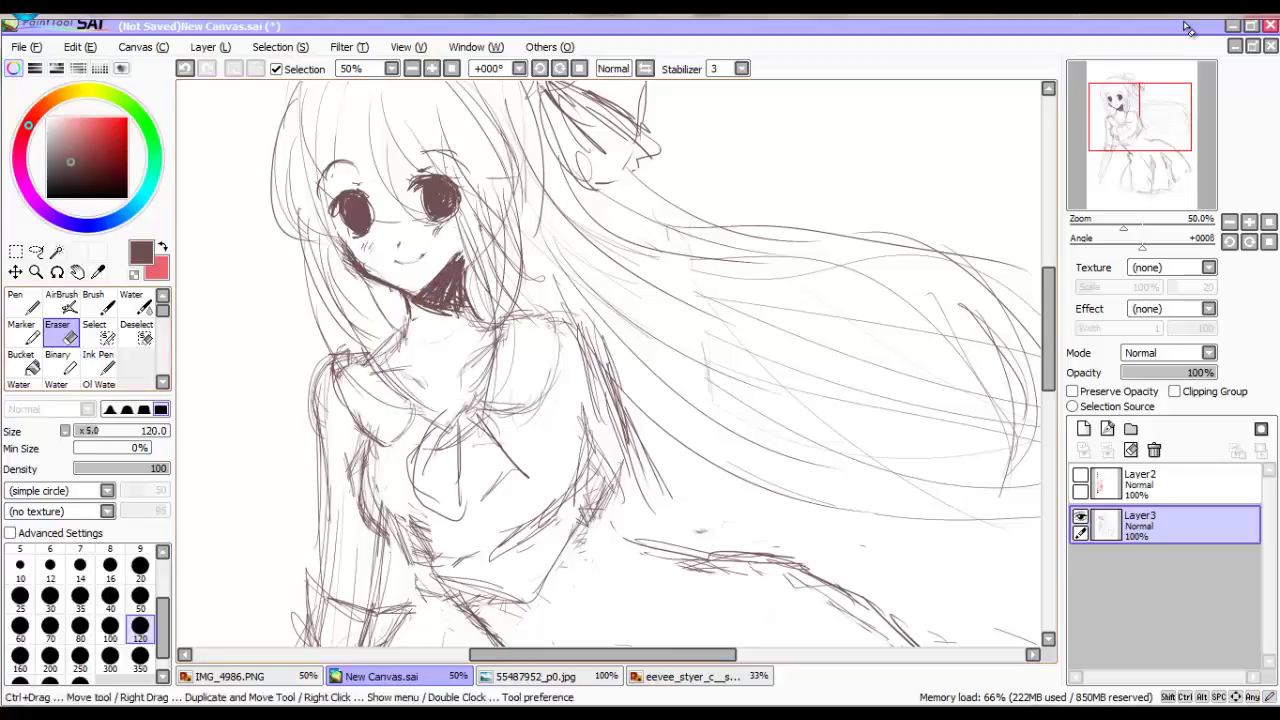
{"action": "mouse_move", "coordinate": [315, 235]}
{"action": "left_mouse_down"}
{"action": "mouse_move", "coordinate": [360, 285]}
{"action": "mouse_move", "coordinate": [400, 288]}
{"action": "left_mouse_up"}
{"action": "key", "text": "n"}
{"action": "left_click_drag", "start_coordinate": [350, 255], "coordinate": [368, 272]}
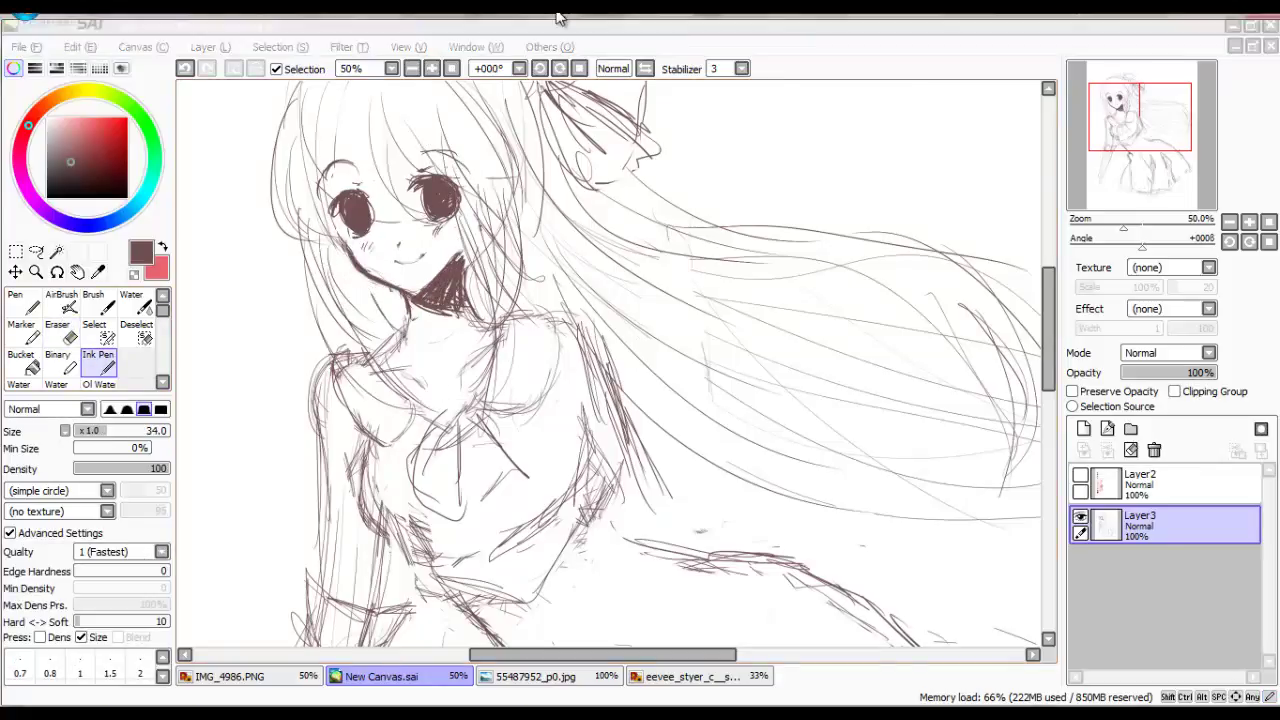
Select the skirt, transform it to be narrower and shorter, and clear the selection.
{"action": "key", "text": "minus"}
{"action": "key", "text": "m"}
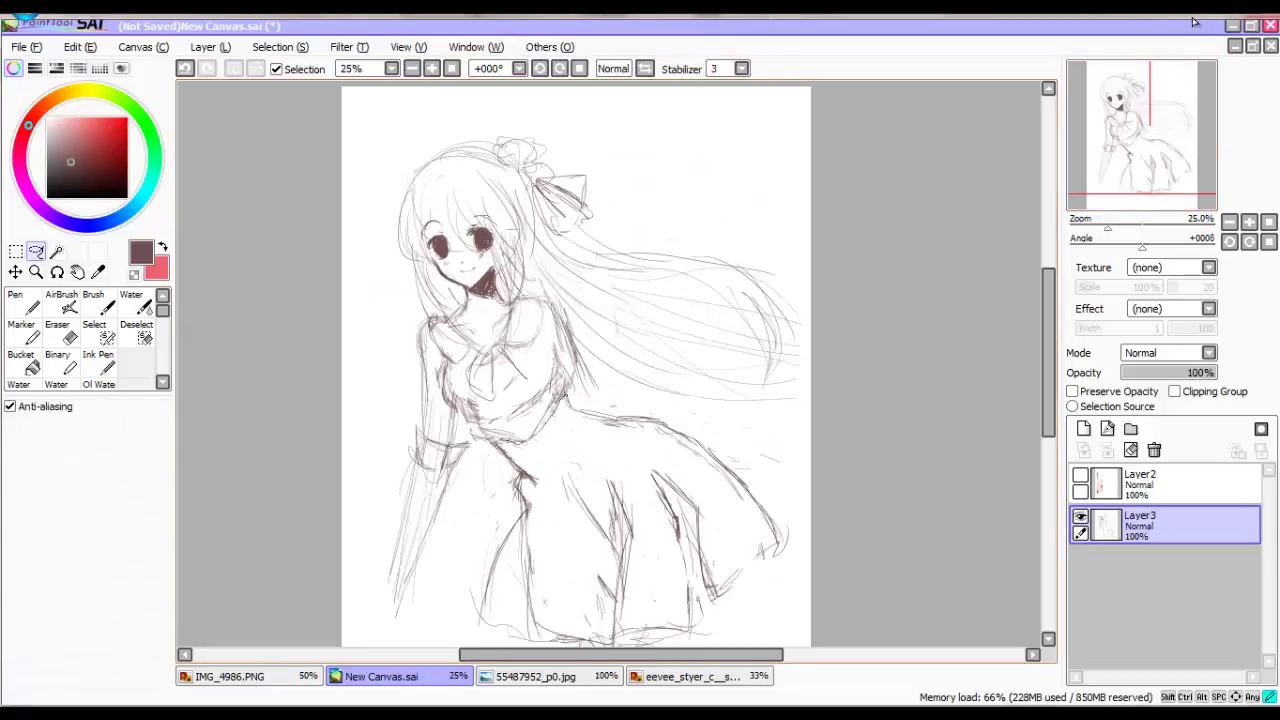
{"action": "left_click_drag", "start_coordinate": [447, 377], "coordinate": [789, 645]}
{"action": "key", "text": "ctrl+t"}
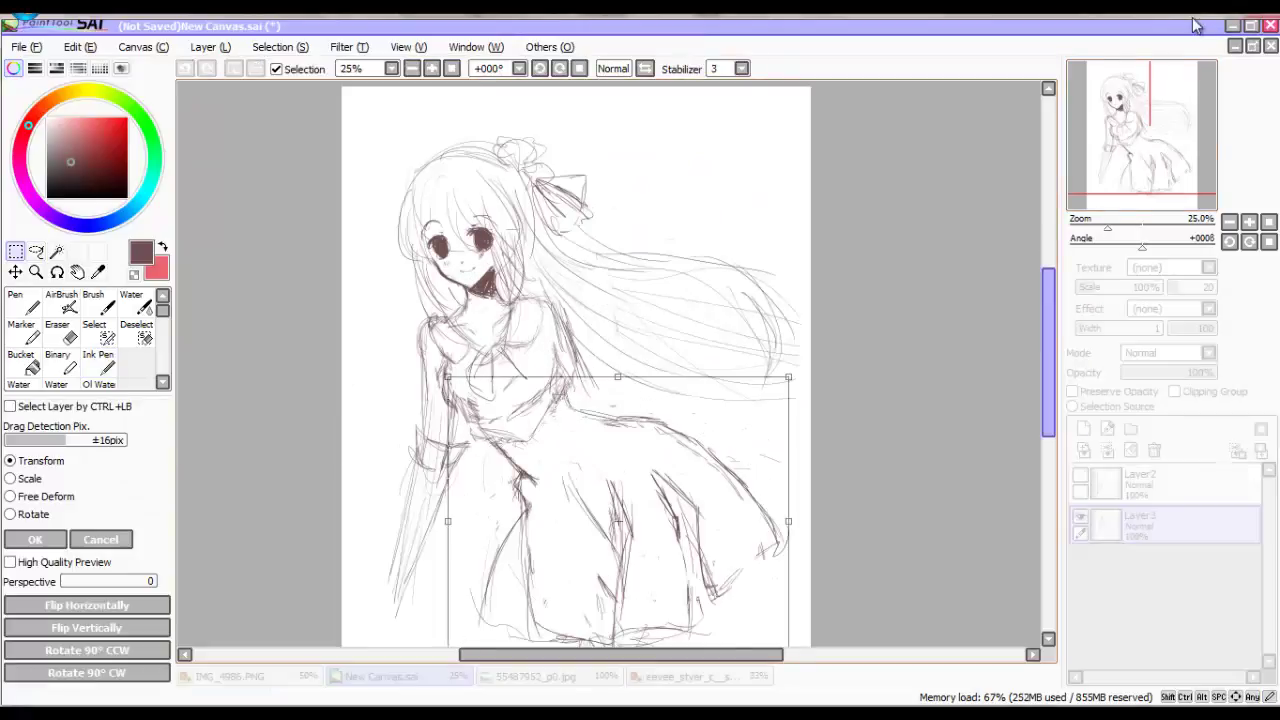
{"action": "scroll", "coordinate": [615, 365], "scroll_direction": "down", "scroll_amount": 2}
{"action": "left_click_drag", "start_coordinate": [789, 439], "coordinate": [755, 430]}
{"action": "left_click_drag", "start_coordinate": [758, 567], "coordinate": [786, 541]}
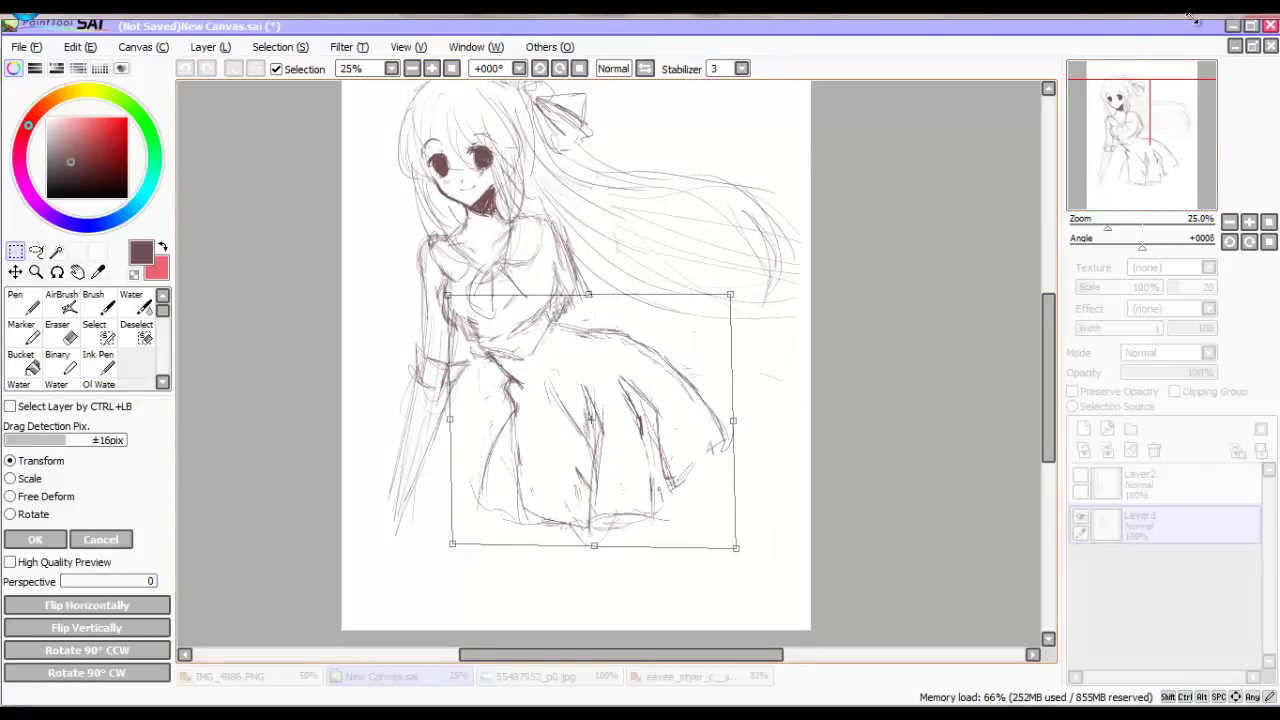
{"action": "key", "text": "Return"}
{"action": "key", "text": "ctrl+d"}
Mirror the view and erase the front arm, including its cuff.
{"action": "key", "text": "h"}
{"action": "key", "text": "e"}
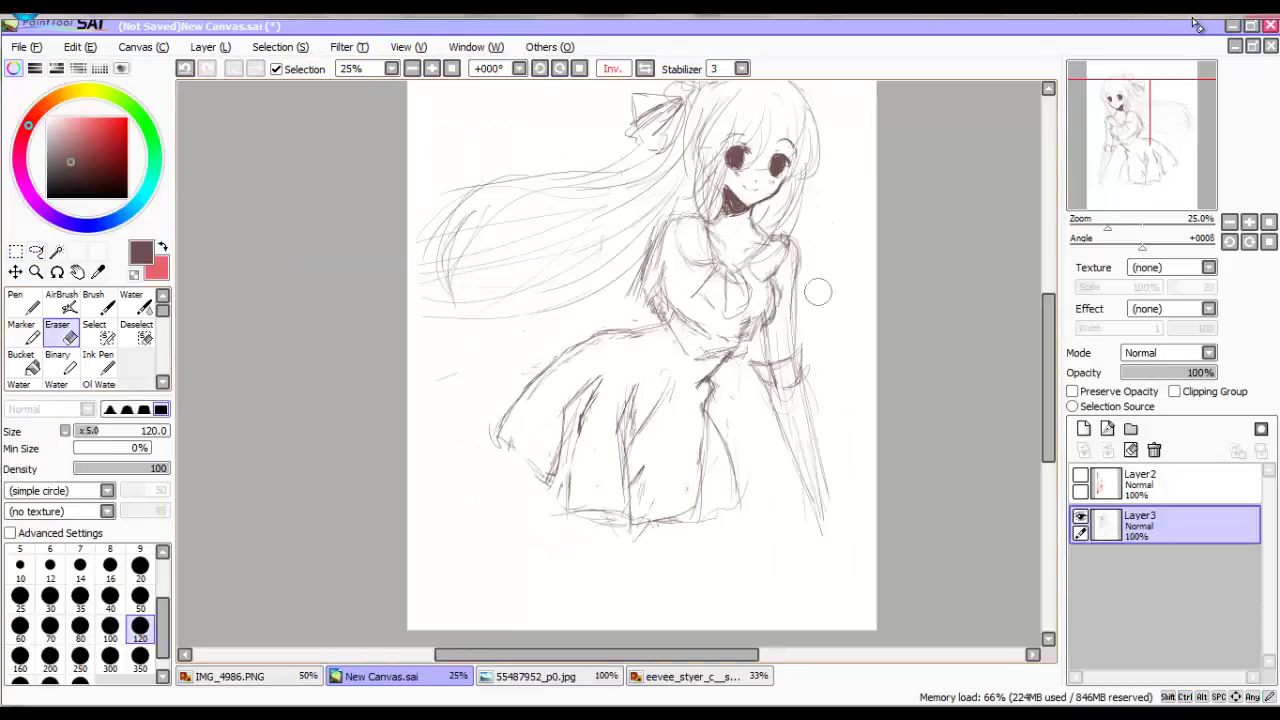
{"action": "mouse_move", "coordinate": [820, 294]}
{"action": "left_mouse_down"}
{"action": "mouse_move", "coordinate": [808, 514]}
{"action": "mouse_move", "coordinate": [815, 400]}
{"action": "left_mouse_up"}
{"action": "scroll", "coordinate": [640, 360], "scroll_direction": "up", "scroll_amount": 1}
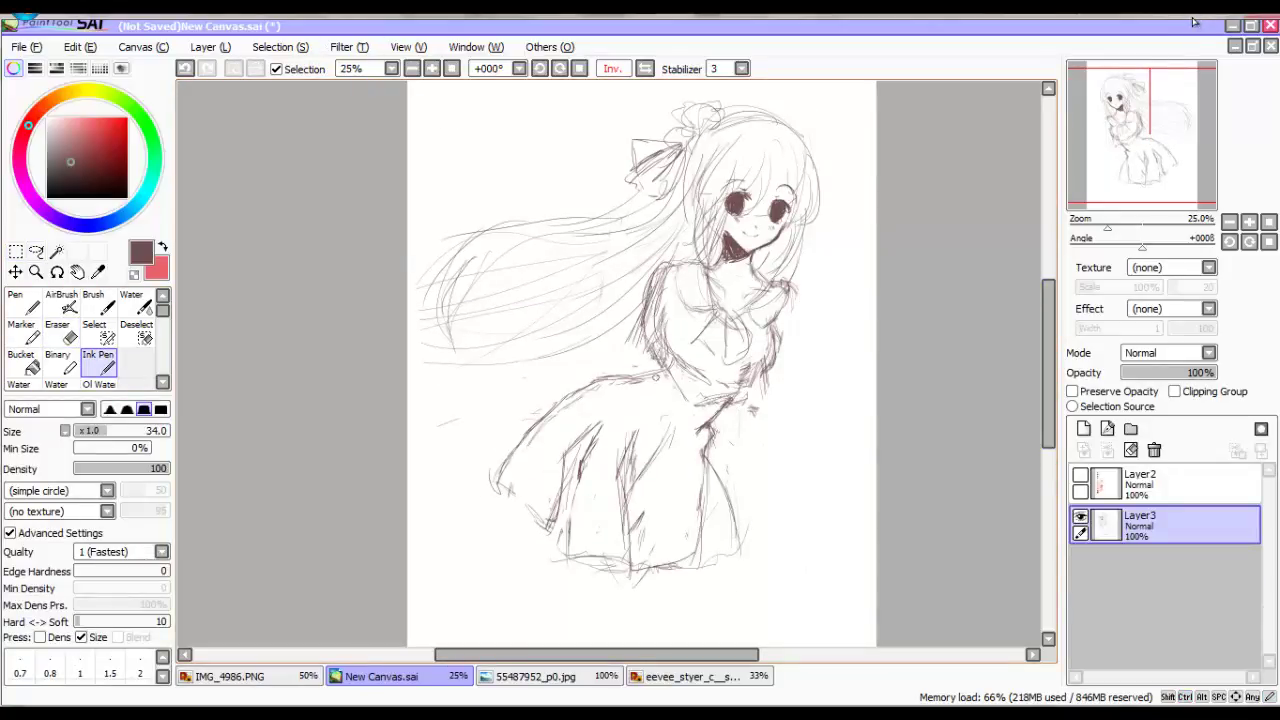
Sketch one arm bent across the waist and the other hanging straight down beside the skirt.
{"action": "left_click_drag", "start_coordinate": [660, 265], "coordinate": [636, 400]}
{"action": "left_click_drag", "start_coordinate": [795, 292], "coordinate": [770, 430]}
{"action": "left_click_drag", "start_coordinate": [632, 410], "coordinate": [748, 405]}
{"action": "left_click_drag", "start_coordinate": [790, 300], "coordinate": [762, 575]}
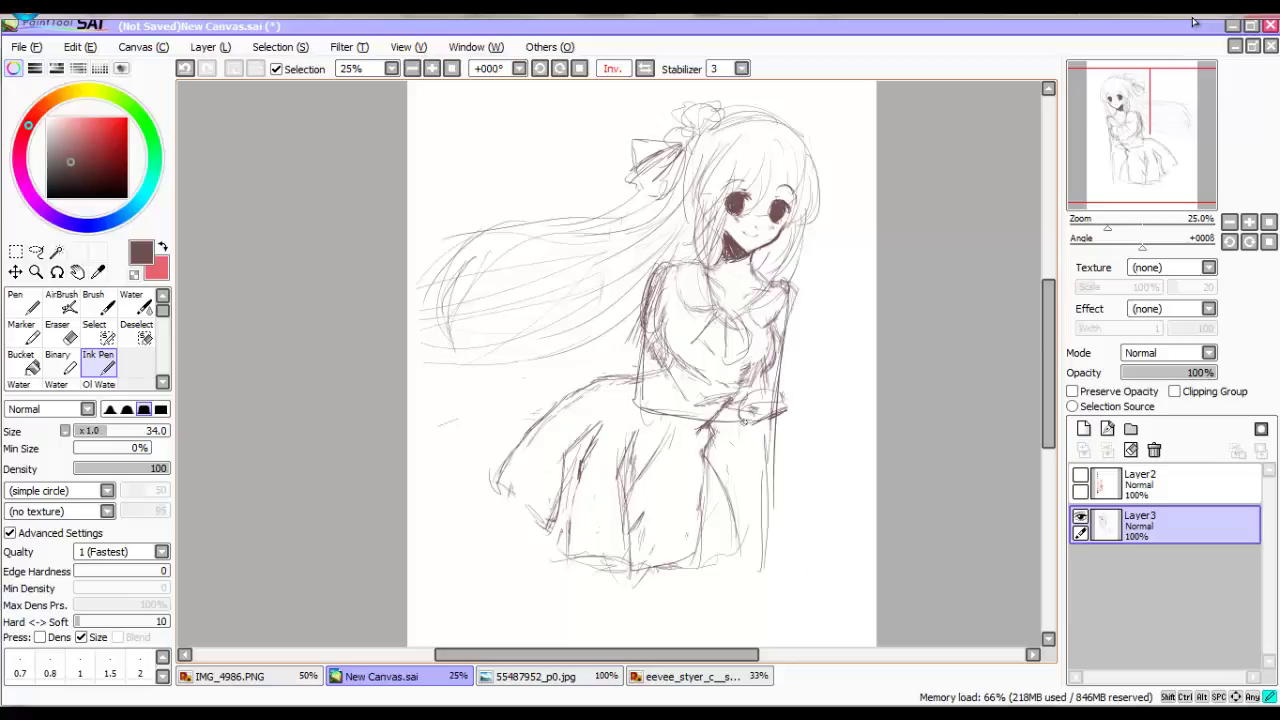
Erase the leftover sleeve and collar lines, and redraw the bent arm's inner contour, elbow and the waistline.
{"action": "key", "text": "e"}
{"action": "mouse_move", "coordinate": [650, 300]}
{"action": "left_mouse_down"}
{"action": "mouse_move", "coordinate": [721, 363]}
{"action": "mouse_move", "coordinate": [760, 310]}
{"action": "mouse_move", "coordinate": [770, 418]}
{"action": "left_mouse_up"}
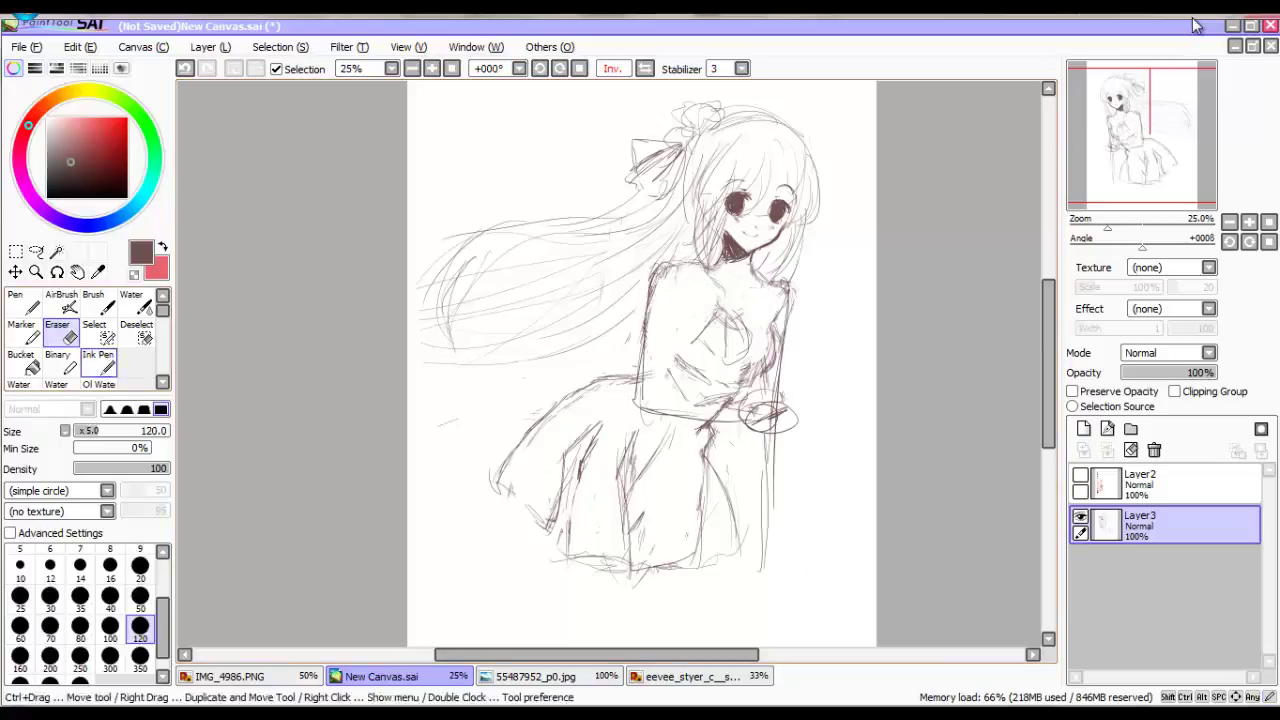
{"action": "key", "text": "e"}
{"action": "mouse_move", "coordinate": [676, 316]}
{"action": "left_mouse_down"}
{"action": "mouse_move", "coordinate": [668, 384]}
{"action": "mouse_move", "coordinate": [645, 392]}
{"action": "left_mouse_up"}
{"action": "left_click_drag", "start_coordinate": [660, 405], "coordinate": [750, 376]}
{"action": "left_click_drag", "start_coordinate": [632, 370], "coordinate": [670, 420]}
{"action": "left_click_drag", "start_coordinate": [740, 356], "coordinate": [682, 384]}
Draw a new lower hair strand sweeping away from the waist, and erase the old flowing hair behind the girl.
{"action": "left_click_drag", "start_coordinate": [644, 372], "coordinate": [420, 405]}
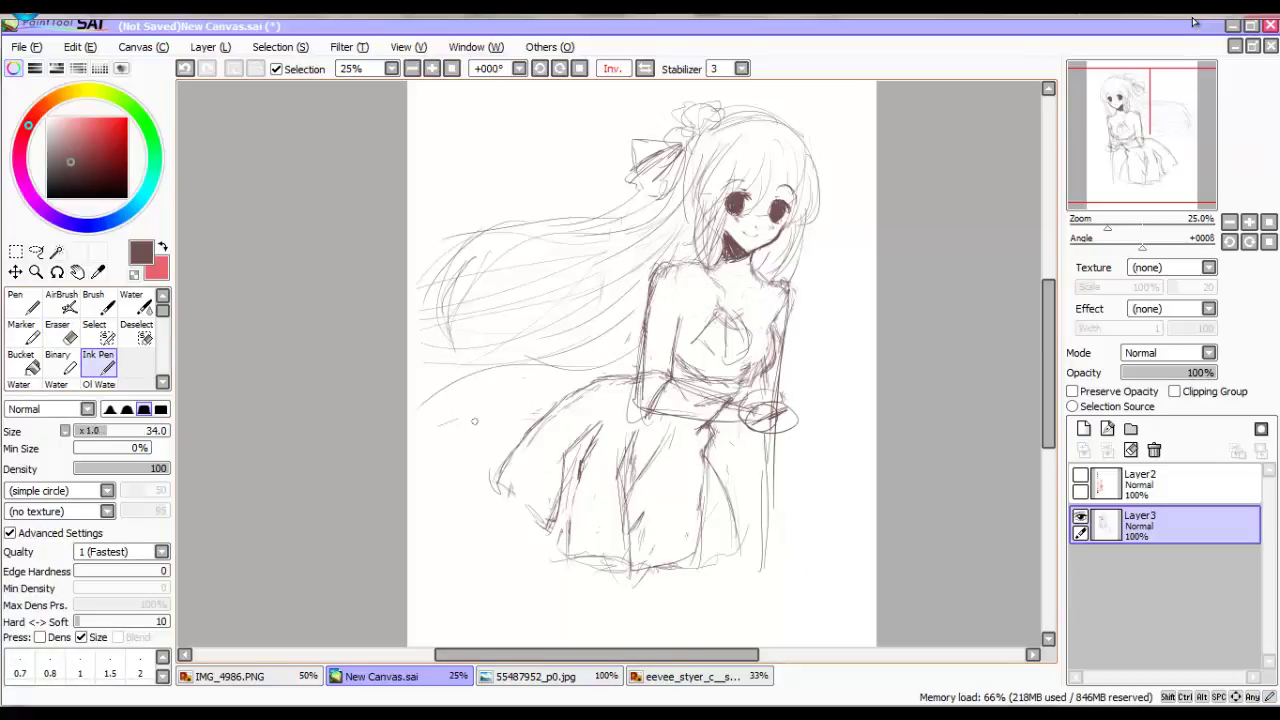
{"action": "key", "text": "e"}
{"action": "left_click_drag", "start_coordinate": [630, 212], "coordinate": [430, 320]}
{"action": "left_click_drag", "start_coordinate": [440, 415], "coordinate": [451, 329]}
Redraw the flowing hair as long wavy strands sweeping from the head and back to the canvas edge.
{"action": "key", "text": "e"}
{"action": "mouse_move", "coordinate": [550, 188]}
{"action": "left_mouse_down"}
{"action": "mouse_move", "coordinate": [616, 204]}
{"action": "mouse_move", "coordinate": [408, 186]}
{"action": "left_mouse_up"}
{"action": "left_click_drag", "start_coordinate": [650, 205], "coordinate": [464, 220]}
{"action": "left_click_drag", "start_coordinate": [560, 215], "coordinate": [406, 232]}
{"action": "left_click_drag", "start_coordinate": [578, 240], "coordinate": [416, 280]}
{"action": "left_click_drag", "start_coordinate": [640, 275], "coordinate": [456, 290]}
{"action": "left_click_drag", "start_coordinate": [670, 245], "coordinate": [406, 372]}
{"action": "left_click_drag", "start_coordinate": [600, 275], "coordinate": [434, 332]}
{"action": "left_click_drag", "start_coordinate": [632, 300], "coordinate": [482, 360]}
{"action": "left_click_drag", "start_coordinate": [598, 370], "coordinate": [436, 456]}
Select the bent arm, transform it, and clear the selection.
{"action": "key", "text": "m"}
{"action": "mouse_move", "coordinate": [630, 420]}
{"action": "left_mouse_down"}
{"action": "mouse_move", "coordinate": [688, 368]}
{"action": "mouse_move", "coordinate": [705, 257]}
{"action": "left_mouse_up"}
{"action": "key", "text": "ctrl+t"}
{"action": "key", "text": "Return"}
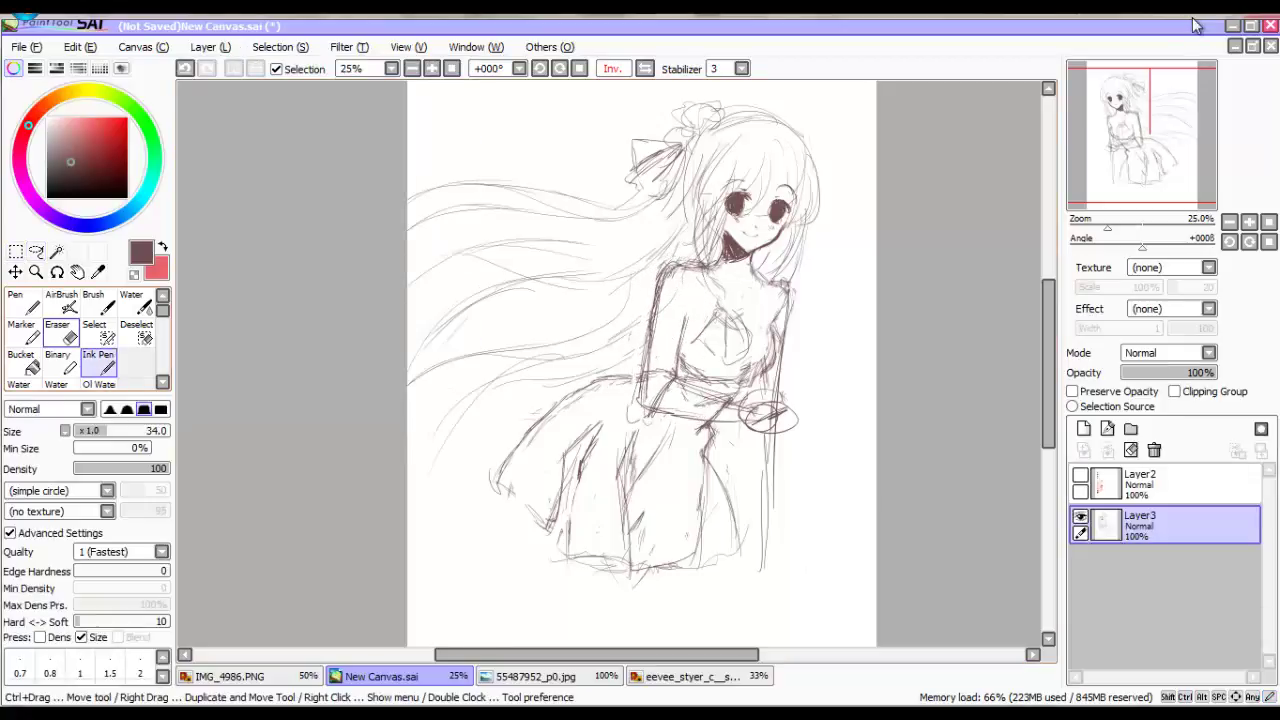
{"action": "key", "text": "ctrl+d"}
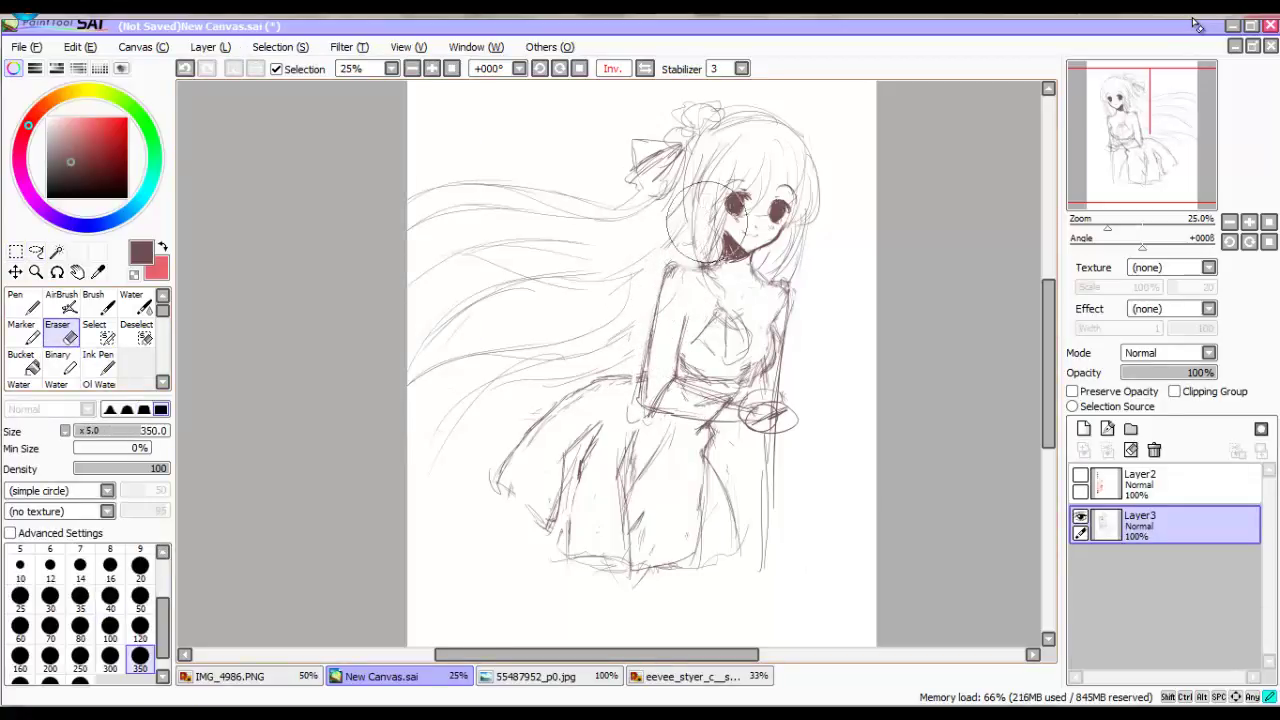
Erase the old bow, redraw the rounded collar with a pointed bow on the chest, and mirror the view.
{"action": "key", "text": "n"}
{"action": "key", "text": "e"}
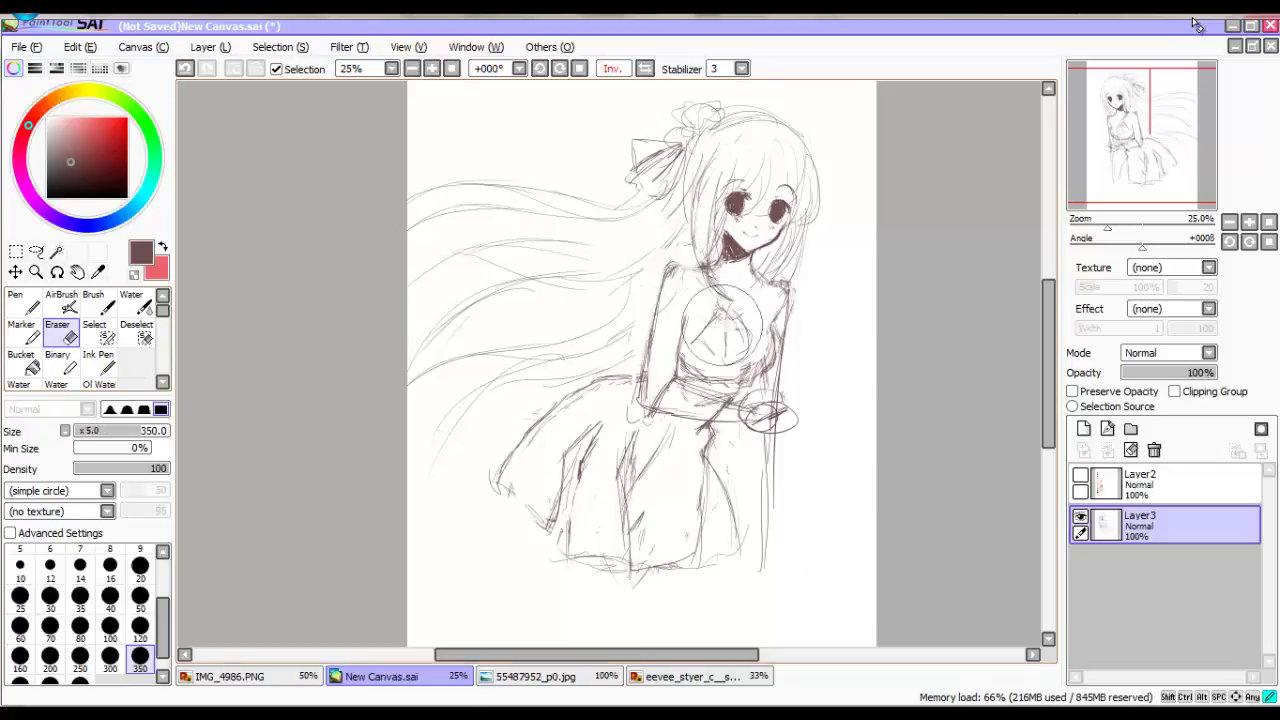
{"action": "left_click_drag", "start_coordinate": [760, 300], "coordinate": [700, 380]}
{"action": "left_click_drag", "start_coordinate": [700, 330], "coordinate": [720, 390]}
{"action": "key", "text": "h"}
{"action": "key", "text": "n"}
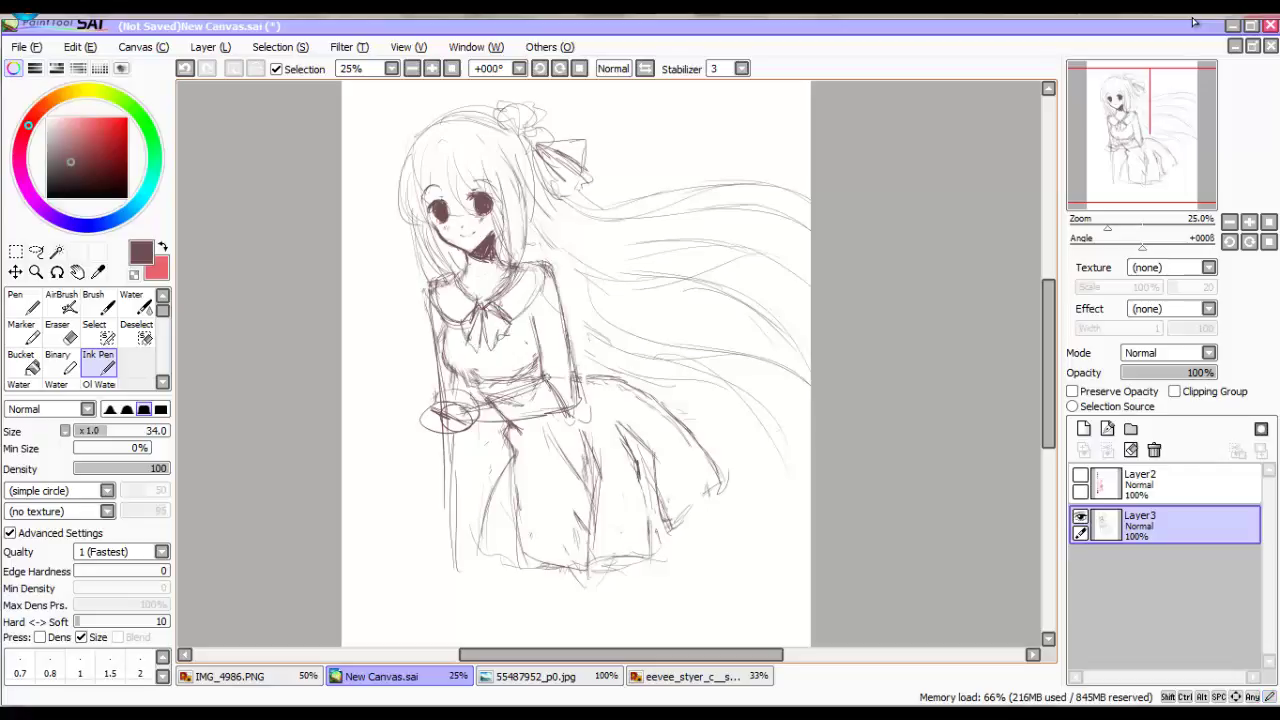
Sharpen the bent arm's elbow and redraw the hanging forearm down to its hand beside the skirt.
{"action": "left_click_drag", "start_coordinate": [578, 372], "coordinate": [588, 410]}
{"action": "key", "text": "e"}
{"action": "key", "text": "n"}
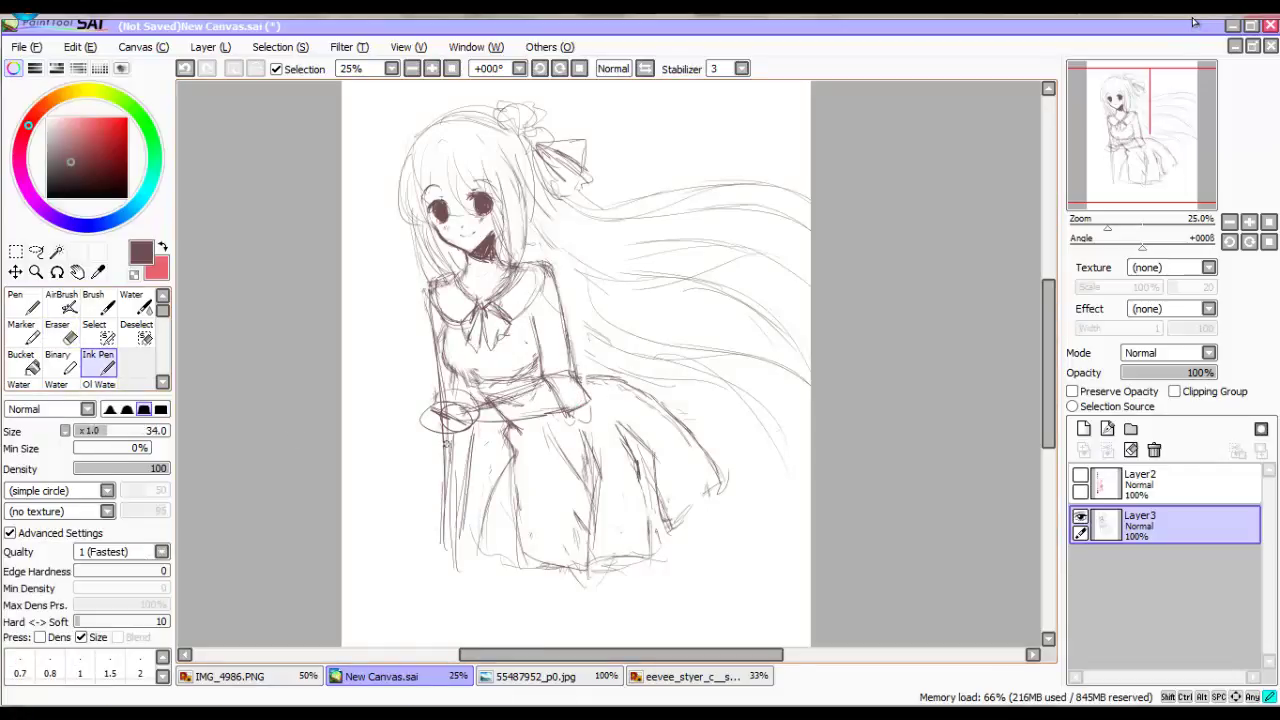
{"action": "key", "text": "ctrl+z"}
{"action": "left_click_drag", "start_coordinate": [442, 436], "coordinate": [436, 566]}
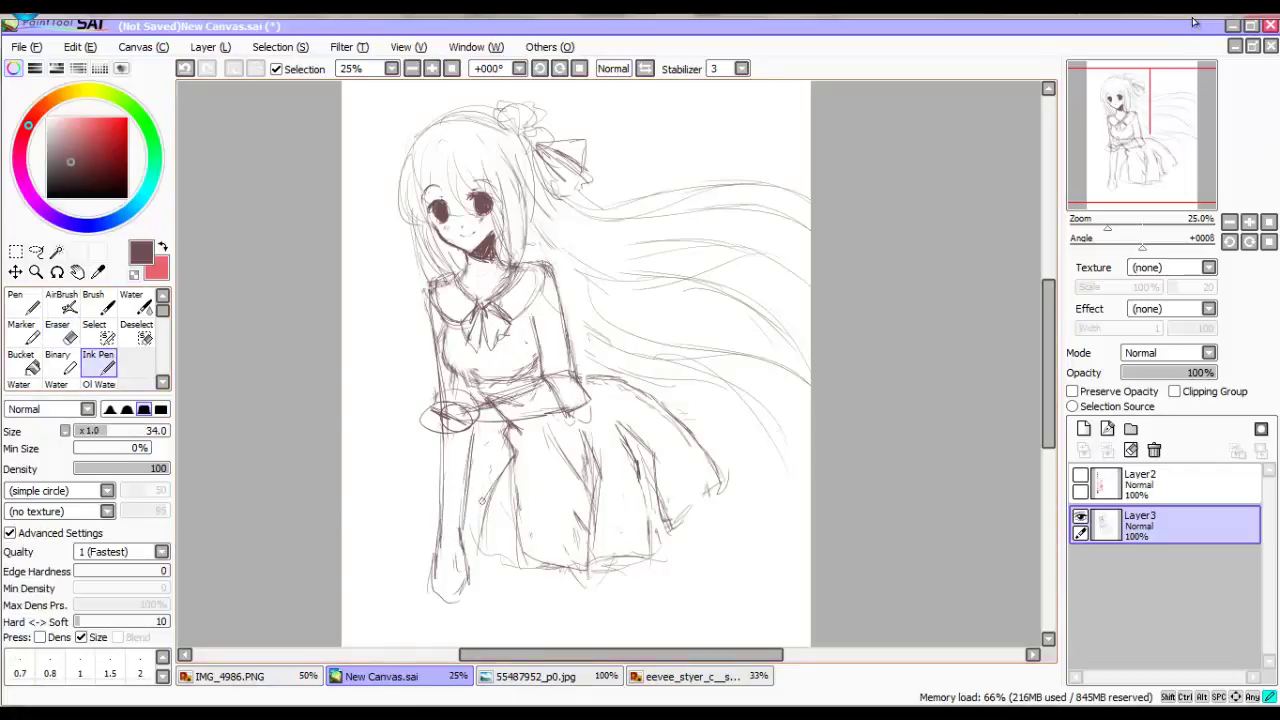
Erase the front skirt lines and redraw the front pleats with a wavy, rounded hem.
{"action": "mouse_move", "coordinate": [512, 460]}
{"action": "left_mouse_down"}
{"action": "mouse_move", "coordinate": [476, 556]}
{"action": "mouse_move", "coordinate": [586, 608]}
{"action": "left_mouse_up"}
{"action": "key", "text": "e"}
{"action": "key", "text": "e"}
{"action": "left_click_drag", "start_coordinate": [572, 432], "coordinate": [546, 516]}
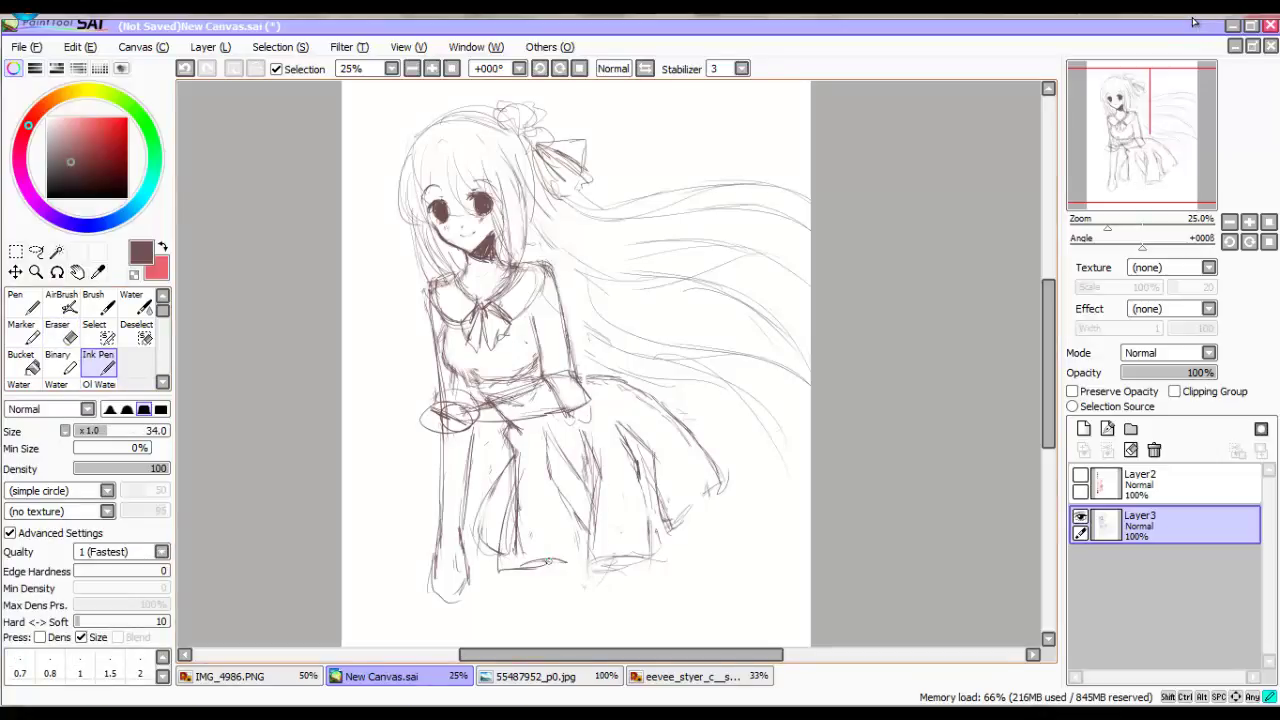
{"action": "left_click_drag", "start_coordinate": [524, 564], "coordinate": [588, 556]}
{"action": "key", "text": "e"}
{"action": "left_click_drag", "start_coordinate": [580, 472], "coordinate": [500, 568]}
Replace the oval at the bent arm's end with a hand resting on the other arm, and erase overlapping lines.
{"action": "left_click_drag", "start_coordinate": [492, 404], "coordinate": [446, 428]}
{"action": "key", "text": "e"}
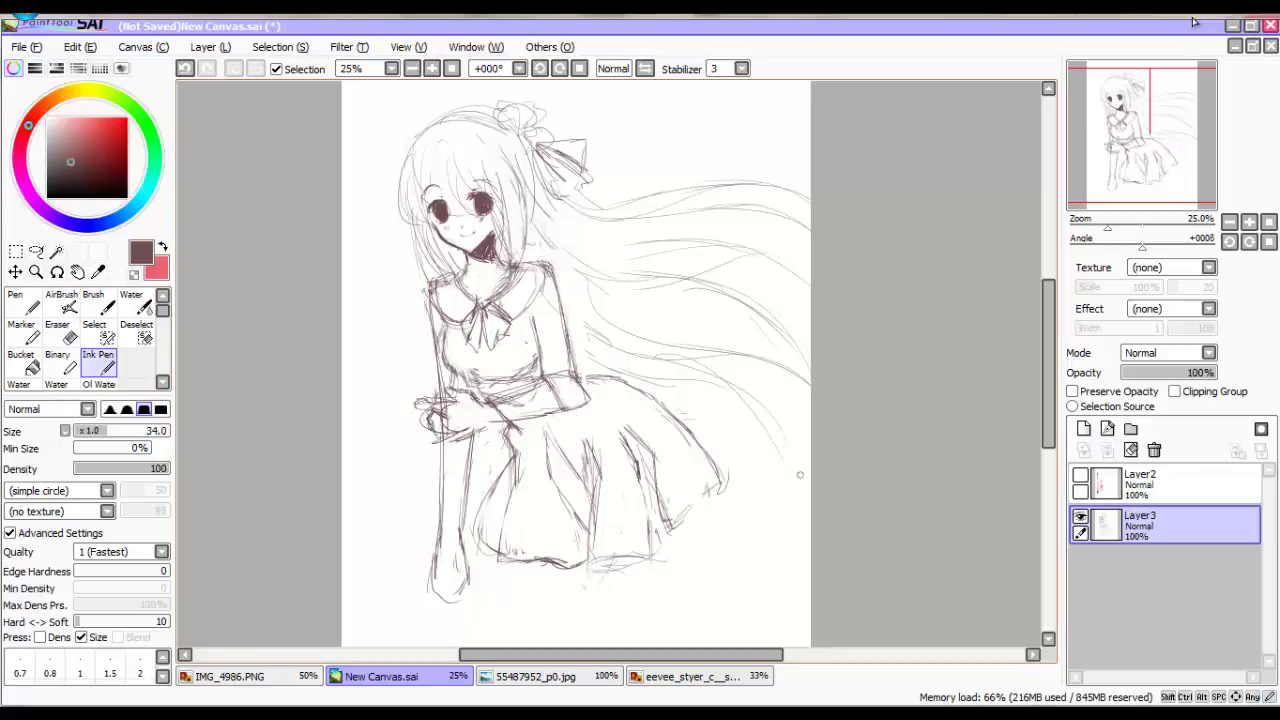
{"action": "scroll", "coordinate": [741, 190], "scroll_direction": "up", "scroll_amount": 1}
{"action": "key", "text": "e"}
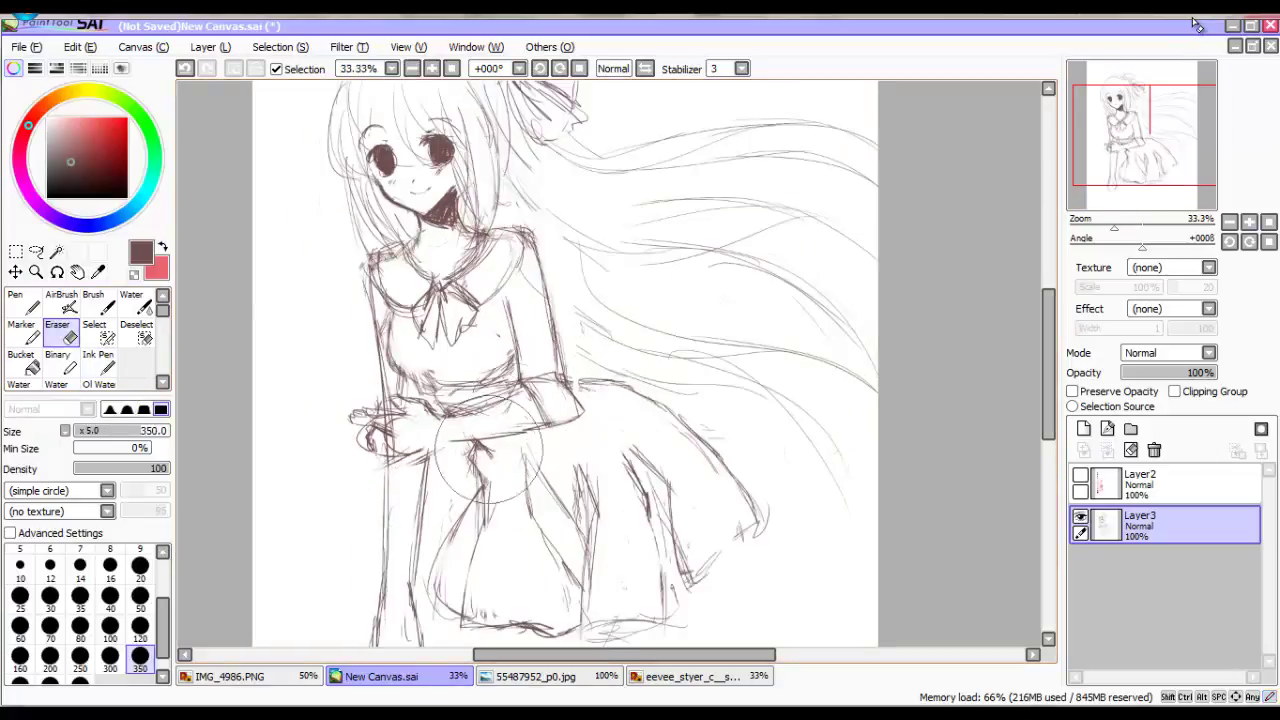
{"action": "key", "text": "e"}
{"action": "key", "text": "e"}
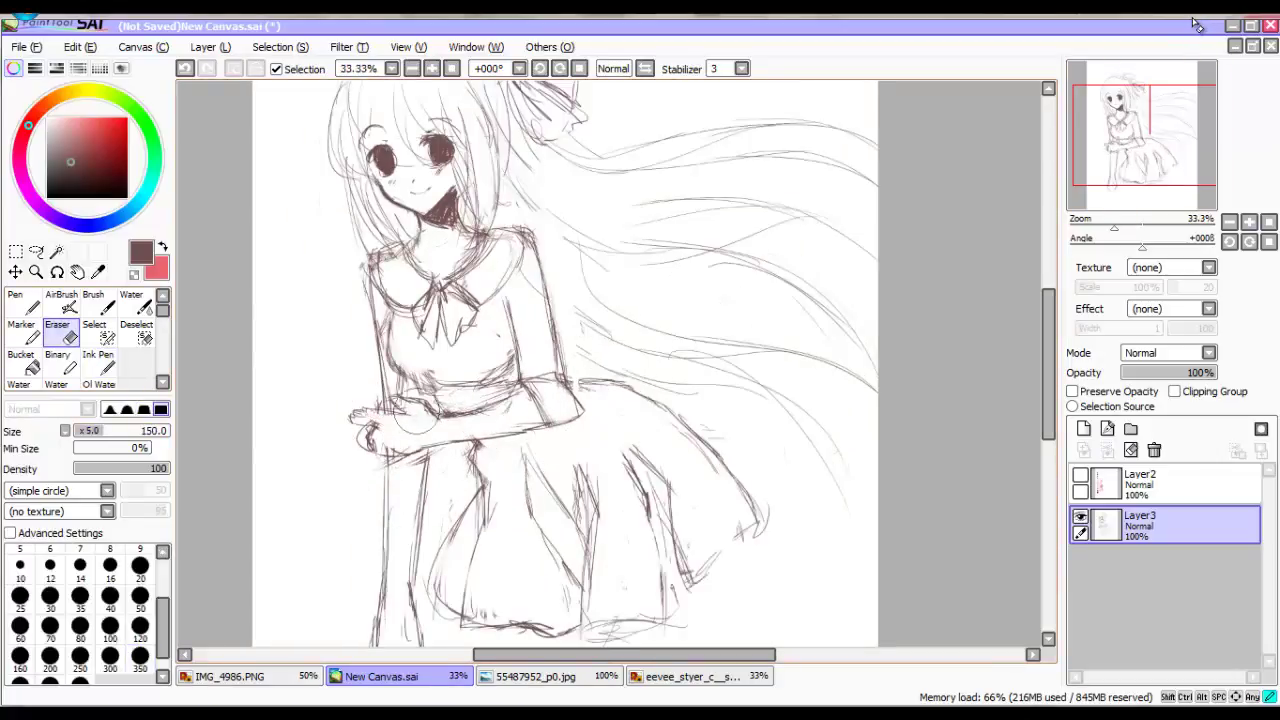
Reshape the resting hand's fingers into a loose curl and clean up the lines around them.
{"action": "key", "text": "e"}
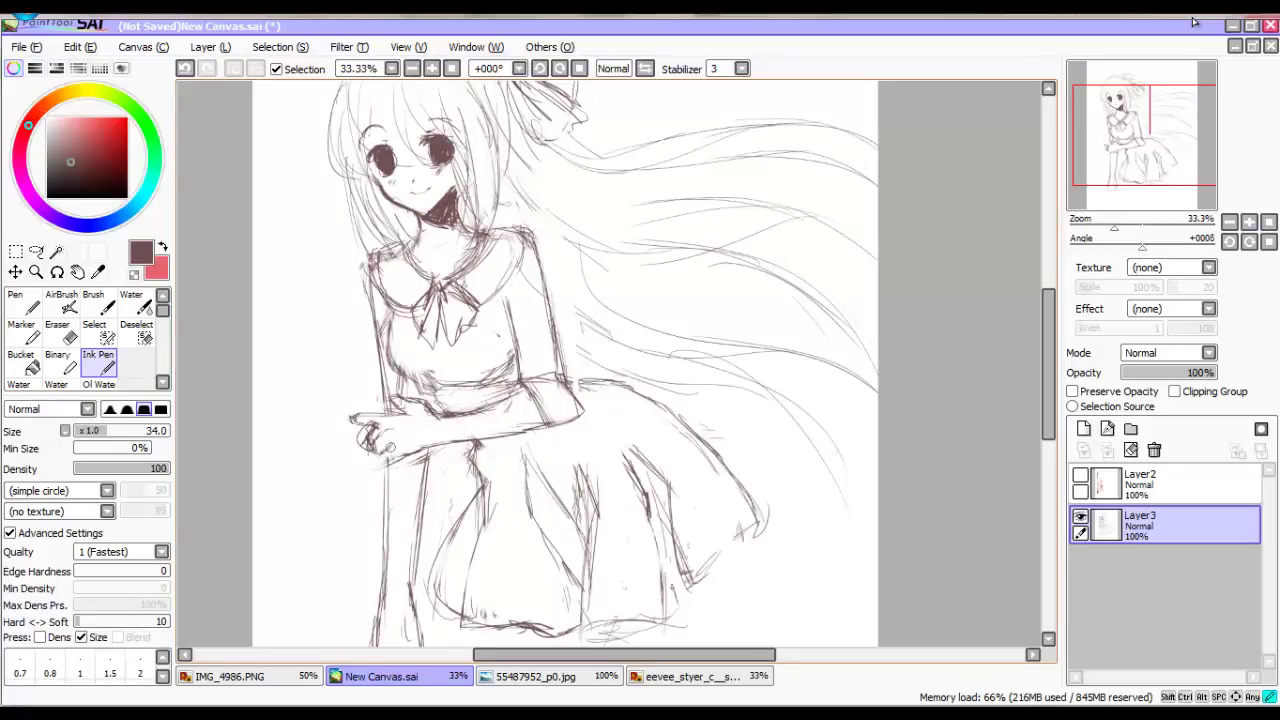
{"action": "key", "text": "e"}
{"action": "key", "text": "e"}
{"action": "key", "text": "e"}
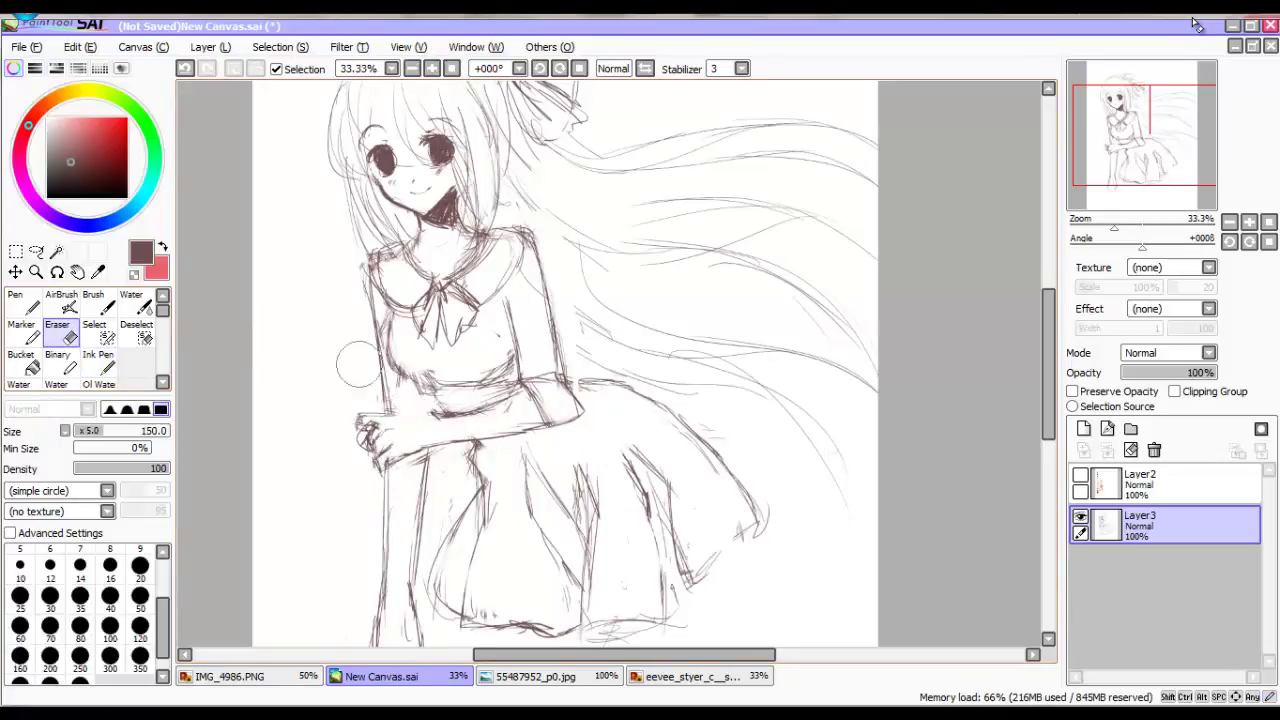
Erase small highlights into both dark irises with a size 55 eraser.
{"action": "key", "text": "e"}
{"action": "key", "text": "e"}
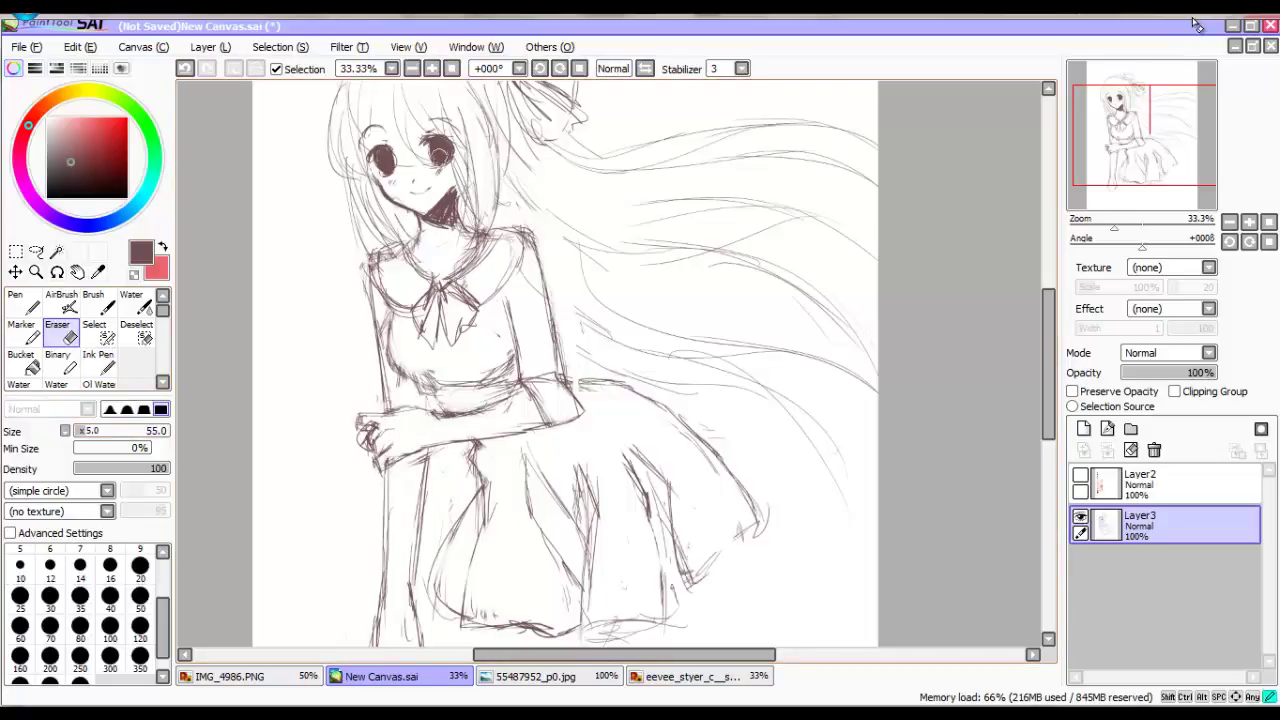
{"action": "key", "text": "e"}
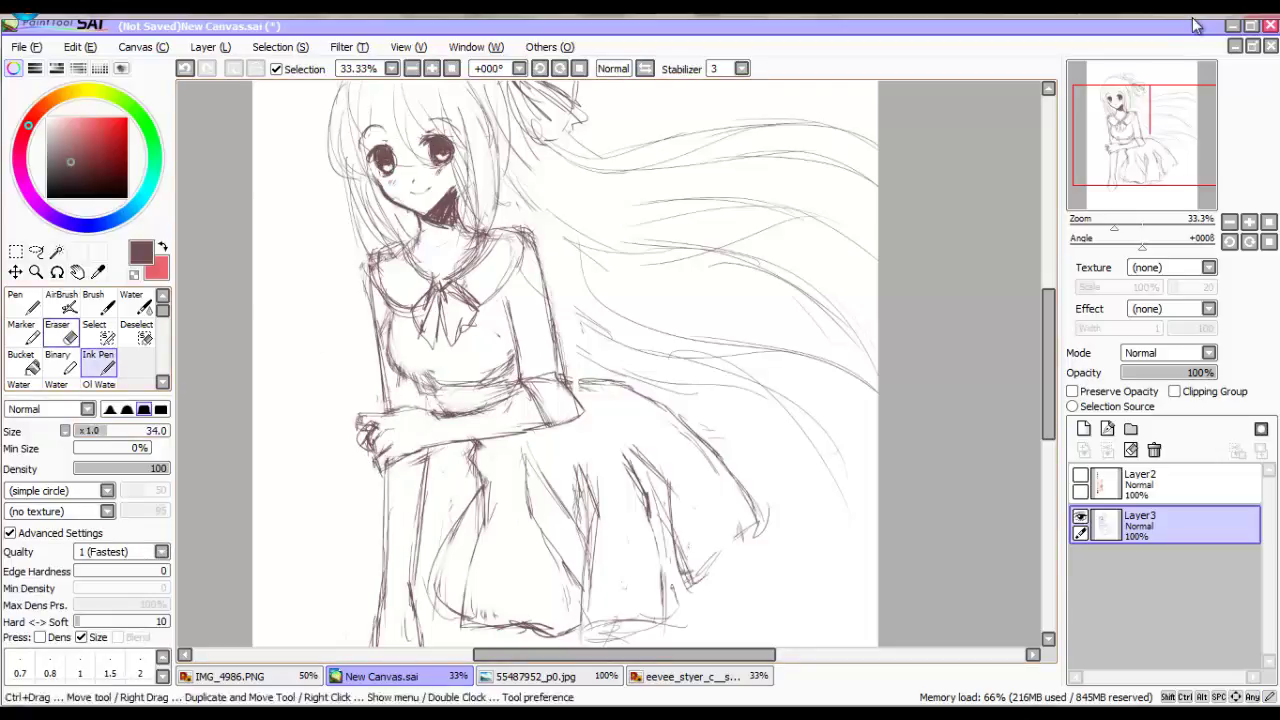
Refine the sleeve fold beside the chest, and clean up the bodice lines above the waist.
{"action": "key", "text": "e"}
{"action": "key", "text": "e"}
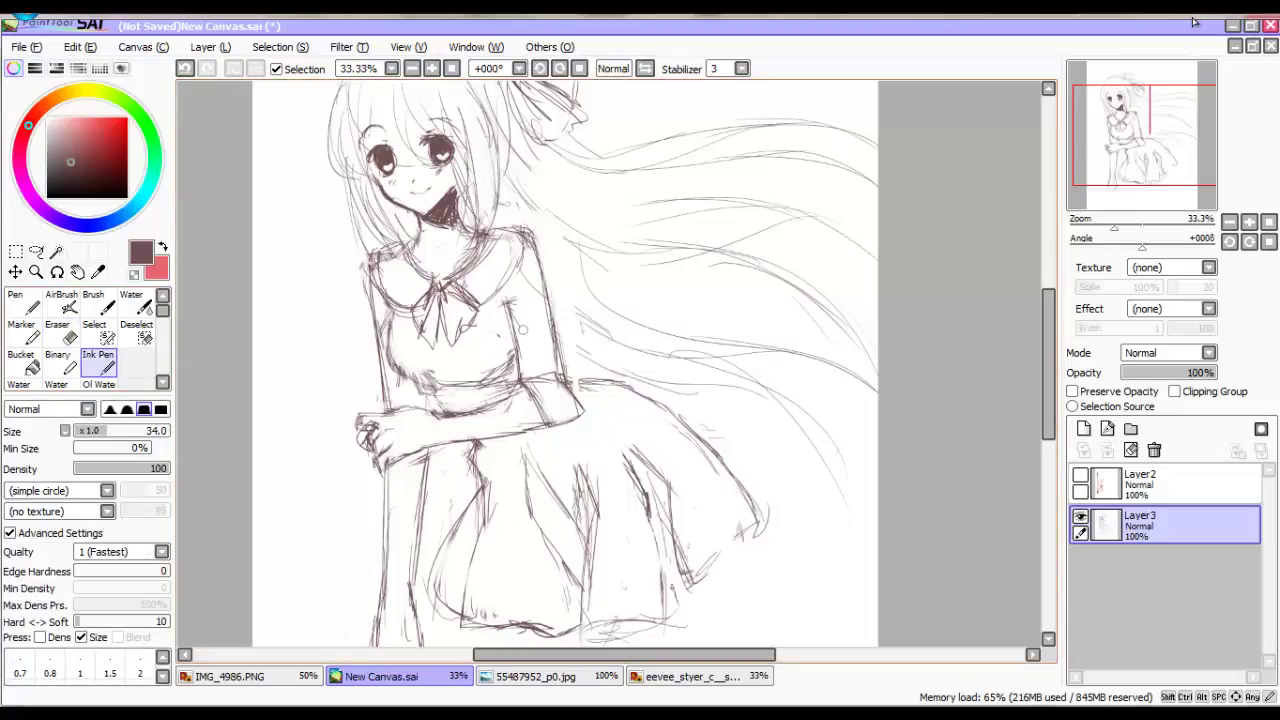
{"action": "key", "text": "e"}
{"action": "key", "text": "e"}
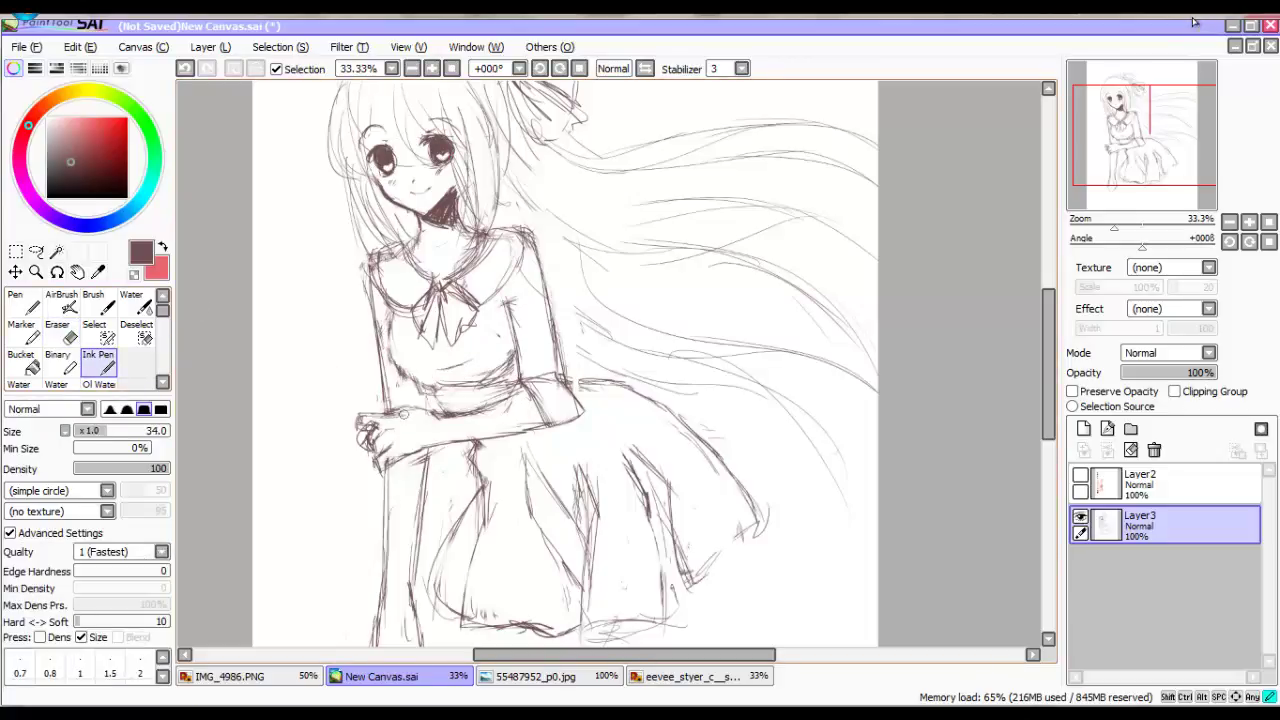
Mirror the view, check the chibi reference picture, add a headband and extend the hair ribbon's tails.
{"action": "key", "text": "h"}
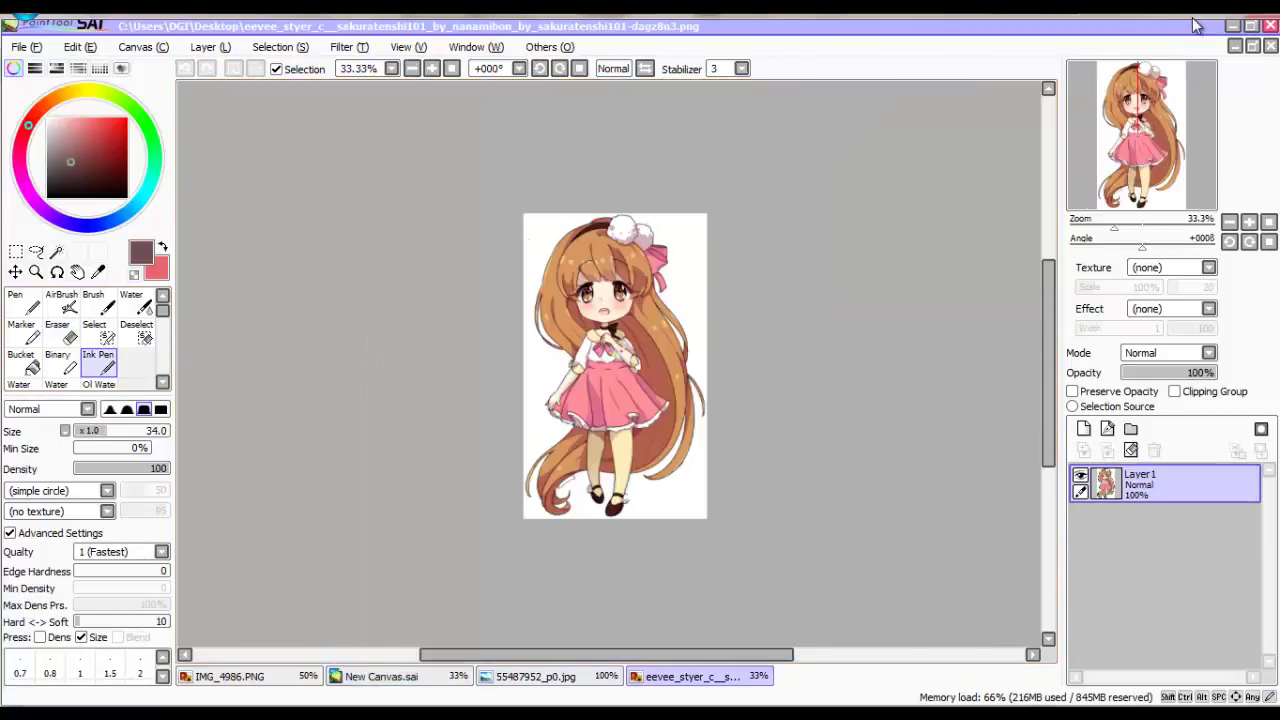
{"action": "scroll", "coordinate": [624, 216], "scroll_direction": "up", "scroll_amount": 2}
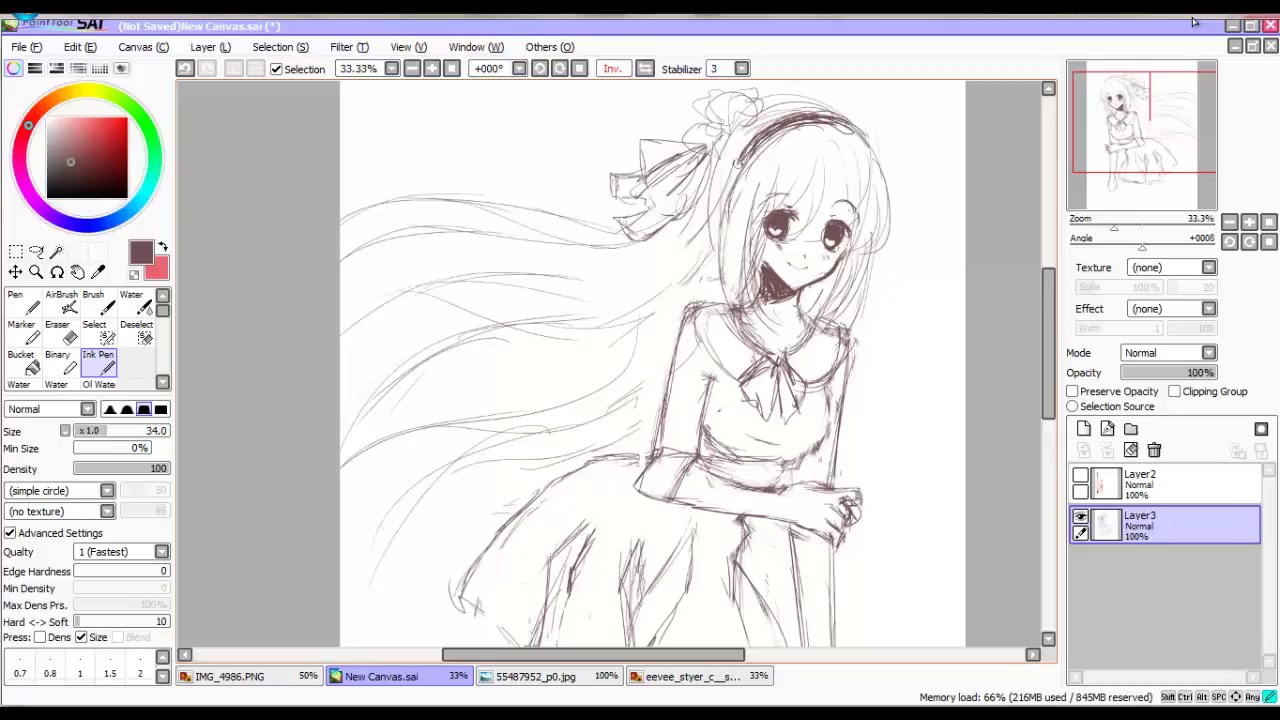
{"action": "key", "text": "e"}
{"action": "key", "text": "e"}
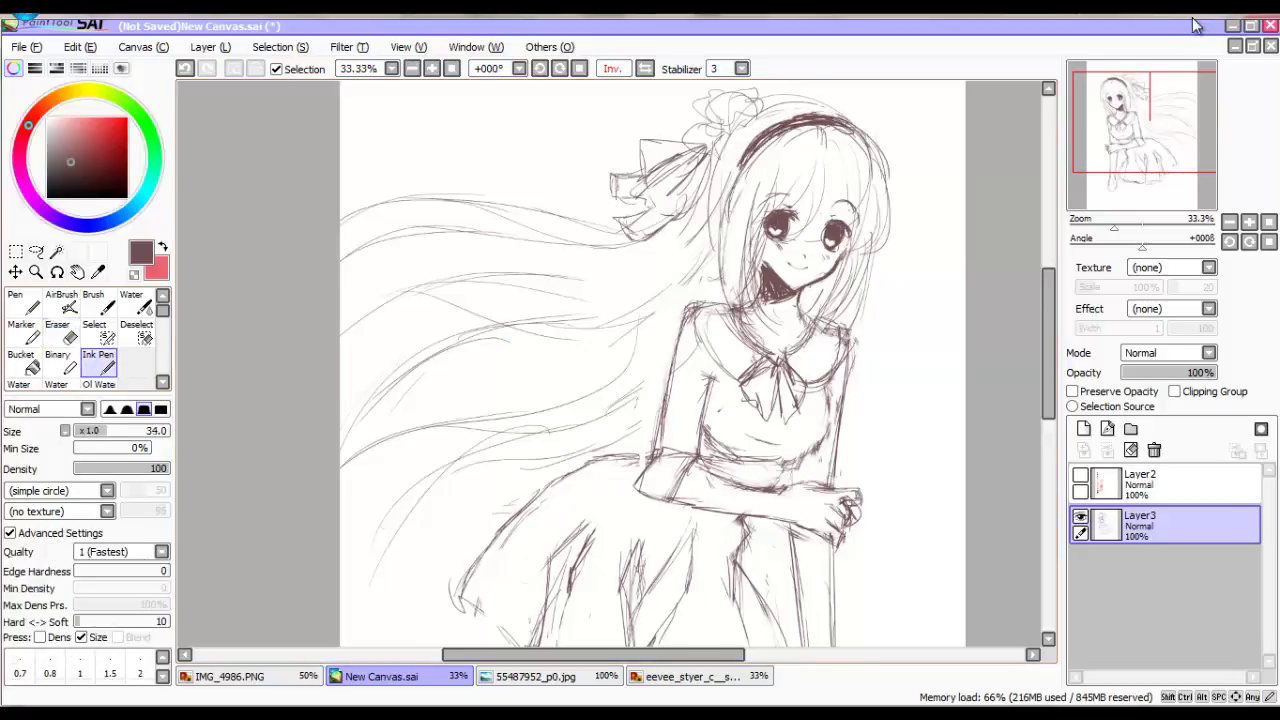
Mirror the view back, and complete and darken the headband across the top of the hair.
{"action": "key", "text": "h"}
{"action": "key", "text": "e"}
{"action": "key", "text": "e"}
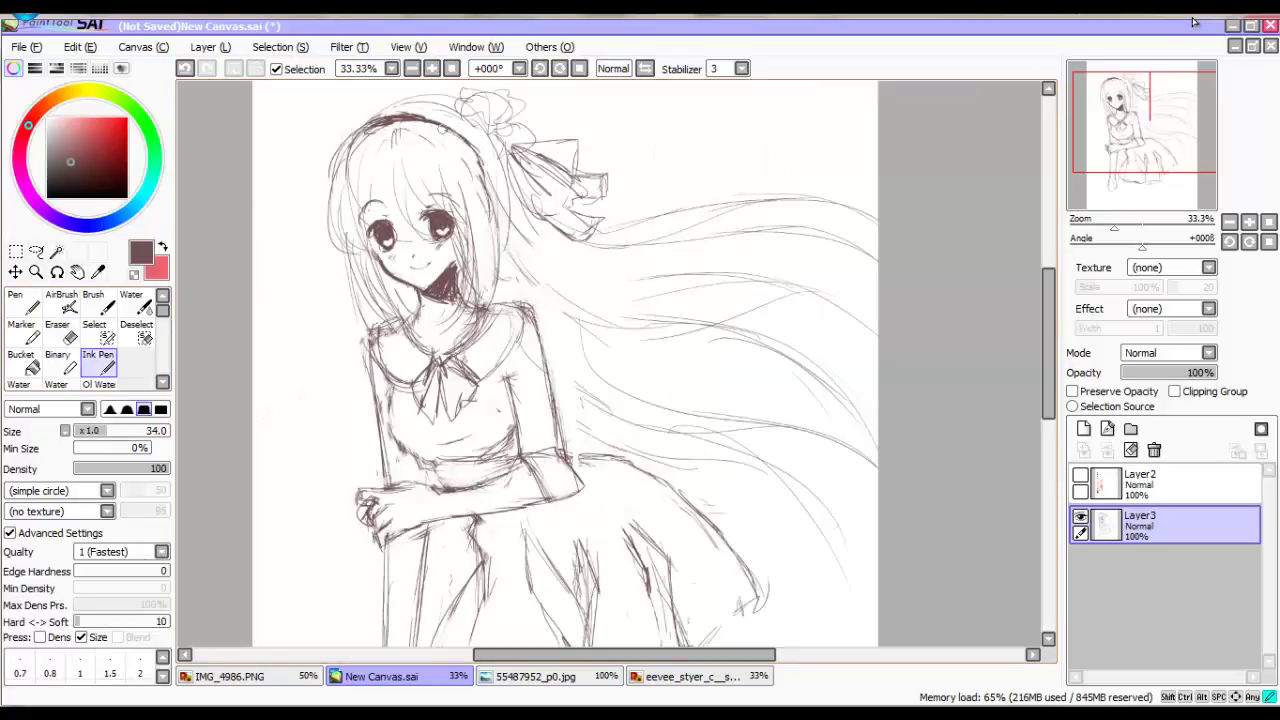
{"action": "key", "text": "e"}
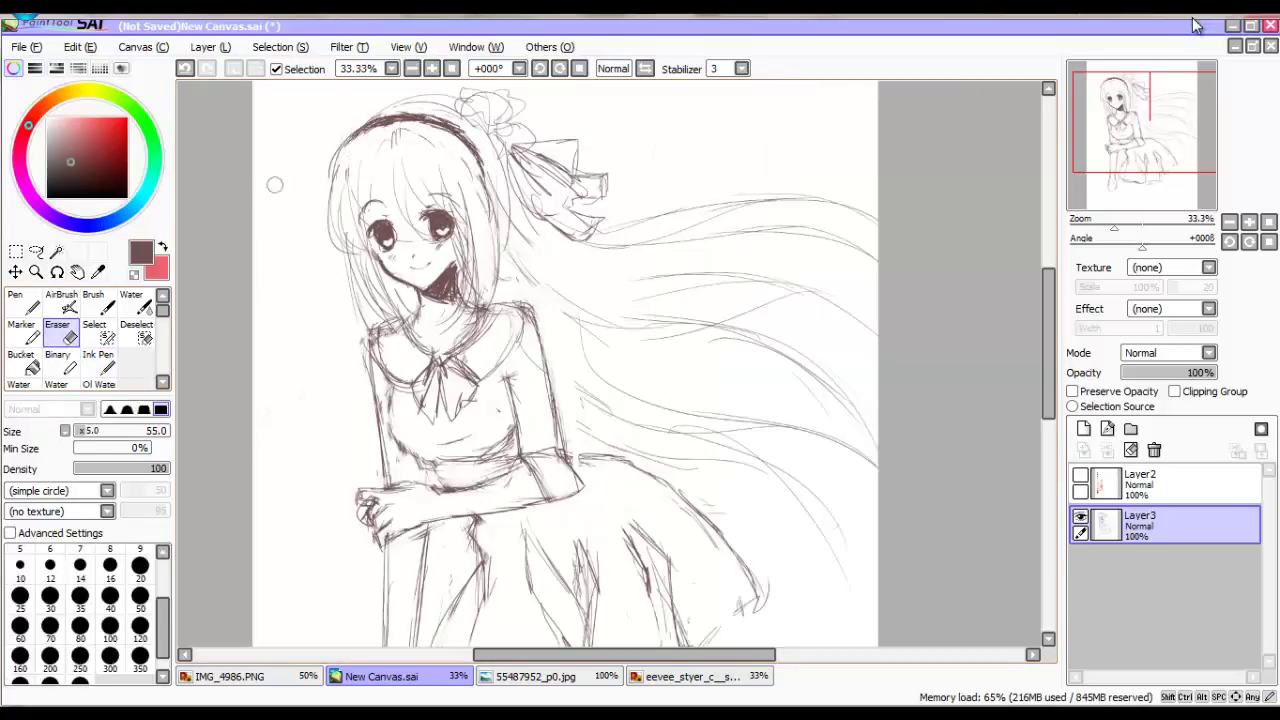
{"action": "key", "text": "b"}
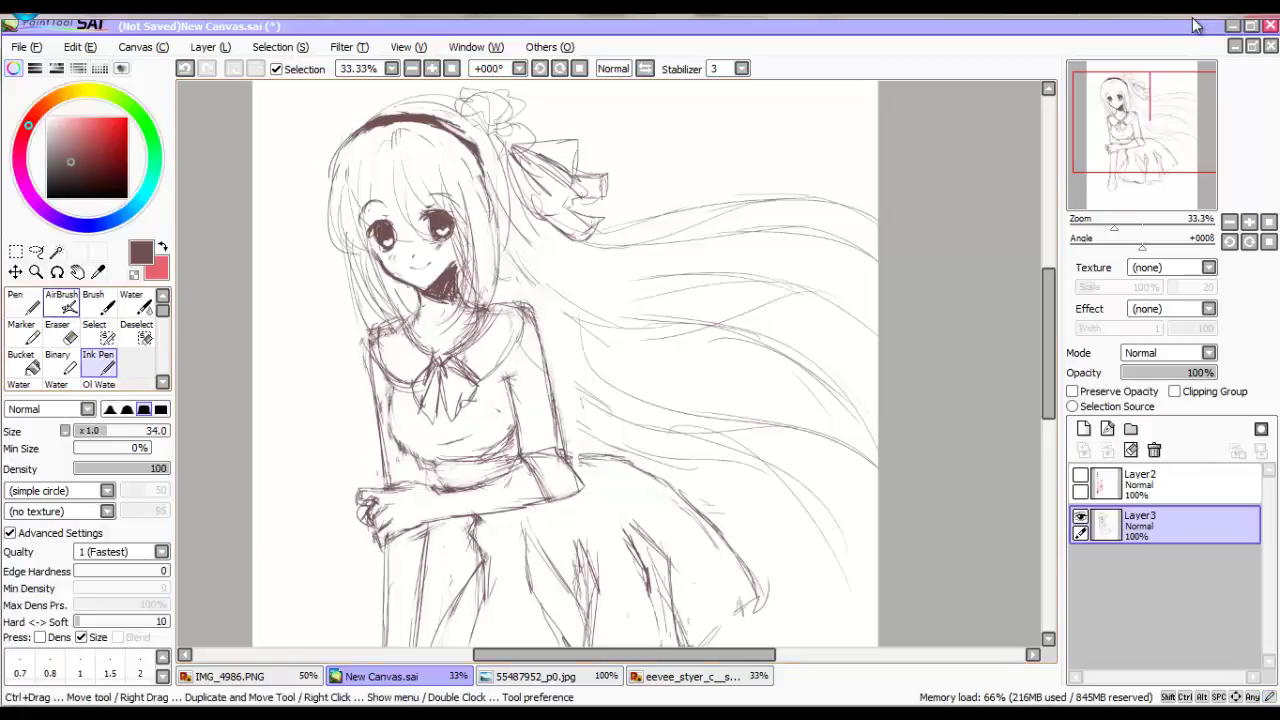
Select the hair flower and ribbon, move them slightly closer to the head, and mirror the view.
{"action": "key", "text": "a"}
{"action": "left_click_drag", "start_coordinate": [446, 112], "coordinate": [455, 92]}
{"action": "key", "text": "v"}
{"action": "key", "text": "h"}
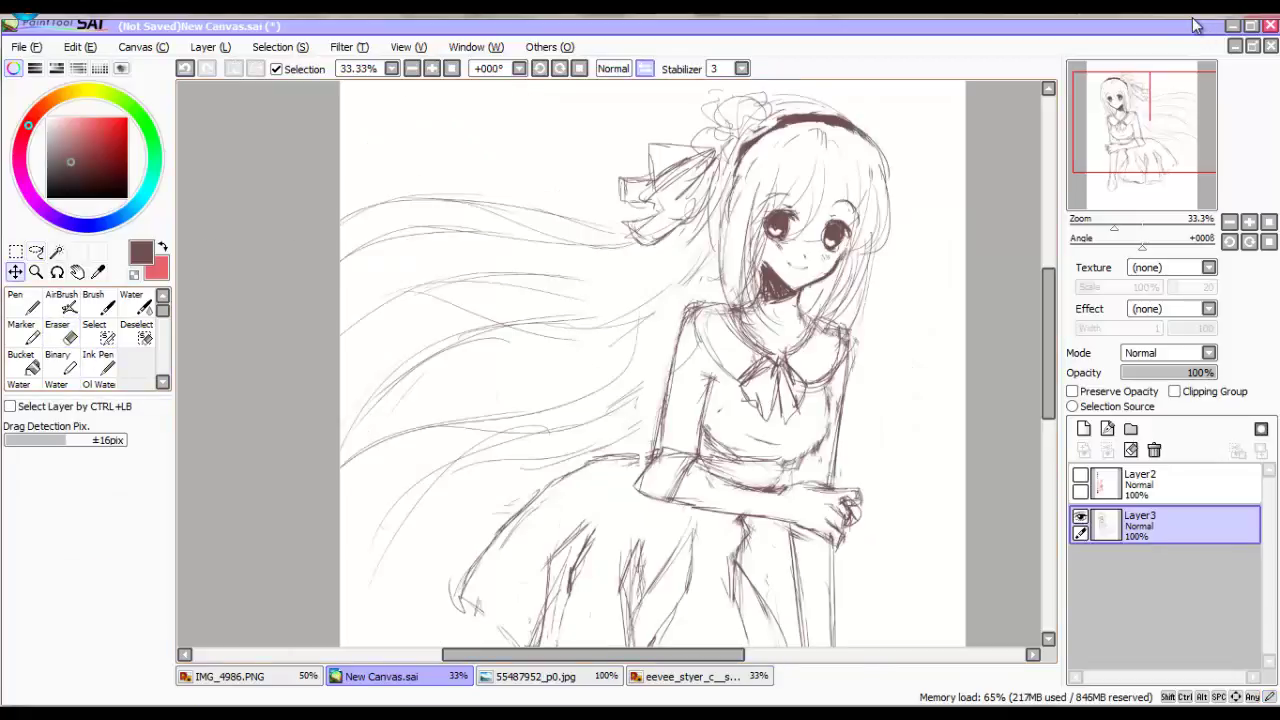
Extend the pleats up the back of the skirt, and rough in both legs beneath the hem.
{"action": "key", "text": "minus"}
{"action": "key", "text": "n"}
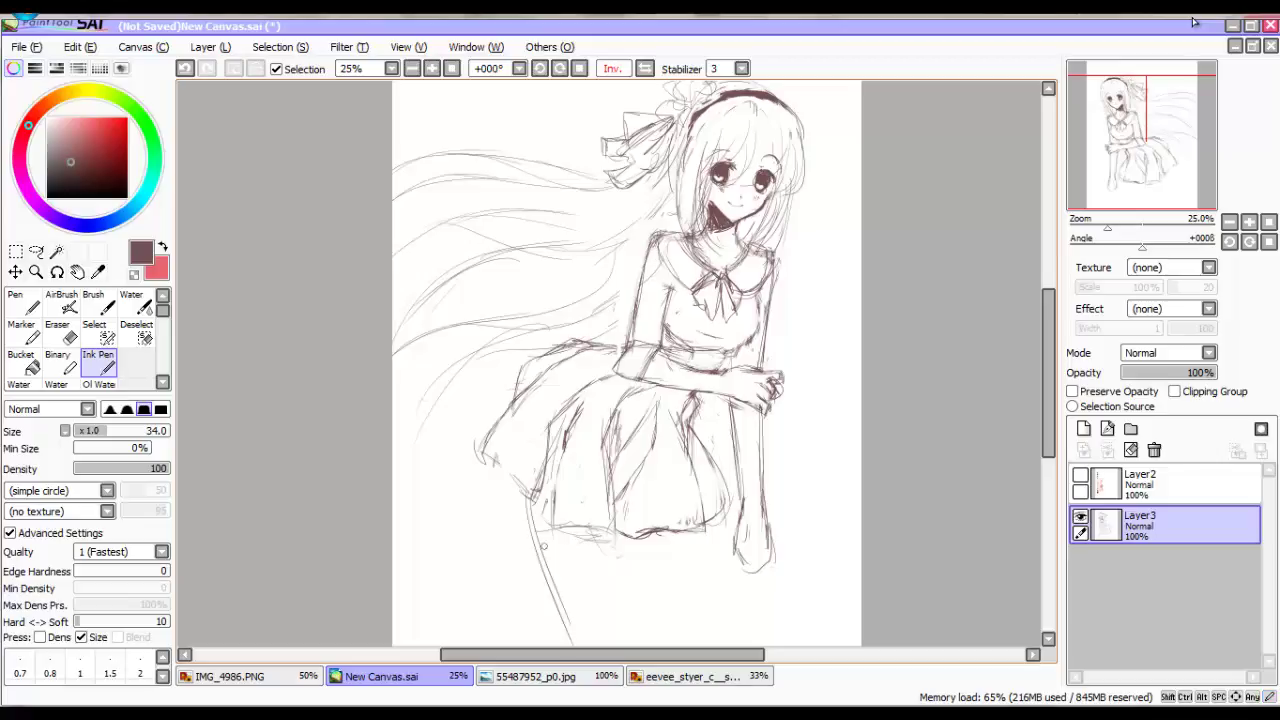
{"action": "key", "text": "e"}
{"action": "left_click_drag", "start_coordinate": [566, 640], "coordinate": [530, 502]}
{"action": "key", "text": "n"}
{"action": "left_click_drag", "start_coordinate": [621, 545], "coordinate": [626, 612]}
{"action": "scroll", "coordinate": [595, 495], "scroll_direction": "down", "scroll_amount": 2}
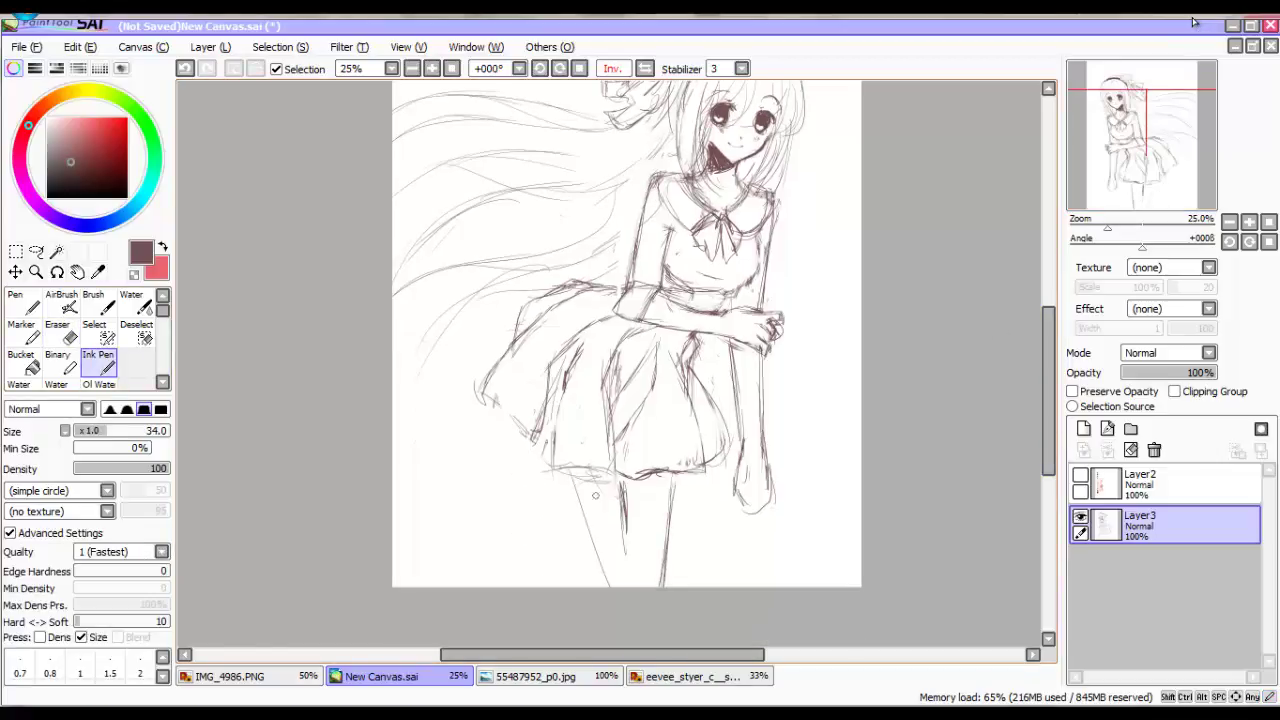
Mirror the view, erase the rear leg, and redraw the front leg's inner contour with a bend at the knee.
{"action": "key", "text": "h"}
{"action": "scroll", "coordinate": [600, 360], "scroll_direction": "up", "scroll_amount": 2}
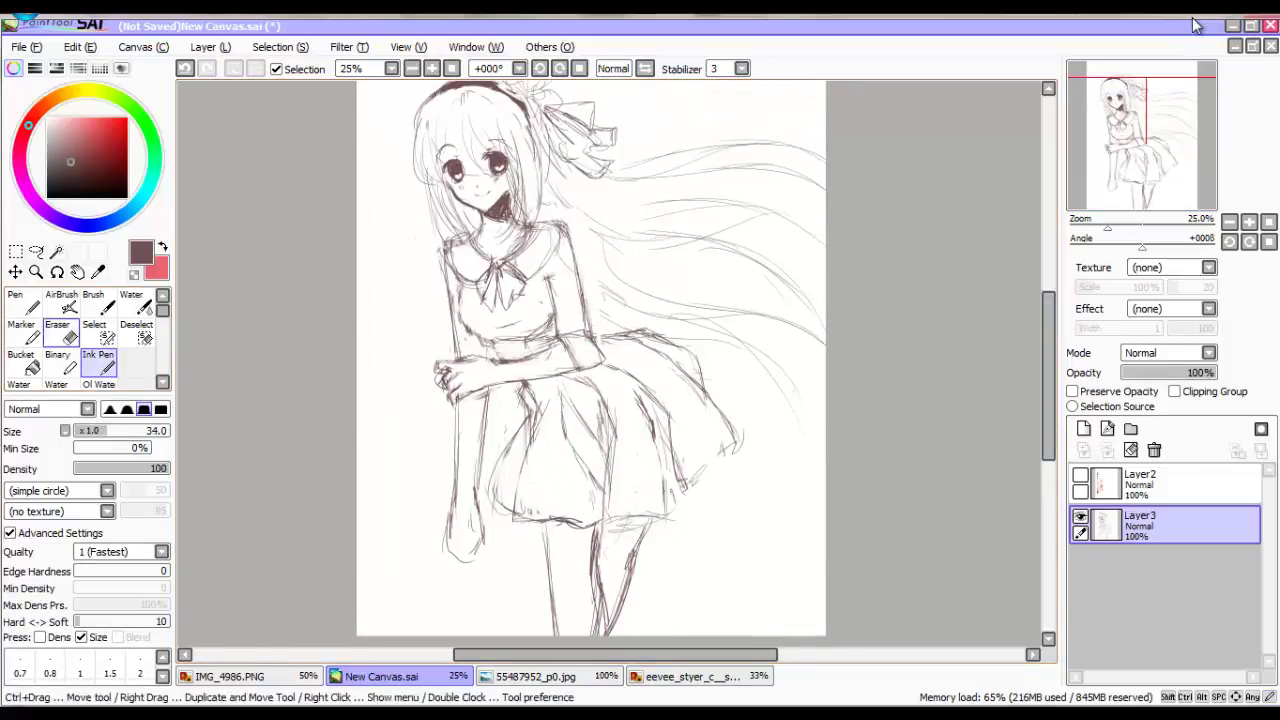
{"action": "key", "text": "e"}
{"action": "key", "text": "n"}
{"action": "left_click_drag", "start_coordinate": [590, 530], "coordinate": [594, 588]}
{"action": "key", "text": "e"}
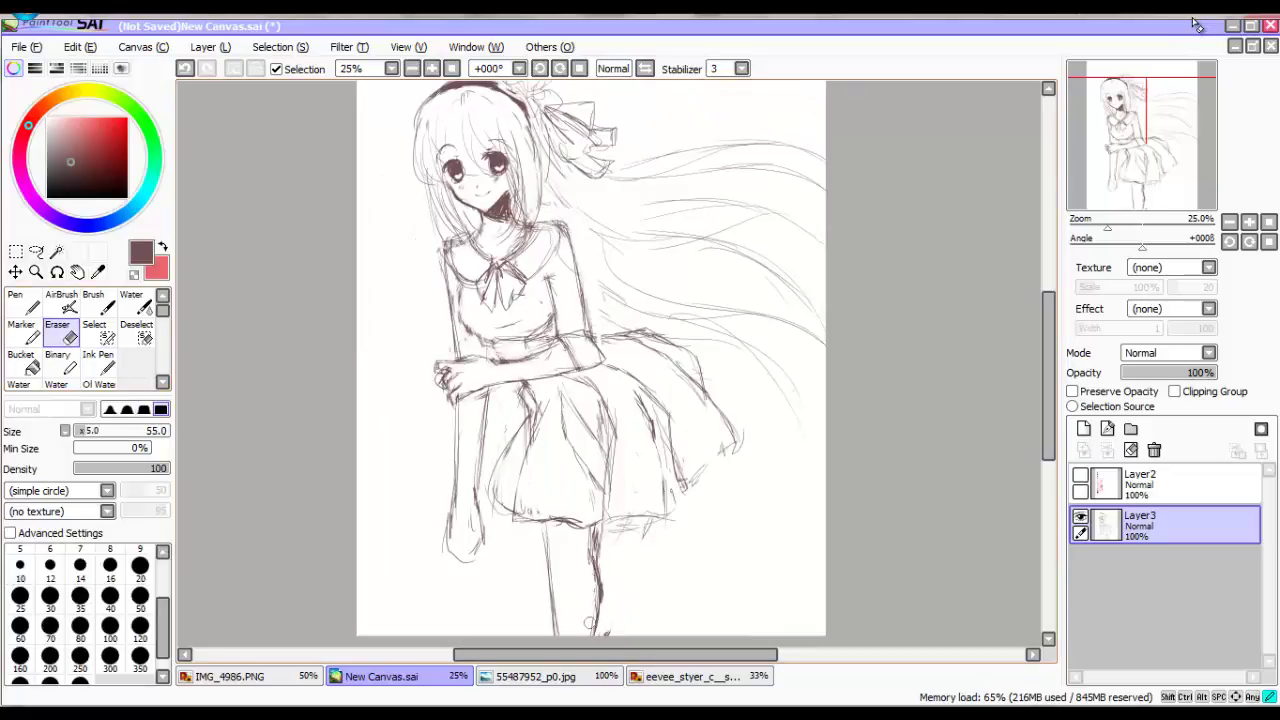
{"action": "key", "text": "n"}
{"action": "left_click_drag", "start_coordinate": [590, 530], "coordinate": [588, 576]}
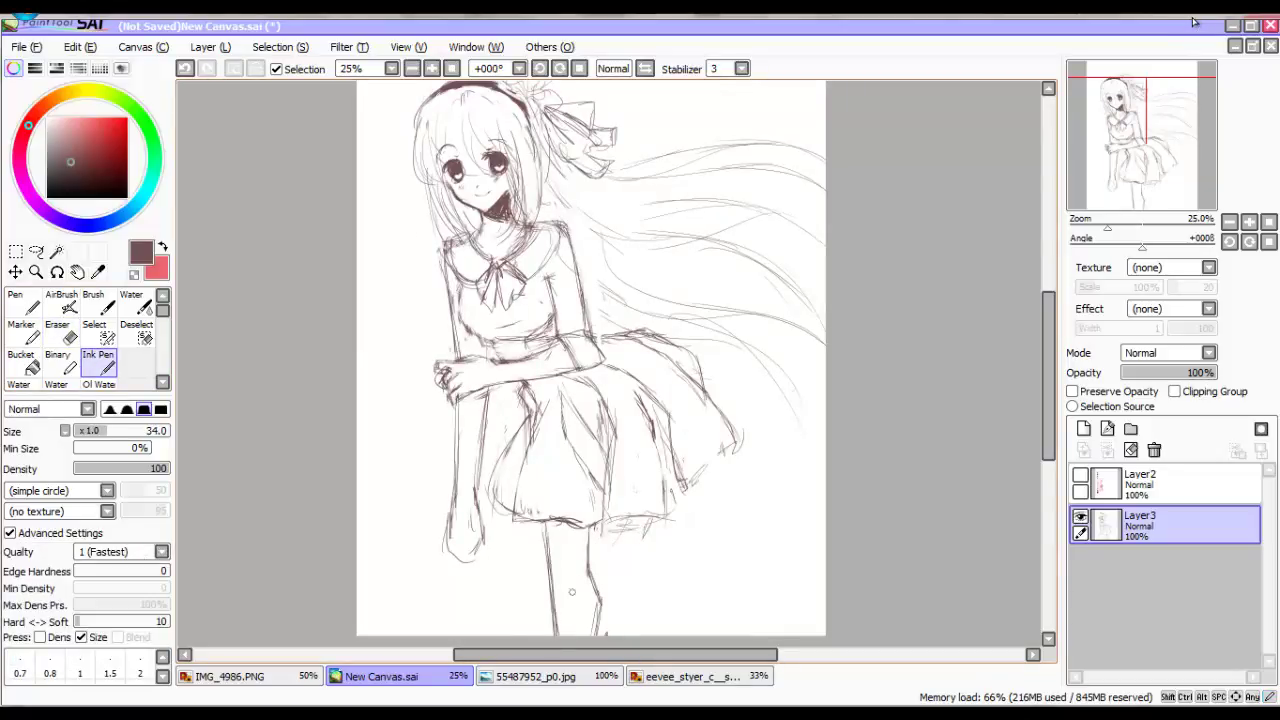
Redraw the rear leg, and select and move it to sit against the front leg beneath the hem.
{"action": "key", "text": "e"}
{"action": "left_click_drag", "start_coordinate": [620, 505], "coordinate": [625, 625]}
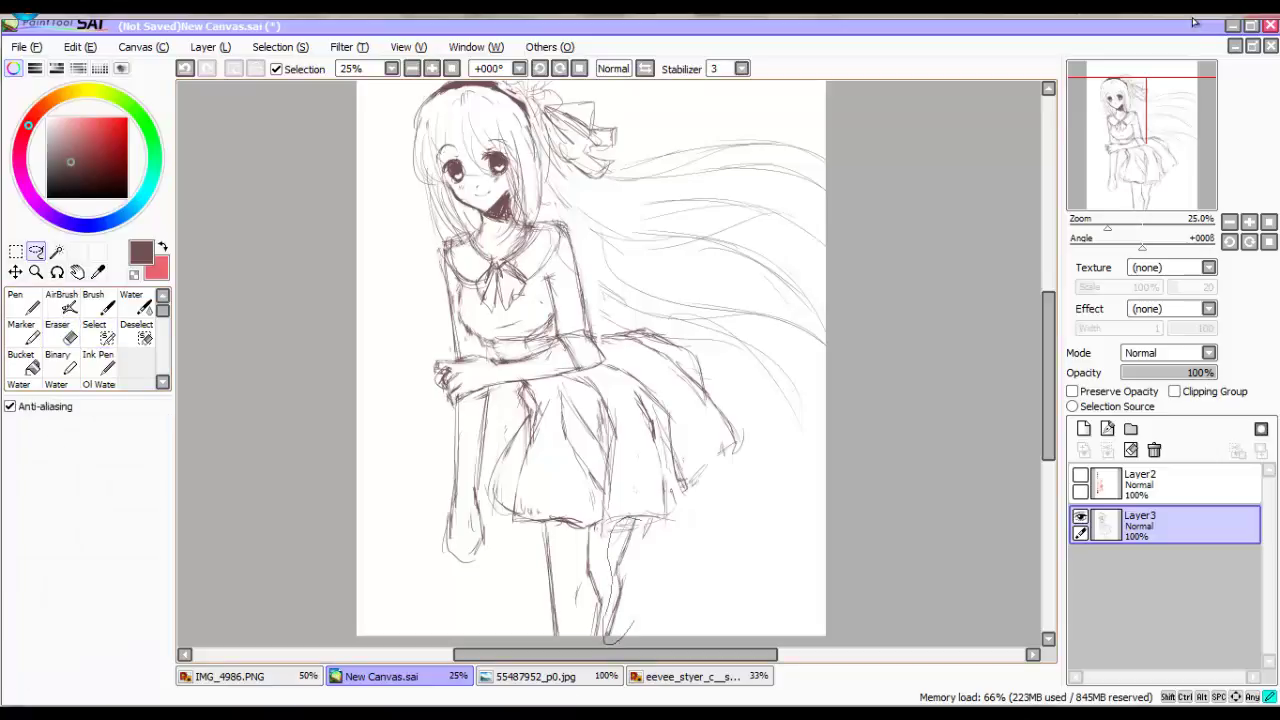
{"action": "left_click_drag", "start_coordinate": [630, 560], "coordinate": [636, 560]}
{"action": "key", "text": "alt+s"}
{"action": "key", "text": "d"}
{"action": "key", "text": "n"}
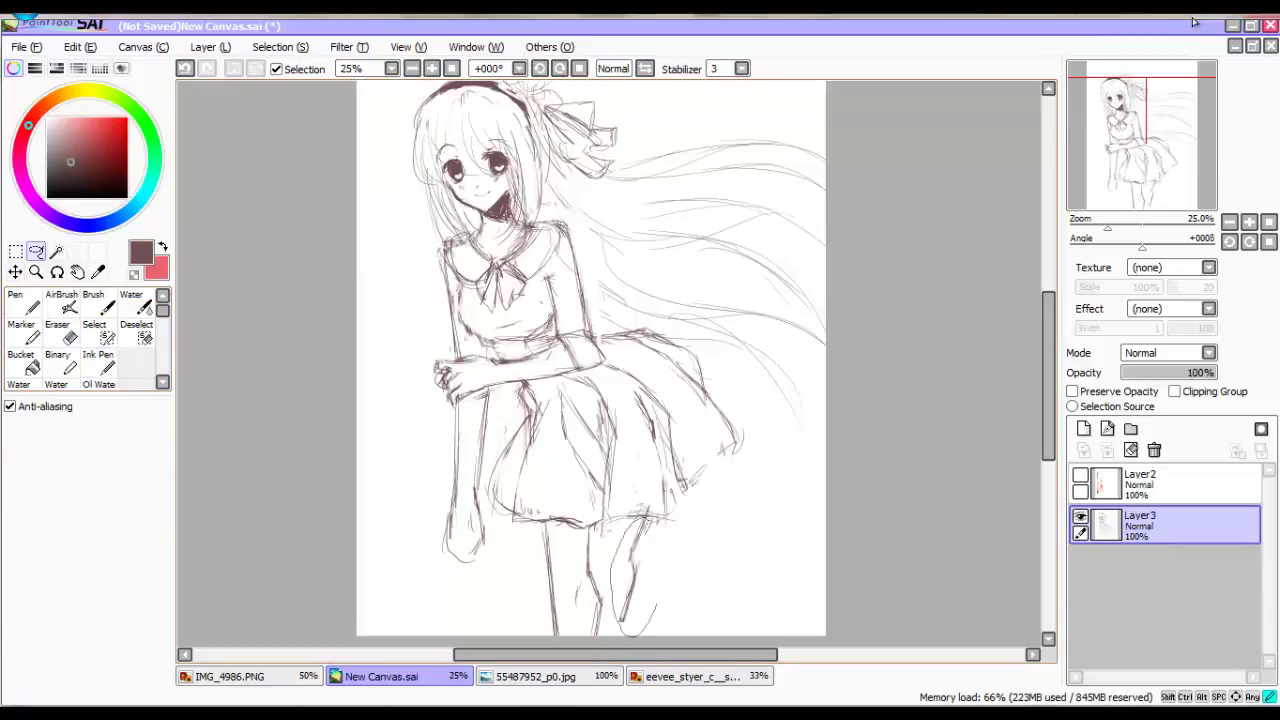
{"action": "key", "text": "ctrl"}
{"action": "key", "text": "n"}
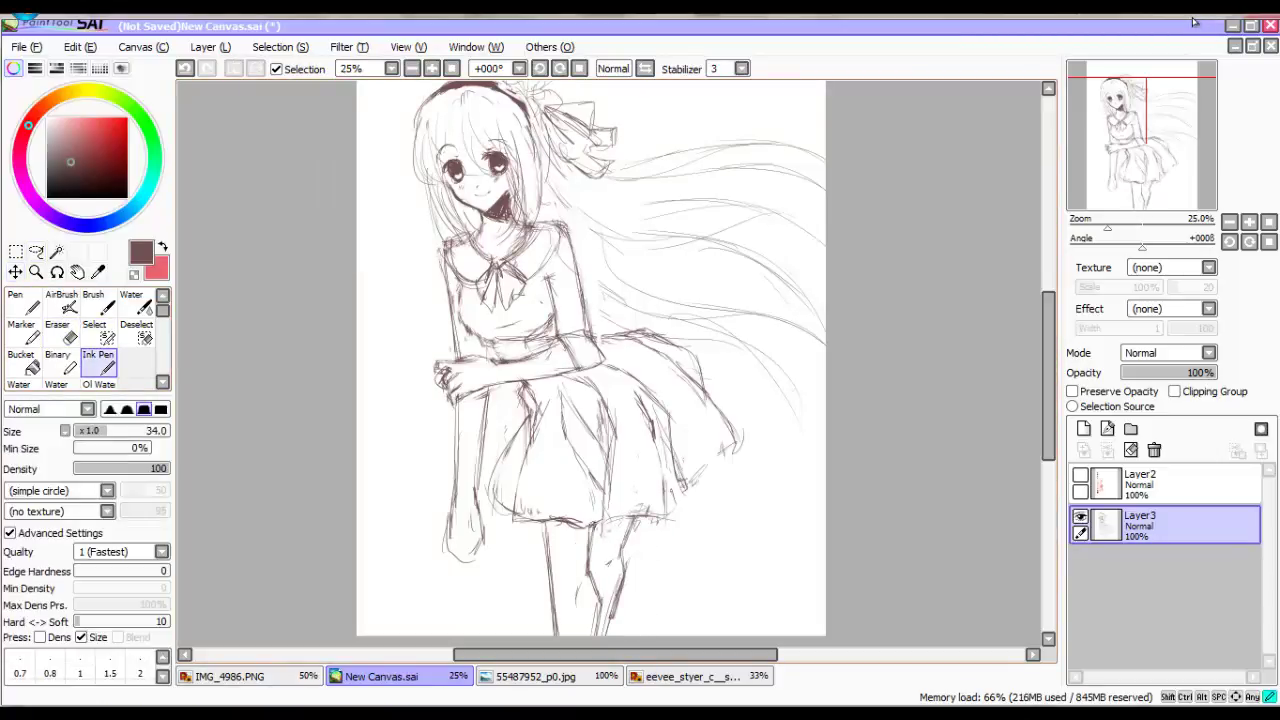
Erase the end of the lowered arm beside the skirt, and redraw its forearm and hand with spread fingers.
{"action": "key", "text": "e"}
{"action": "key", "text": "n"}
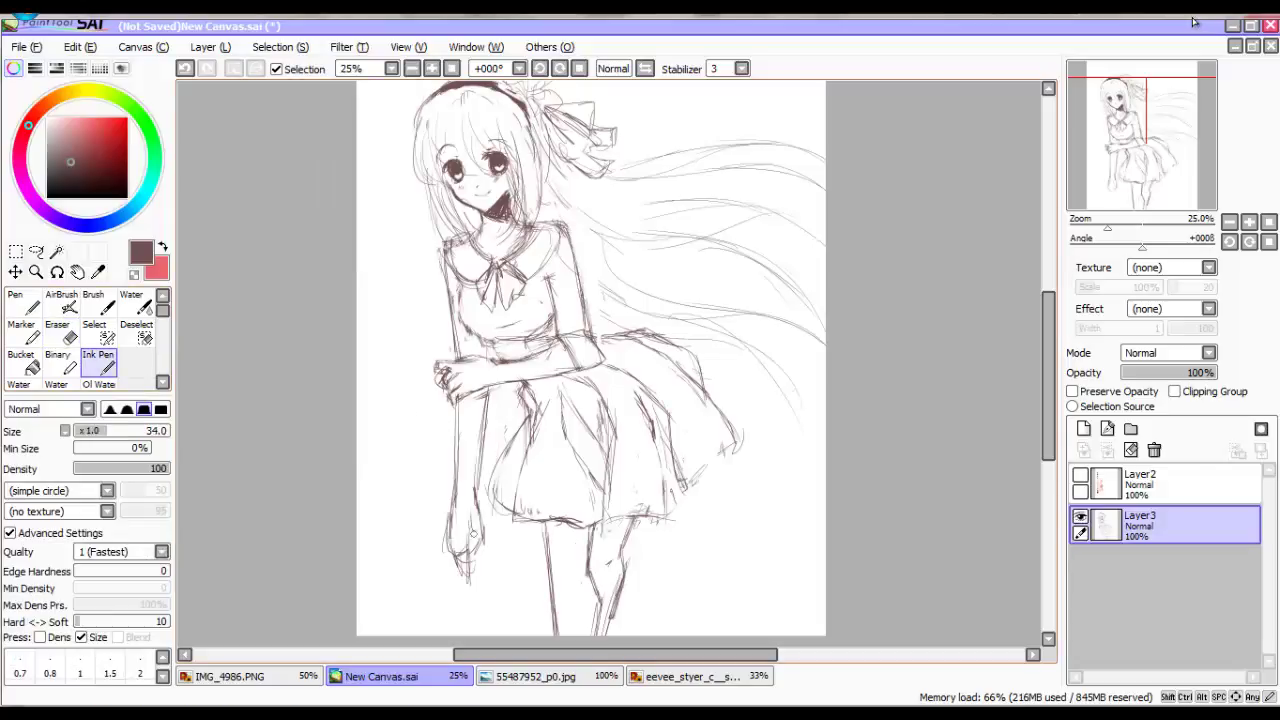
{"action": "key", "text": "e"}
{"action": "left_click_drag", "start_coordinate": [456, 496], "coordinate": [458, 582]}
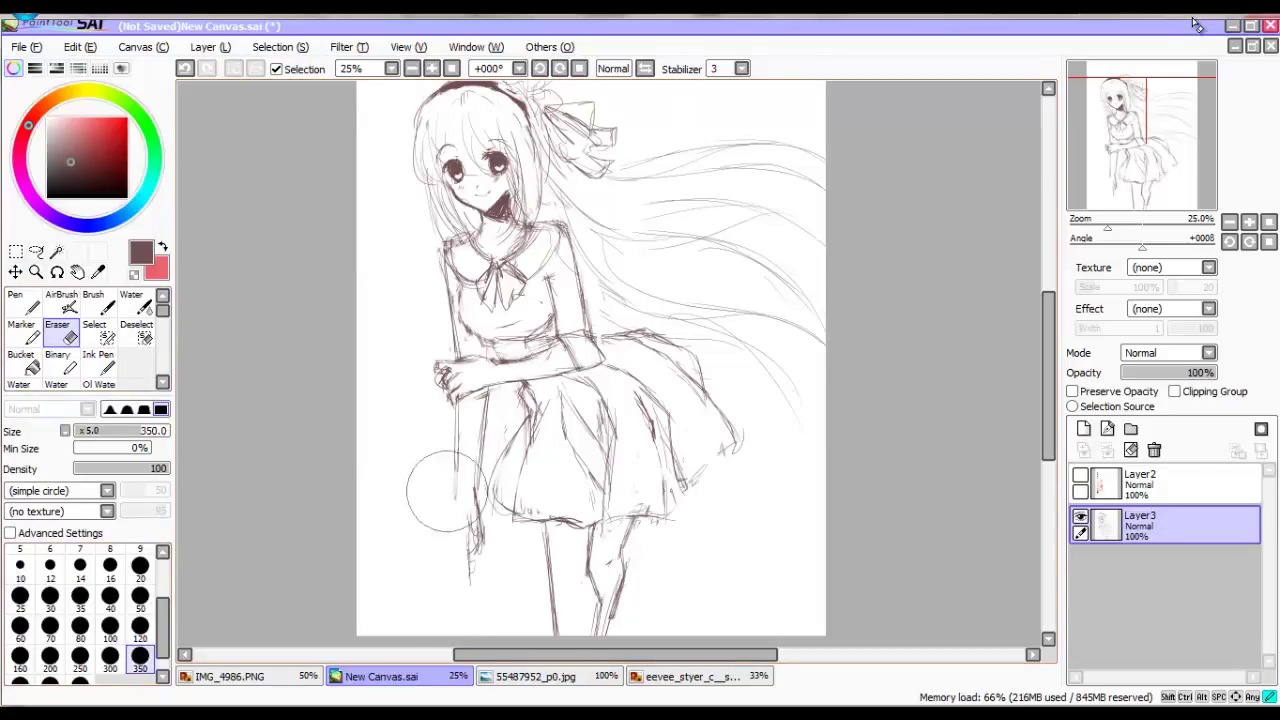
{"action": "key", "text": "n"}
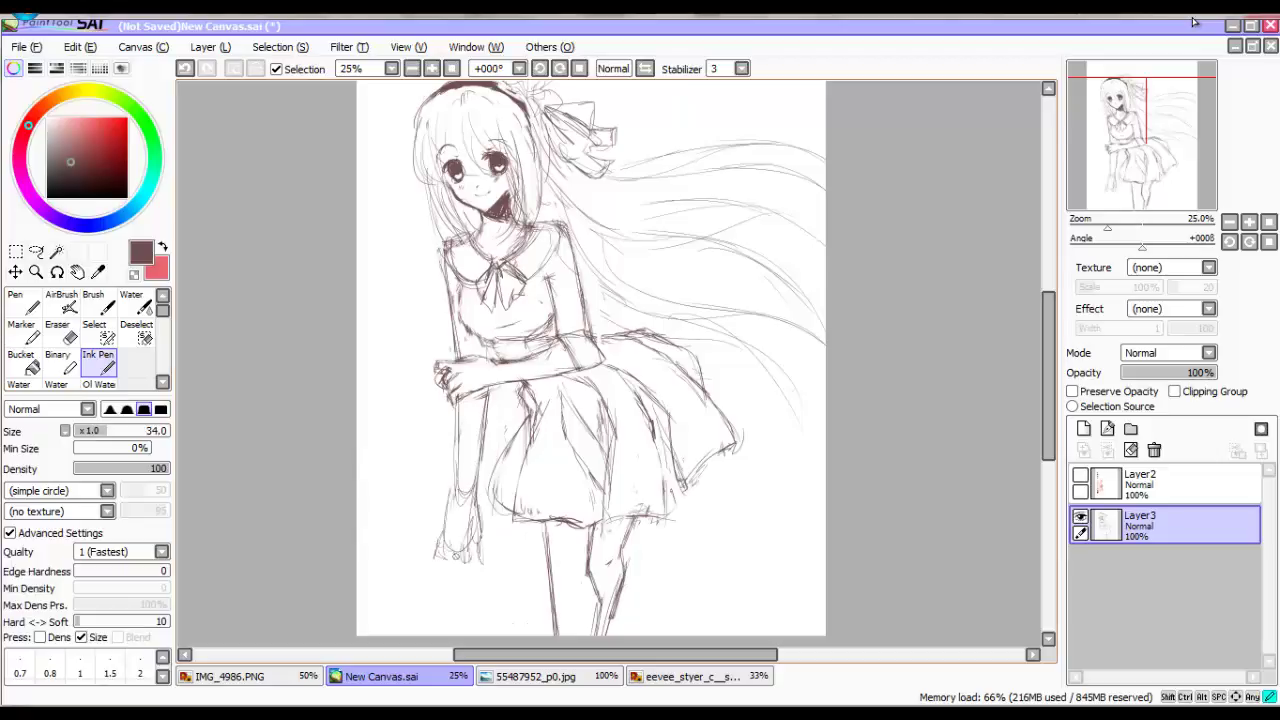
Add a scalloped frill along the skirt's hem in mirrored view, and erase and redraw the lowered forearm and hand.
{"action": "key", "text": "h"}
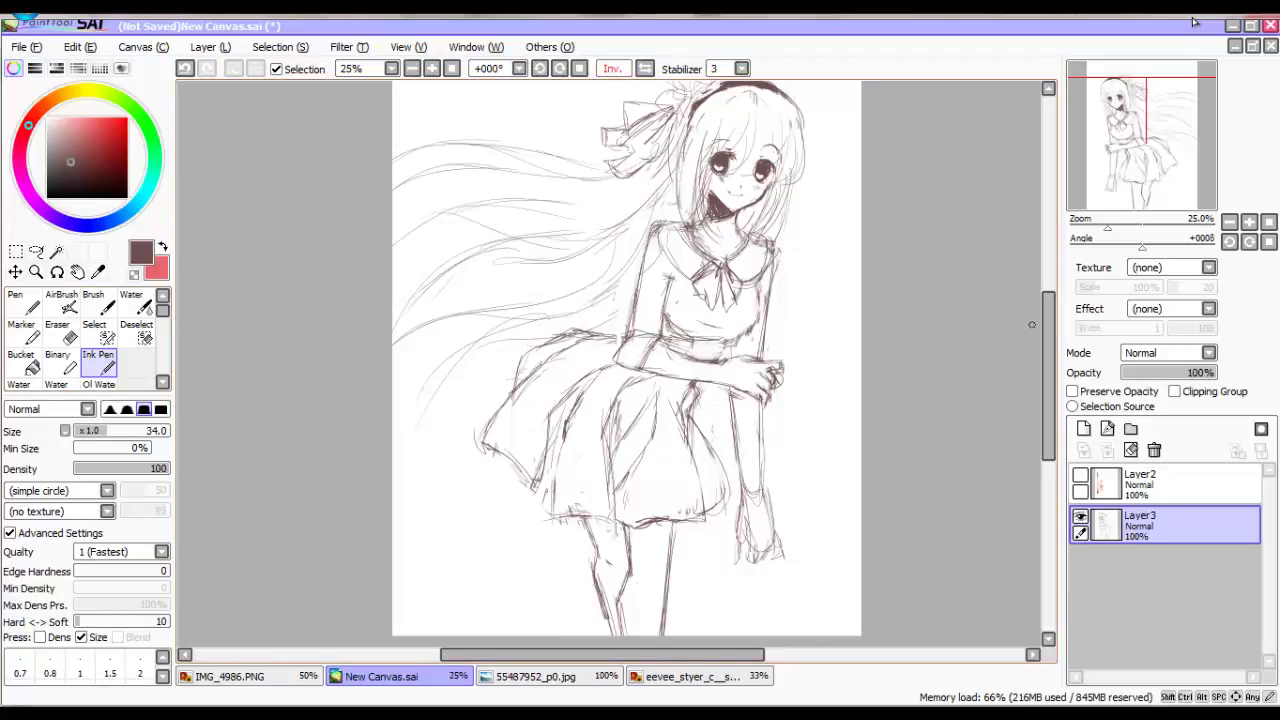
{"action": "scroll", "coordinate": [1003, 357], "scroll_direction": "up", "scroll_amount": 2}
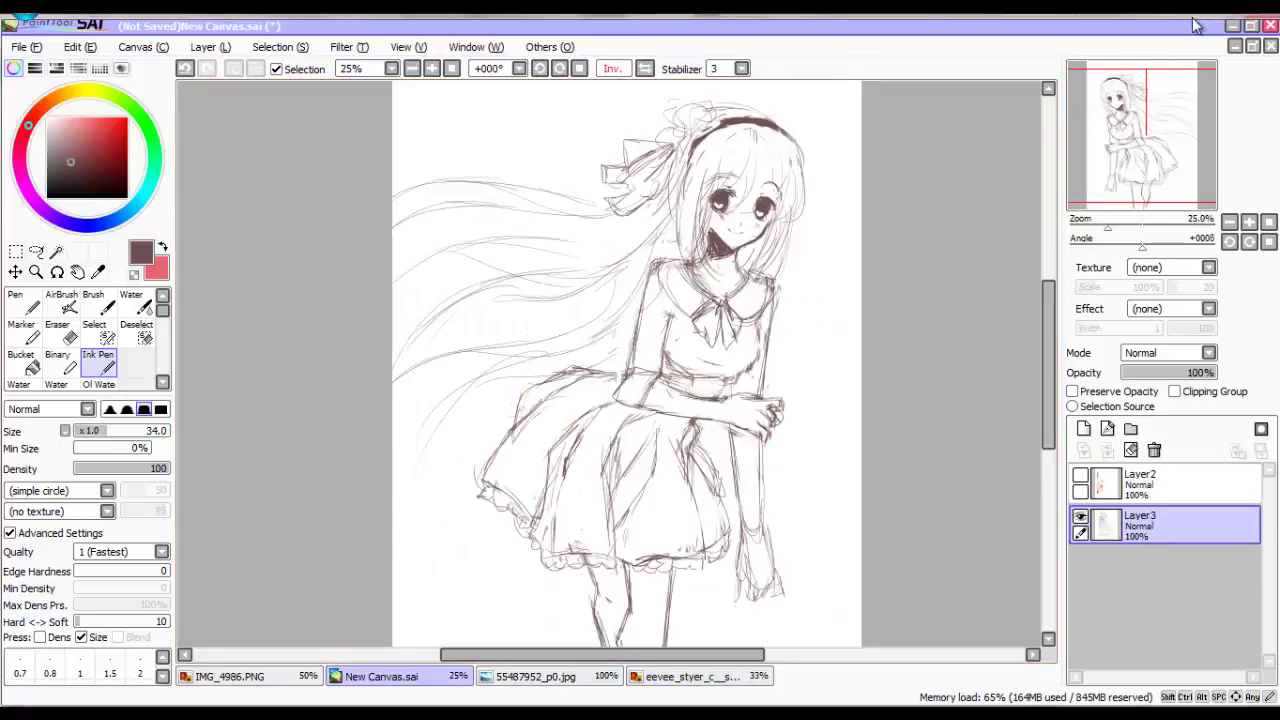
{"action": "key", "text": "e"}
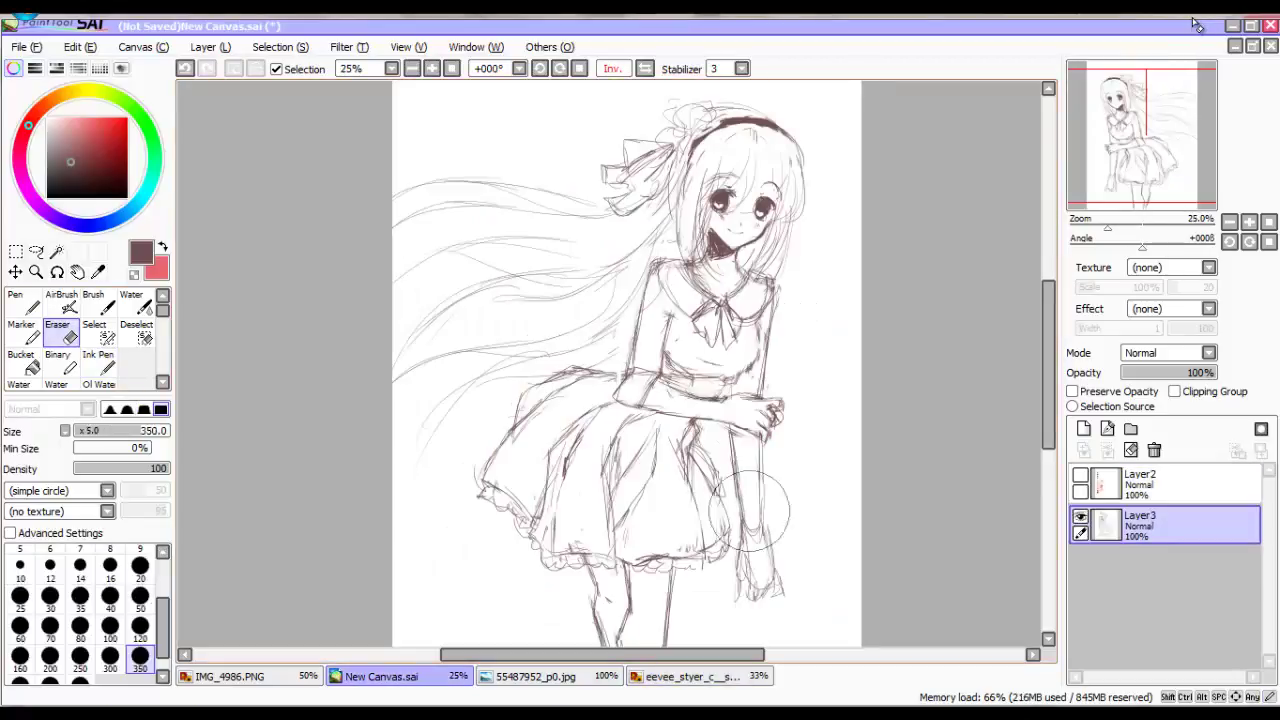
{"action": "left_click_drag", "start_coordinate": [780, 597], "coordinate": [745, 568]}
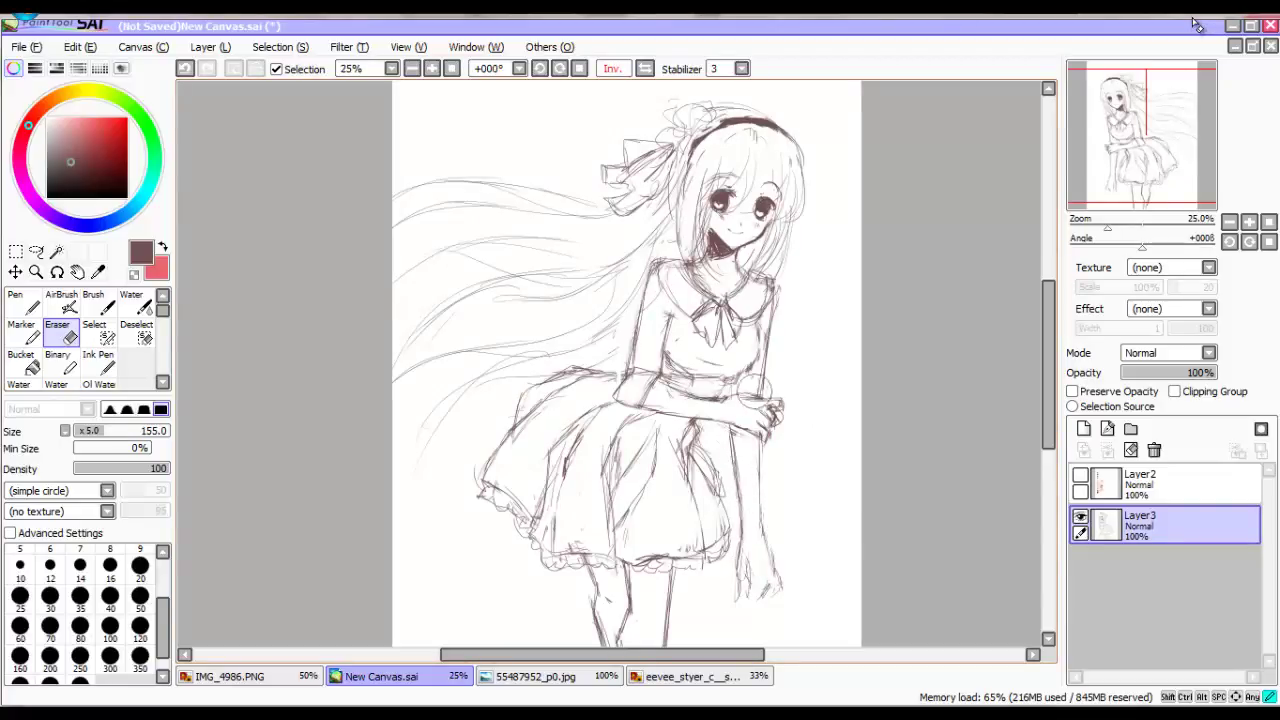
{"action": "key", "text": "e"}
{"action": "key", "text": "e"}
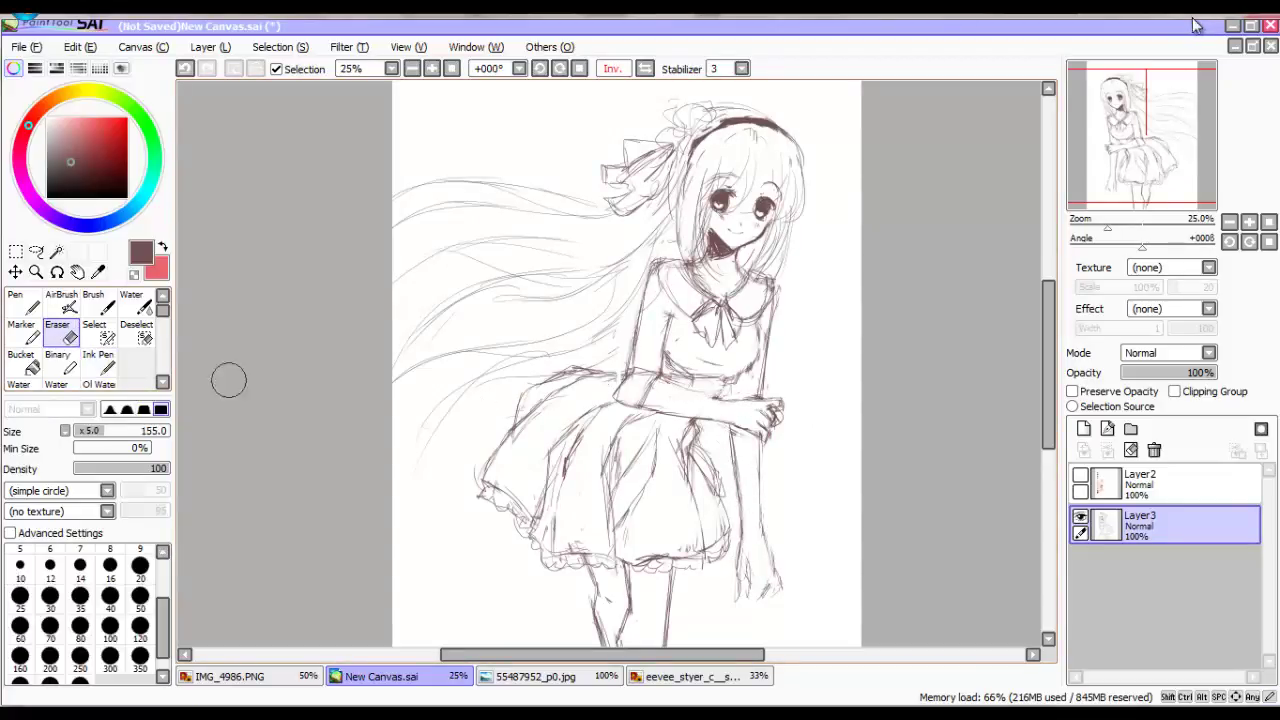
{"action": "key", "text": "e"}
{"action": "key", "text": "End"}
{"action": "key", "text": "ctrl+0"}
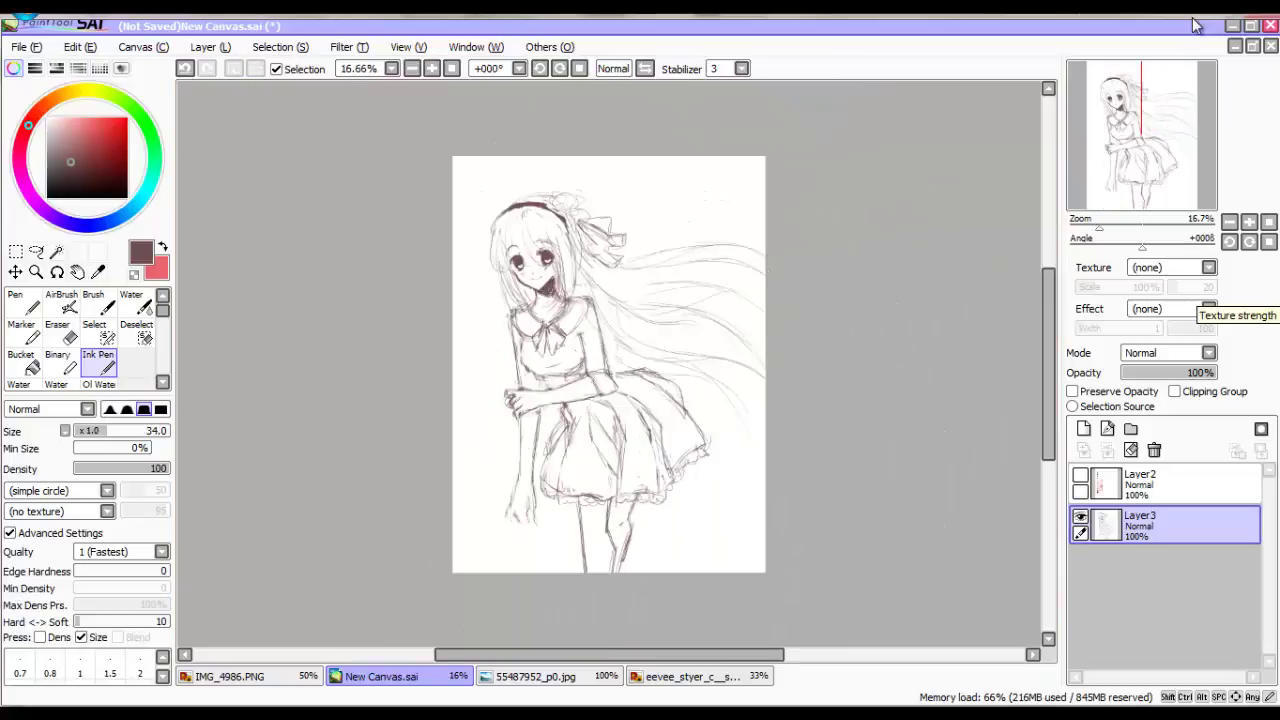
Add a layer above the sketch, try out overlapping strokes from the folded hand down over the skirt, and erase them.
{"action": "key", "text": "ctrl+shift+n"}
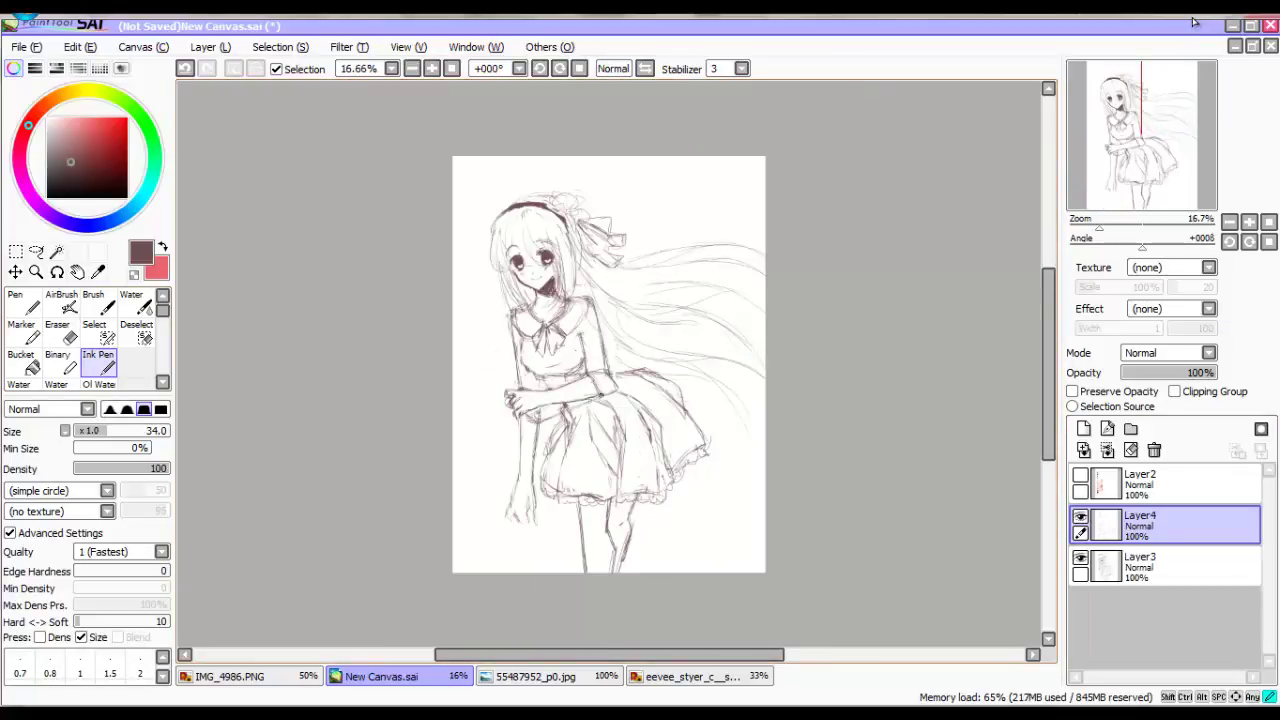
{"action": "key", "text": "e"}
{"action": "key", "text": "e"}
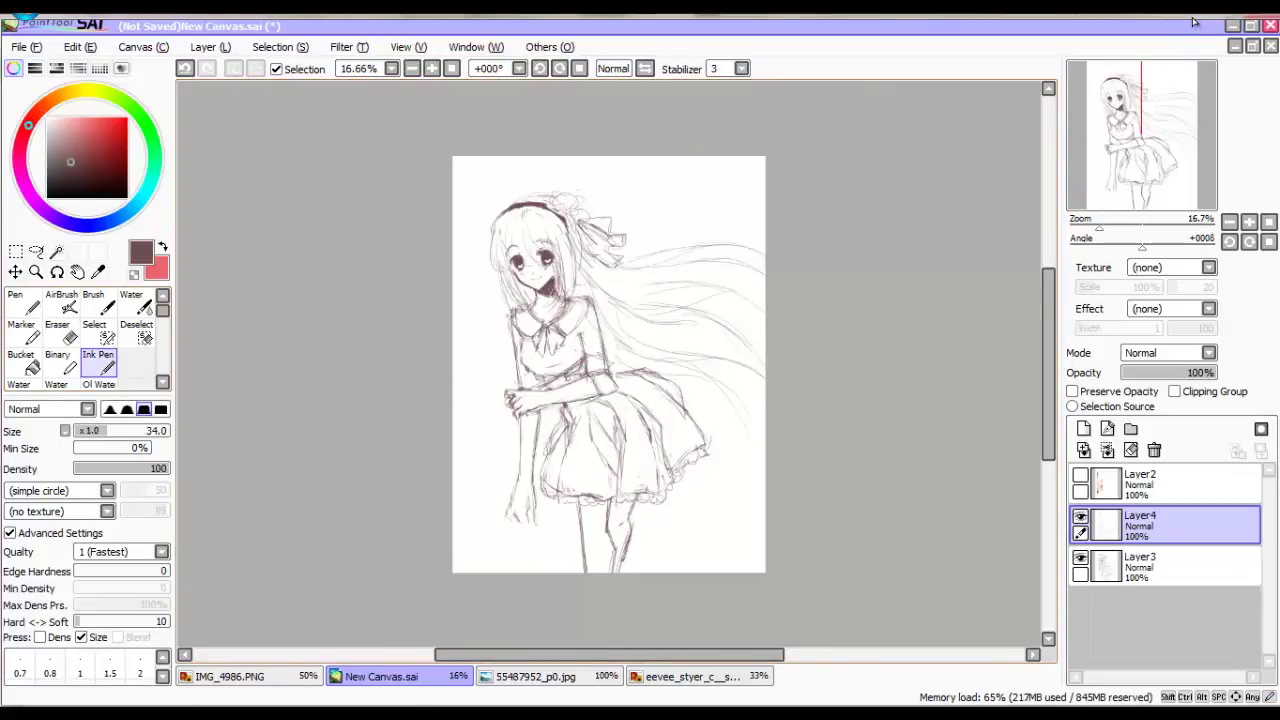
{"action": "key", "text": "e"}
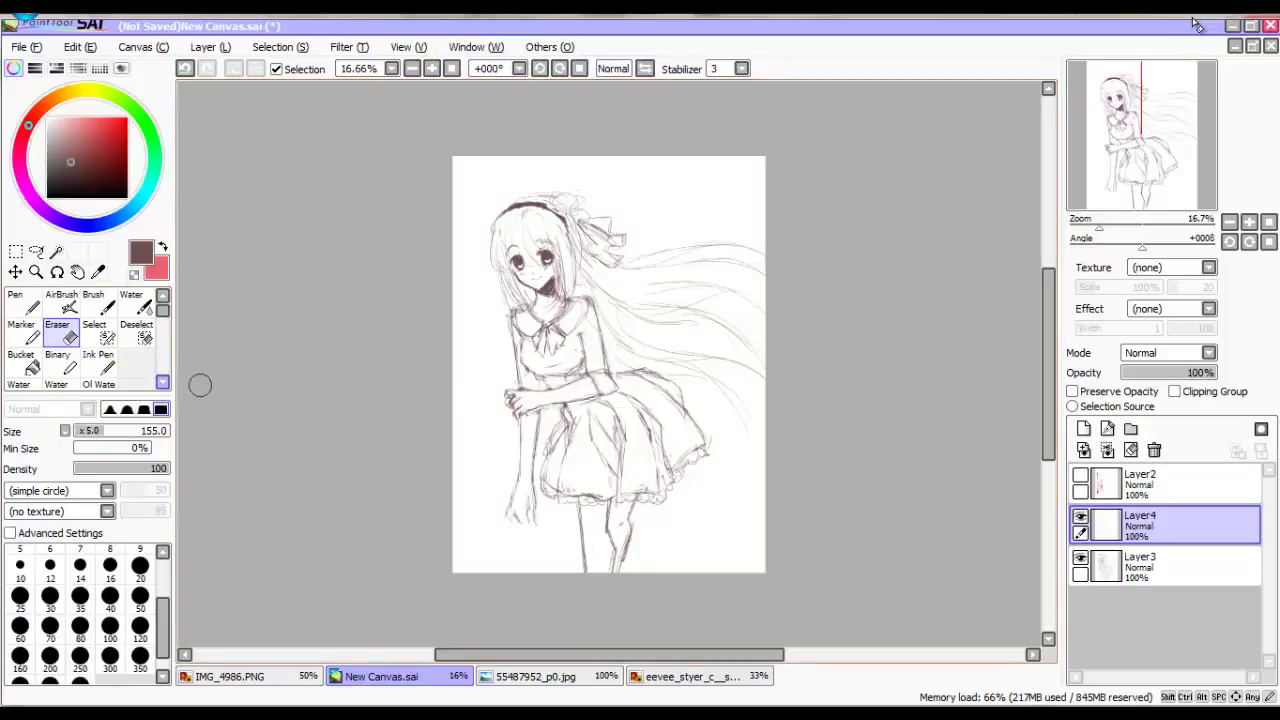
{"action": "key", "text": "e"}
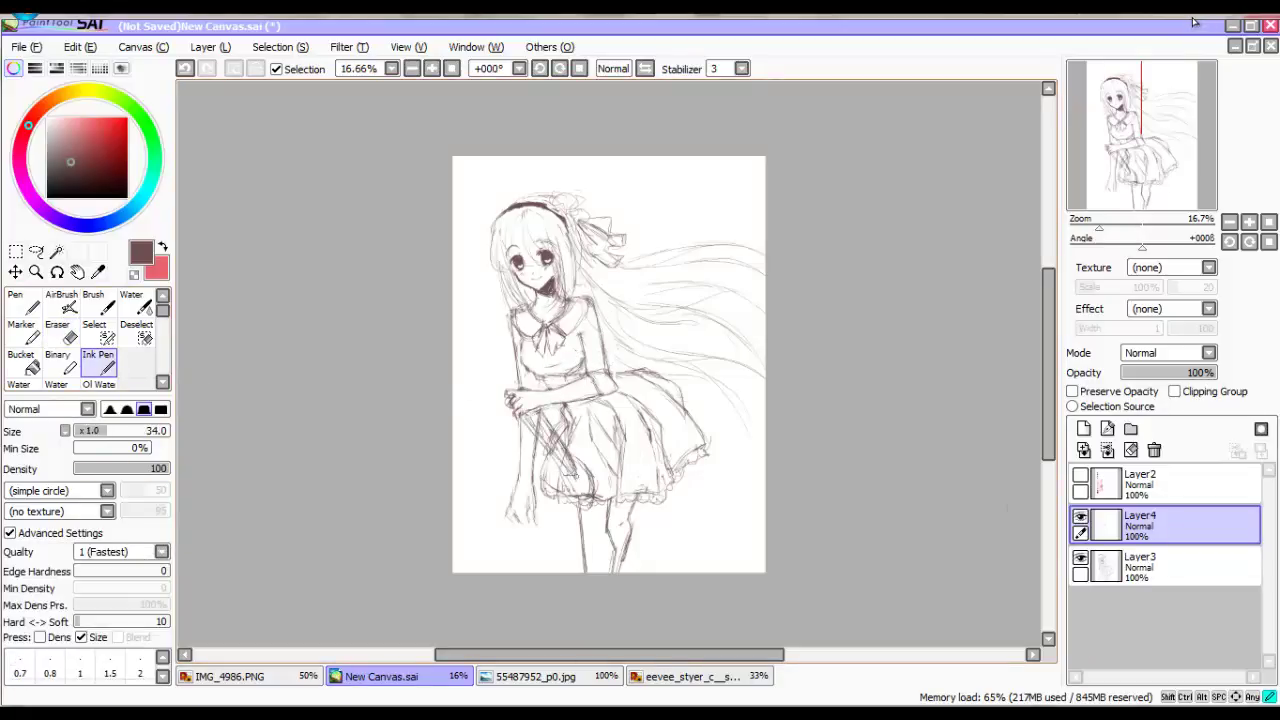
{"action": "key", "text": "h"}
{"action": "key", "text": "e"}
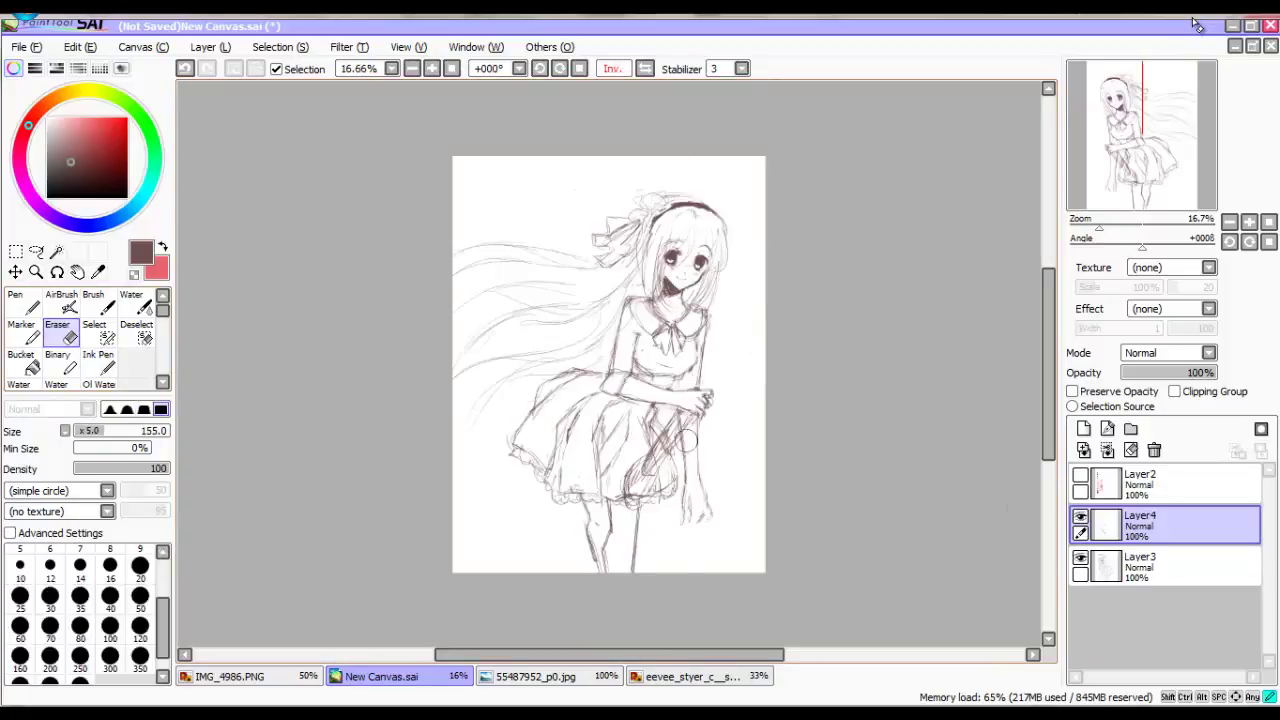
{"action": "key", "text": "ctrl+plus"}
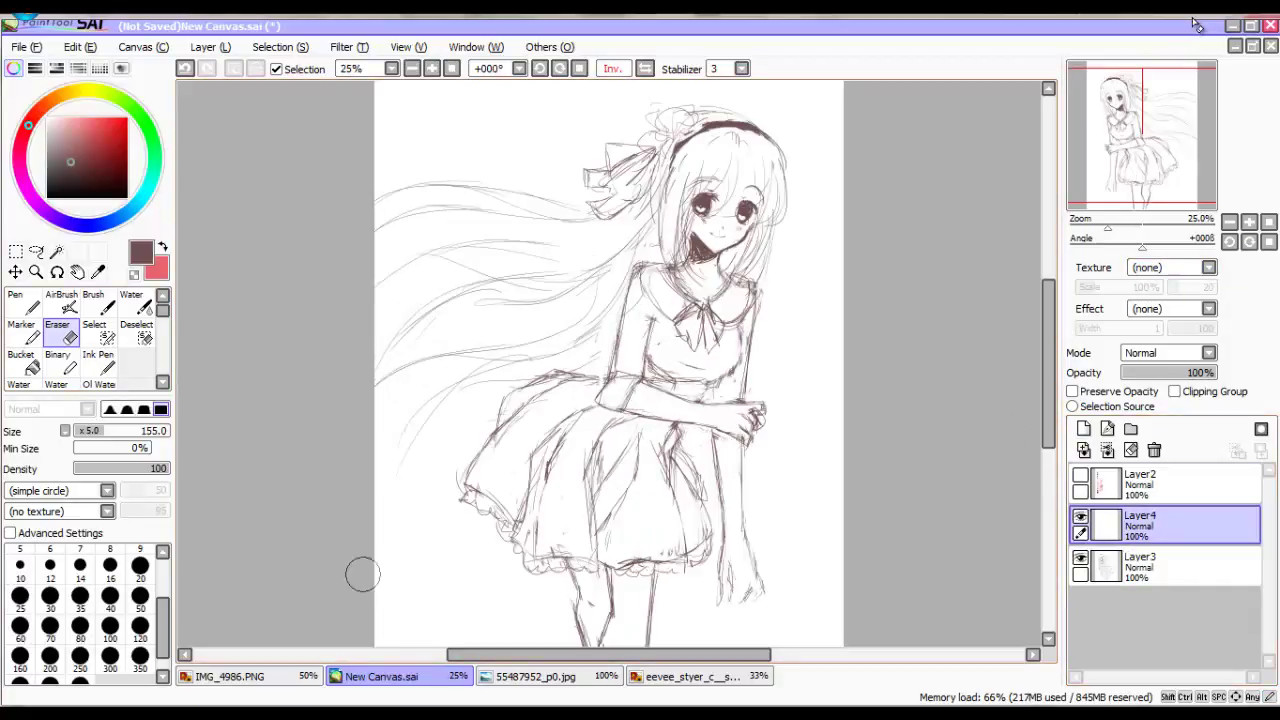
Sample the salmon-brown swatch from the palette layer, and move the empty Layer4 beneath the line sketch layer.
{"action": "left_click", "coordinate": [1165, 567]}
{"action": "key", "text": "n"}
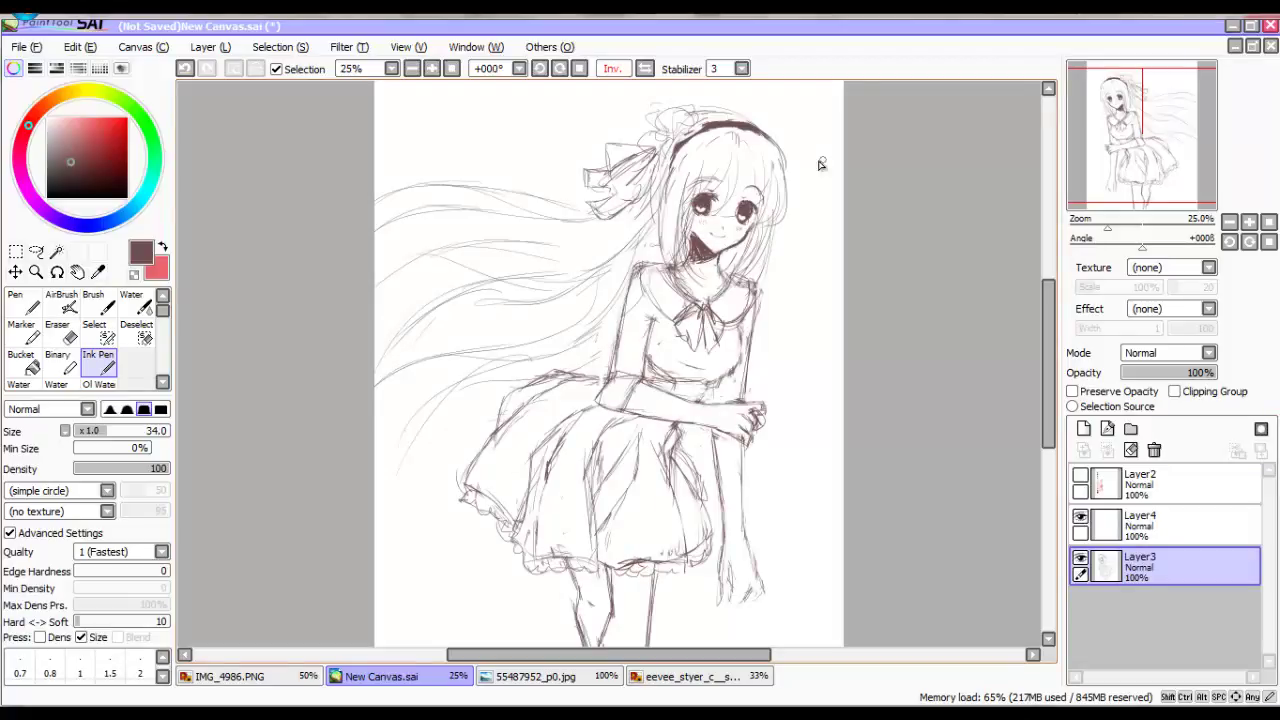
{"action": "left_click", "coordinate": [1080, 475]}
{"action": "left_click_drag", "start_coordinate": [771, 357], "coordinate": [486, 357]}
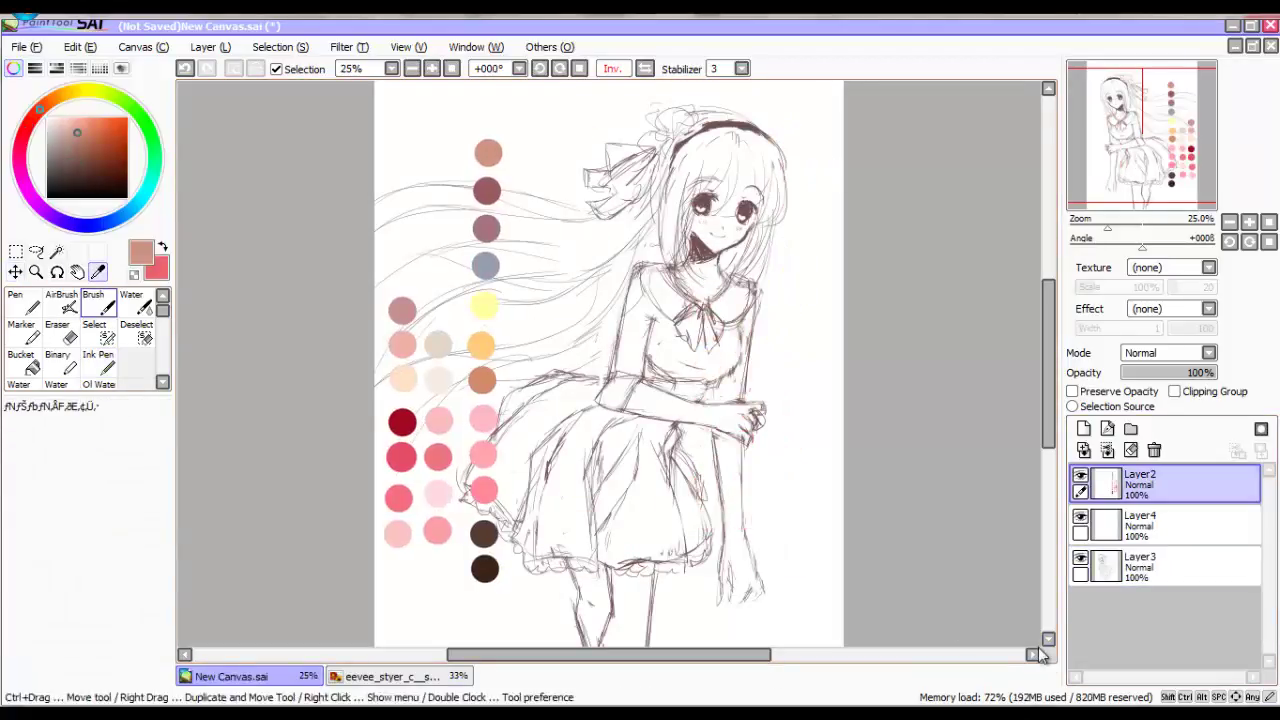
{"action": "left_click", "coordinate": [1080, 475]}
{"action": "left_click", "coordinate": [1165, 525]}
{"action": "key", "text": "b"}
{"action": "left_click_drag", "start_coordinate": [100, 430], "coordinate": [150, 430]}
{"action": "left_click_drag", "start_coordinate": [1165, 525], "coordinate": [1165, 570]}
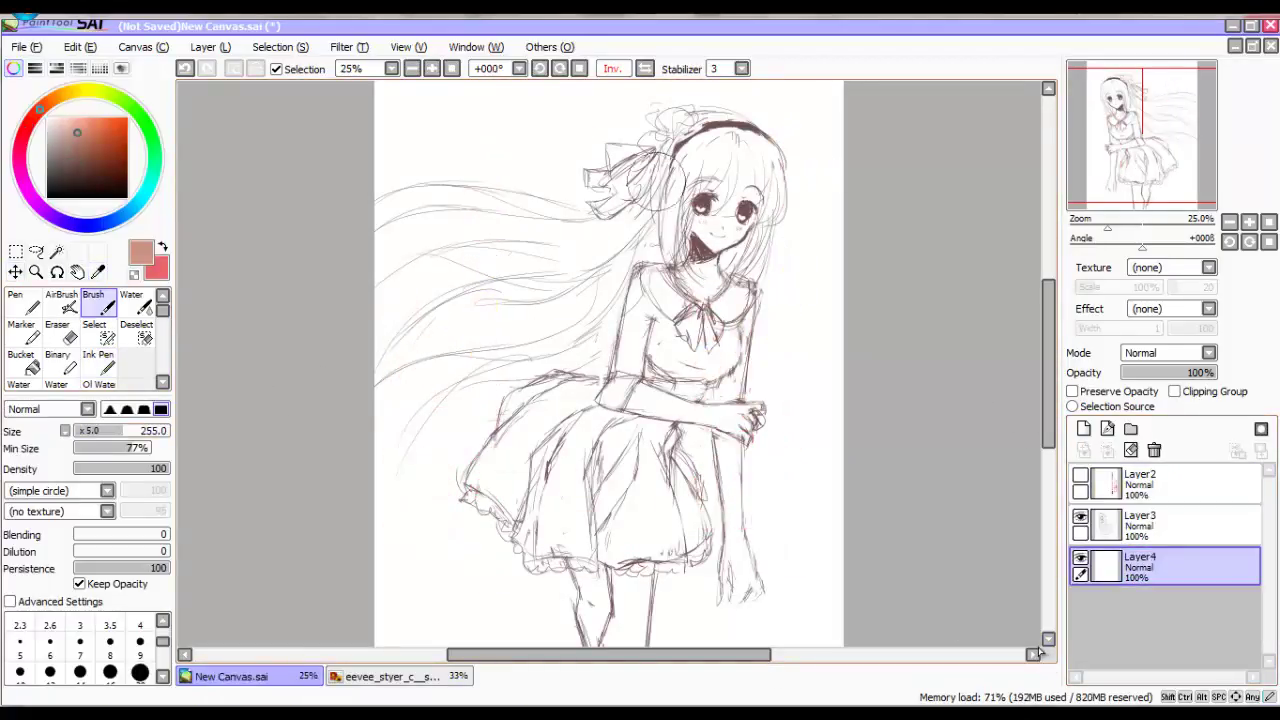
Paint flat salmon-brown over the hair on the head and the long flowing strands with the Brush.
{"action": "left_click_drag", "start_coordinate": [665, 180], "coordinate": [395, 295]}
{"action": "mouse_move", "coordinate": [605, 315]}
{"action": "left_mouse_down"}
{"action": "mouse_move", "coordinate": [673, 238]}
{"action": "mouse_move", "coordinate": [685, 143]}
{"action": "mouse_move", "coordinate": [679, 198]}
{"action": "mouse_move", "coordinate": [727, 150]}
{"action": "mouse_move", "coordinate": [769, 177]}
{"action": "mouse_move", "coordinate": [748, 255]}
{"action": "mouse_move", "coordinate": [765, 150]}
{"action": "left_mouse_up"}
{"action": "left_click_drag", "start_coordinate": [380, 205], "coordinate": [584, 212]}
{"action": "left_click_drag", "start_coordinate": [470, 265], "coordinate": [380, 370]}
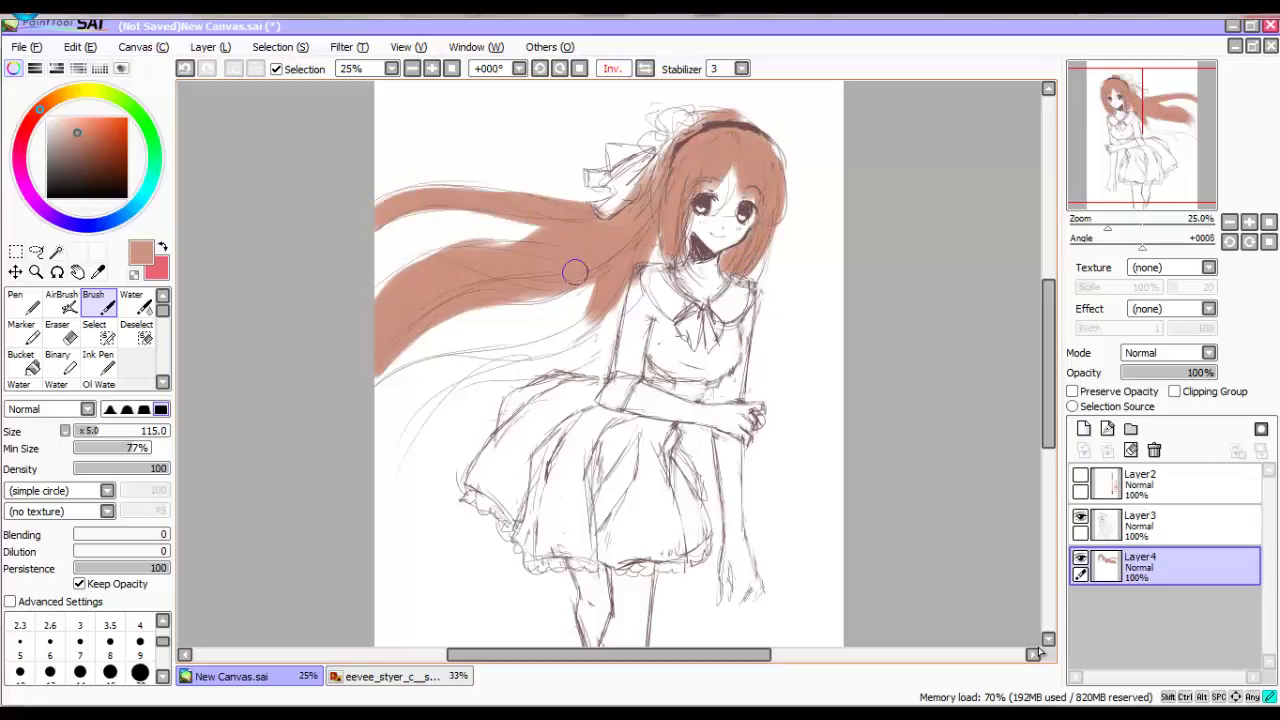
{"action": "mouse_move", "coordinate": [576, 273]}
{"action": "left_mouse_down"}
{"action": "mouse_move", "coordinate": [398, 428]}
{"action": "mouse_move", "coordinate": [607, 309]}
{"action": "mouse_move", "coordinate": [652, 242]}
{"action": "mouse_move", "coordinate": [562, 241]}
{"action": "mouse_move", "coordinate": [572, 274]}
{"action": "mouse_move", "coordinate": [440, 262]}
{"action": "left_mouse_up"}
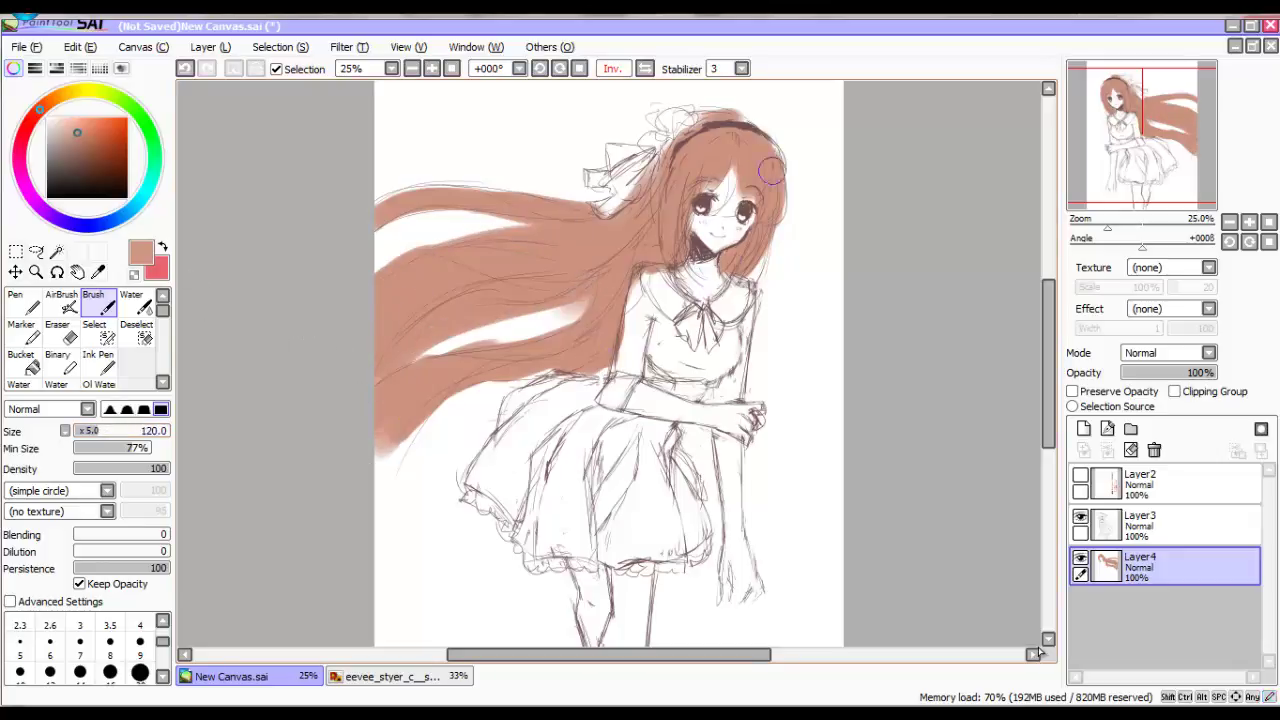
Preserve the hair layer's opacity, and shade the flowing strands with the dark reddish-brown swatch using the Marker.
{"action": "left_click", "coordinate": [1080, 474]}
{"action": "left_click", "coordinate": [1072, 391]}
{"action": "left_click", "coordinate": [486, 190], "text": "alt"}
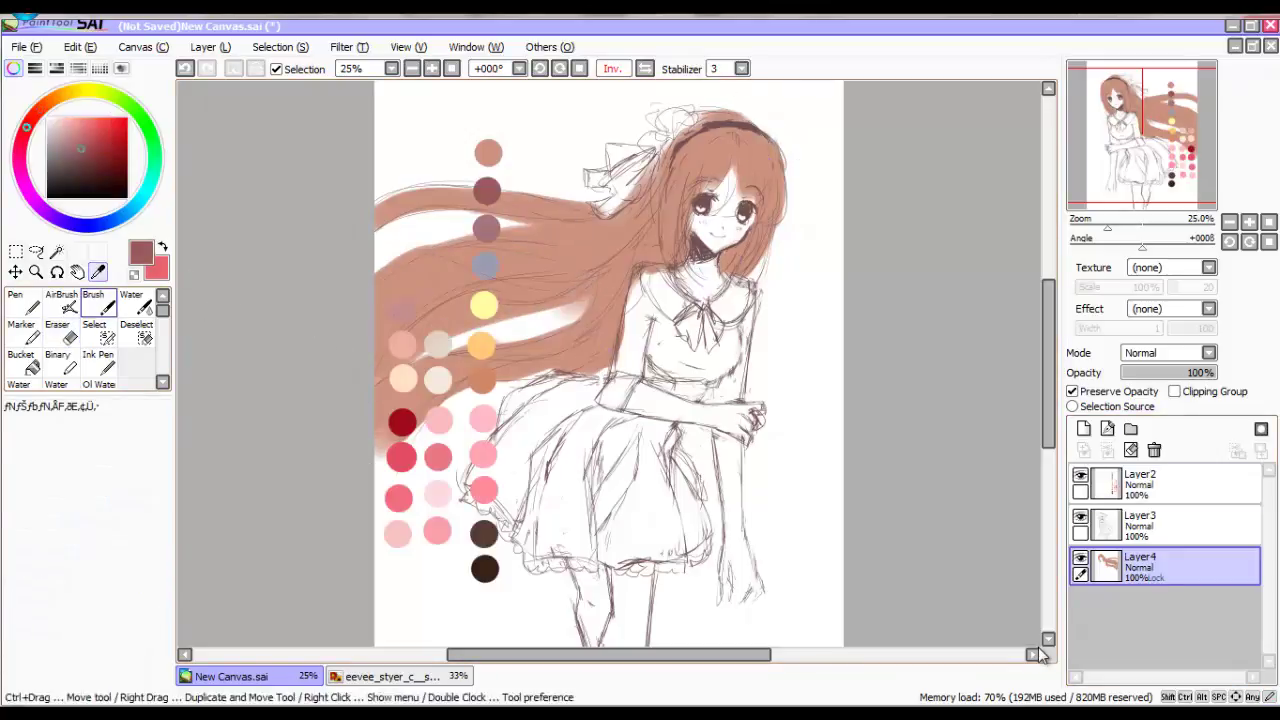
{"action": "left_click", "coordinate": [1080, 474]}
{"action": "left_click", "coordinate": [22, 330]}
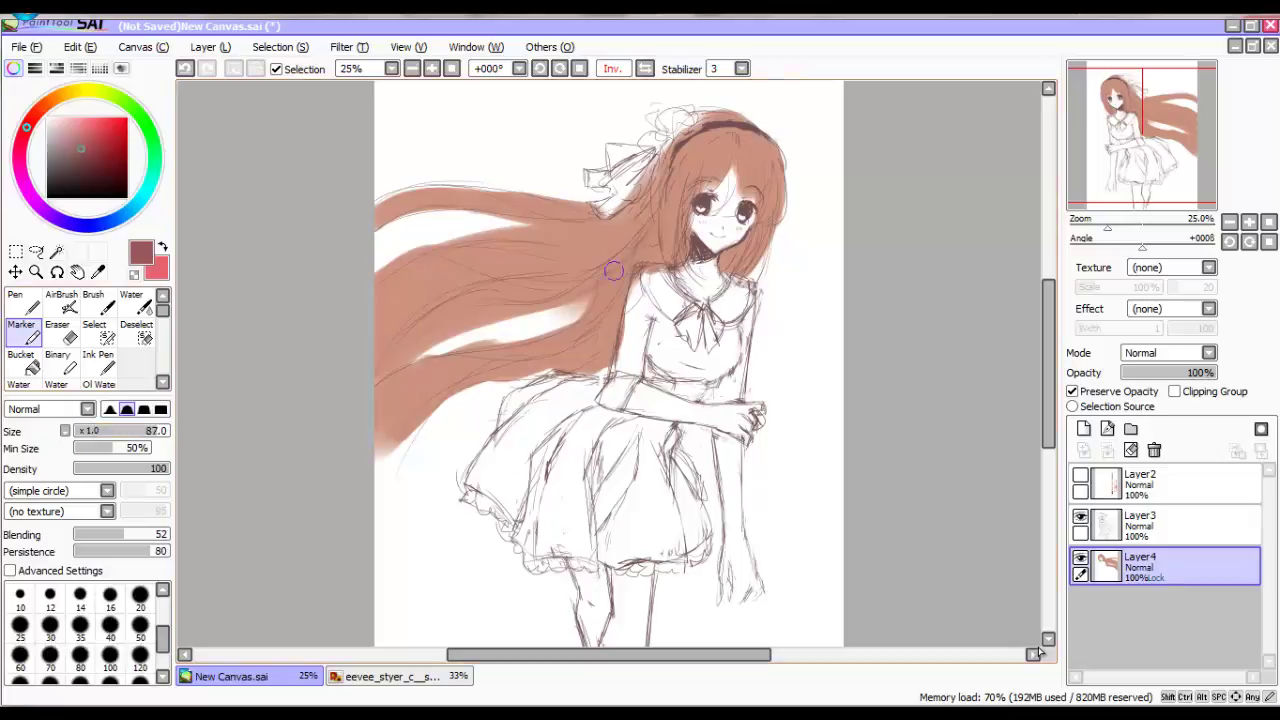
{"action": "mouse_move", "coordinate": [613, 270]}
{"action": "left_mouse_down"}
{"action": "mouse_move", "coordinate": [634, 287]}
{"action": "mouse_move", "coordinate": [380, 380]}
{"action": "left_mouse_up"}
{"action": "left_click_drag", "start_coordinate": [620, 305], "coordinate": [378, 430]}
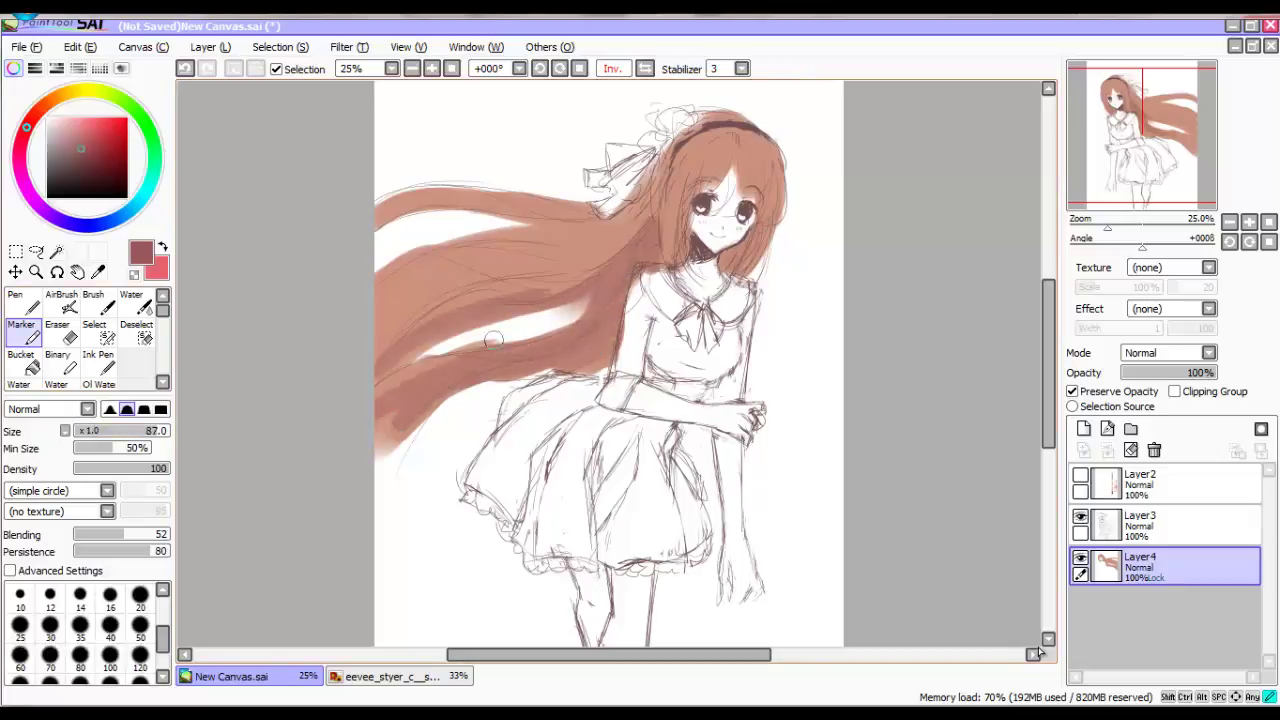
{"action": "left_click_drag", "start_coordinate": [500, 335], "coordinate": [375, 470]}
{"action": "left_click_drag", "start_coordinate": [605, 215], "coordinate": [380, 280]}
{"action": "mouse_move", "coordinate": [525, 255]}
{"action": "left_mouse_down"}
{"action": "mouse_move", "coordinate": [366, 371]}
{"action": "mouse_move", "coordinate": [391, 229]}
{"action": "left_mouse_up"}
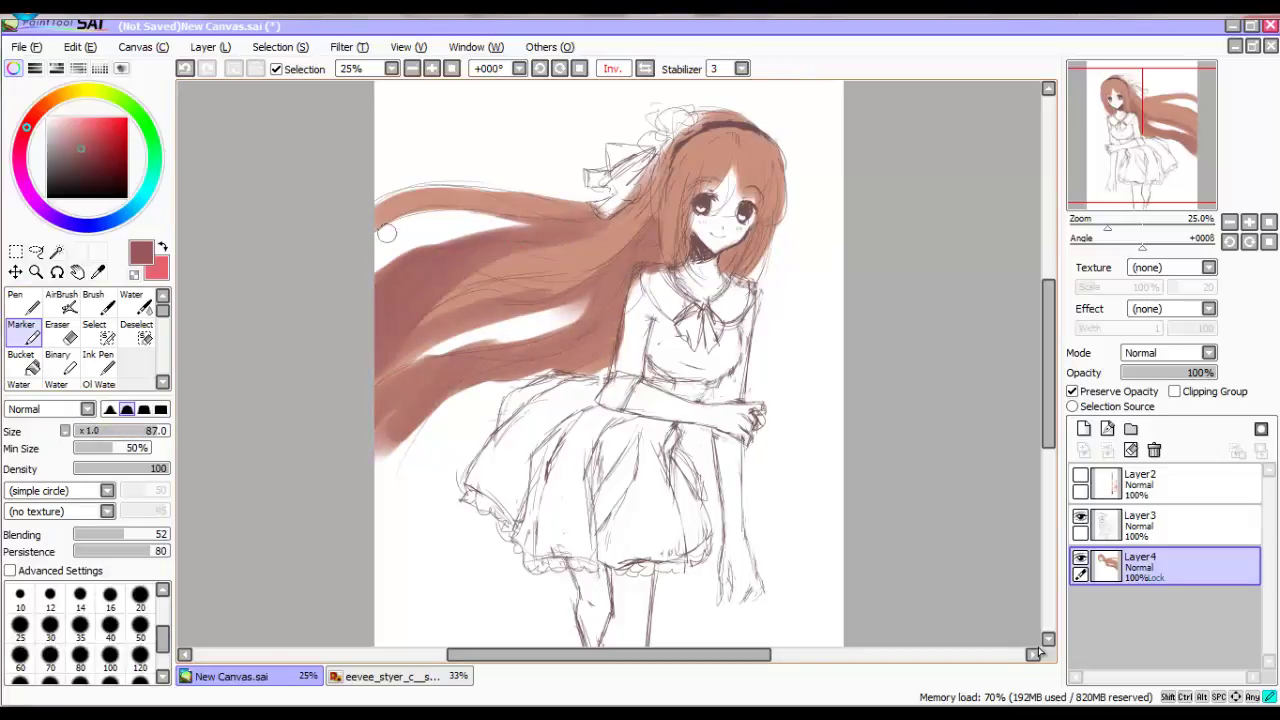
{"action": "left_click_drag", "start_coordinate": [535, 210], "coordinate": [378, 238]}
{"action": "left_click_drag", "start_coordinate": [620, 295], "coordinate": [550, 365]}
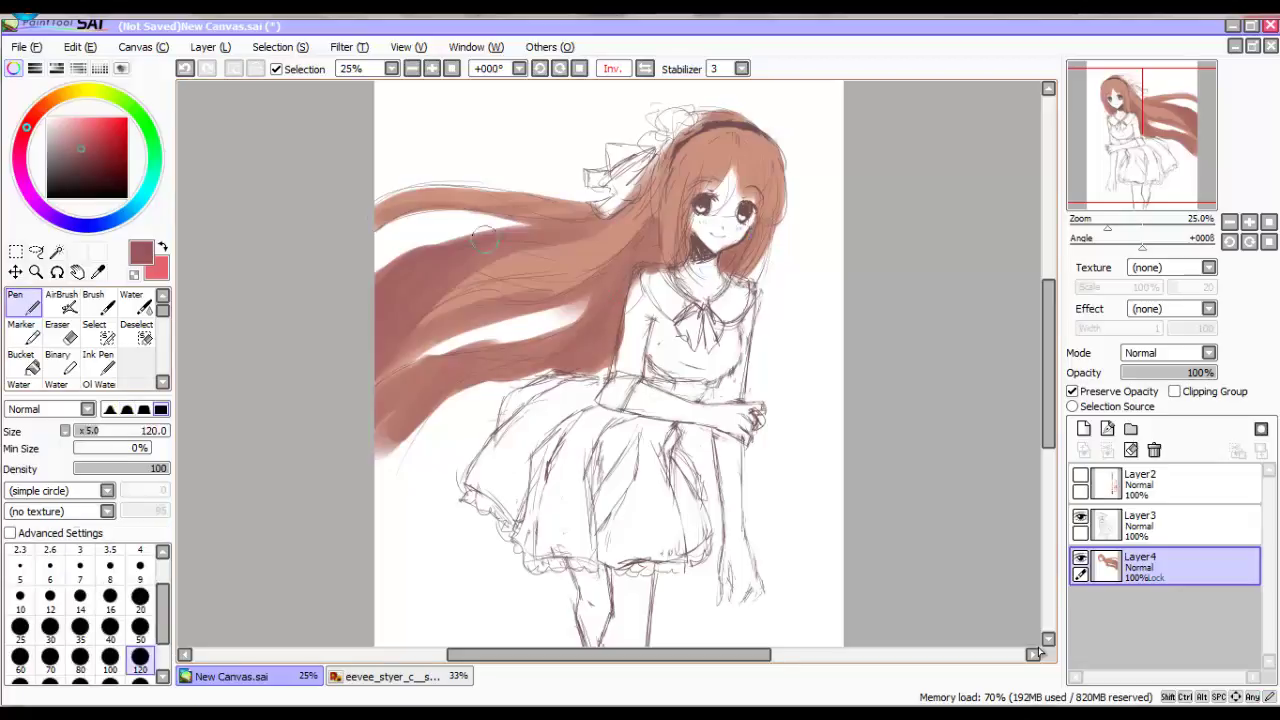
Deepen the dark reddish-brown shadows behind the neck and along the lower hair strands with the Pen.
{"action": "key", "text": "n"}
{"action": "left_click_drag", "start_coordinate": [640, 245], "coordinate": [560, 310]}
{"action": "left_click_drag", "start_coordinate": [660, 225], "coordinate": [580, 378]}
{"action": "left_click_drag", "start_coordinate": [600, 300], "coordinate": [400, 370]}
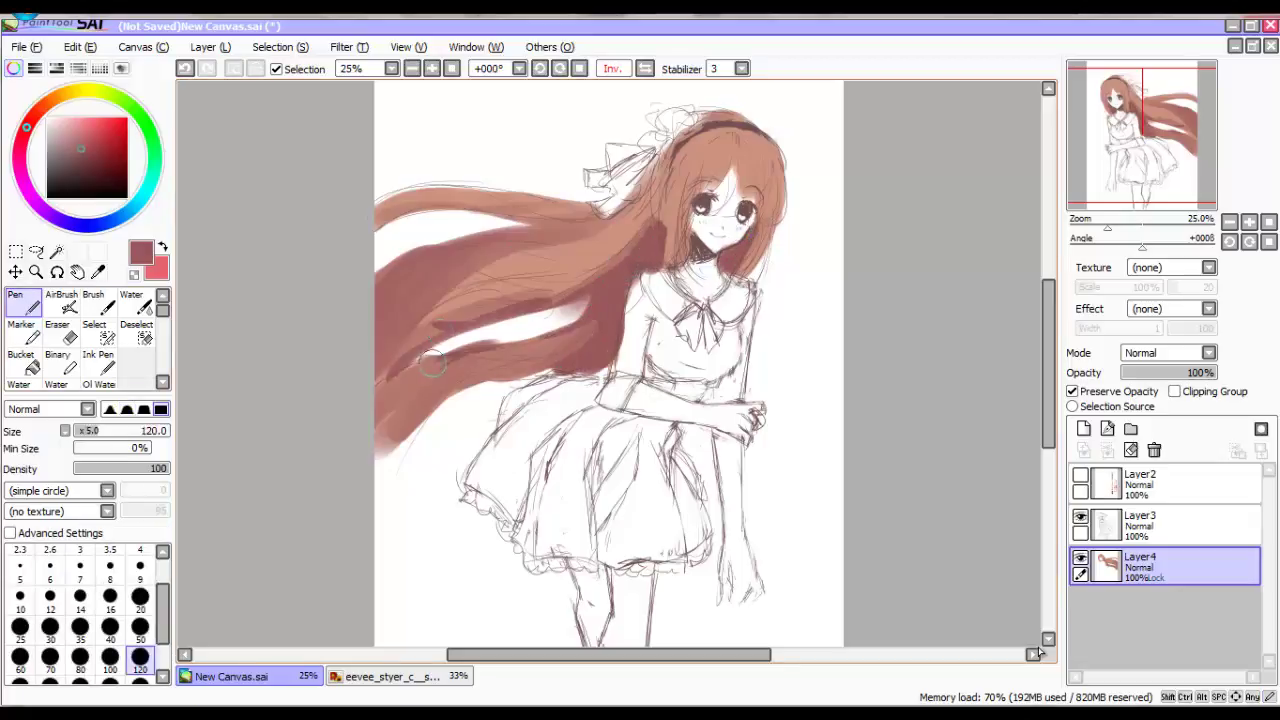
{"action": "left_click_drag", "start_coordinate": [480, 230], "coordinate": [380, 390]}
{"action": "key", "text": "c"}
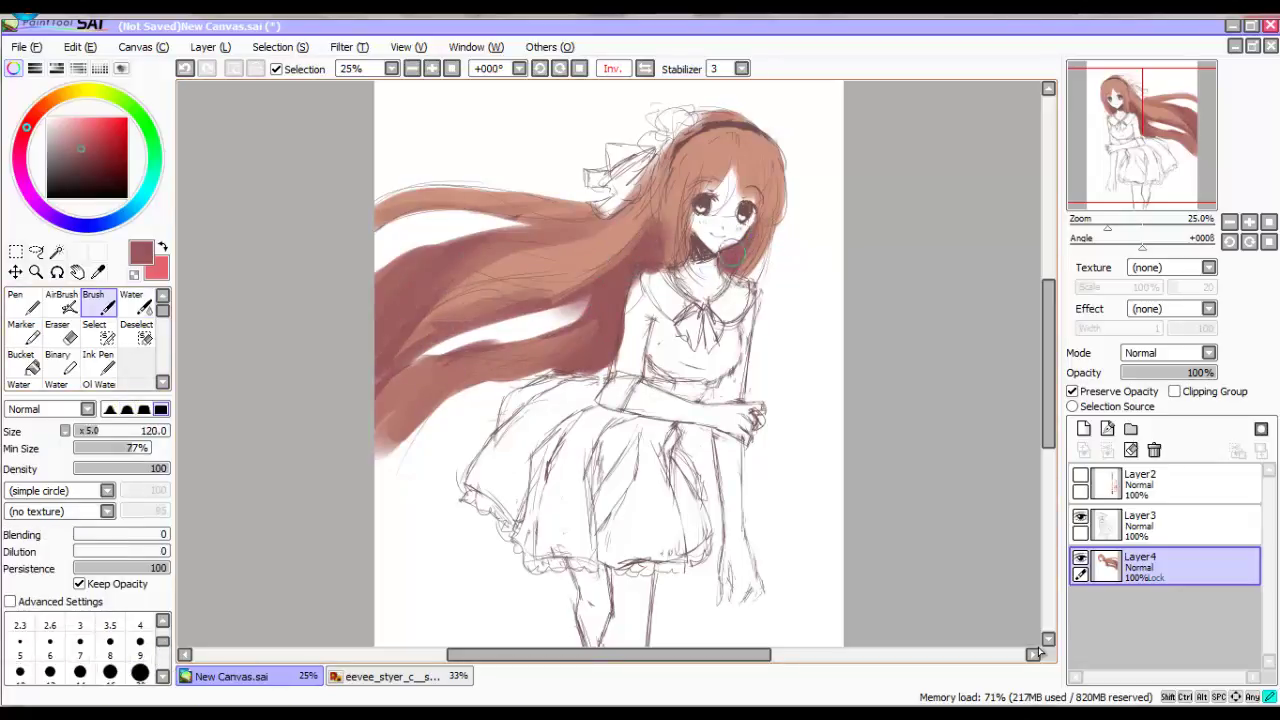
Sample the mauve swatch from the palette layer, and airbrush a soft tint over the ends of the hair.
{"action": "left_click", "coordinate": [390, 676]}
{"action": "left_click", "coordinate": [231, 676]}
{"action": "left_click", "coordinate": [1080, 474]}
{"action": "key", "text": "alt"}
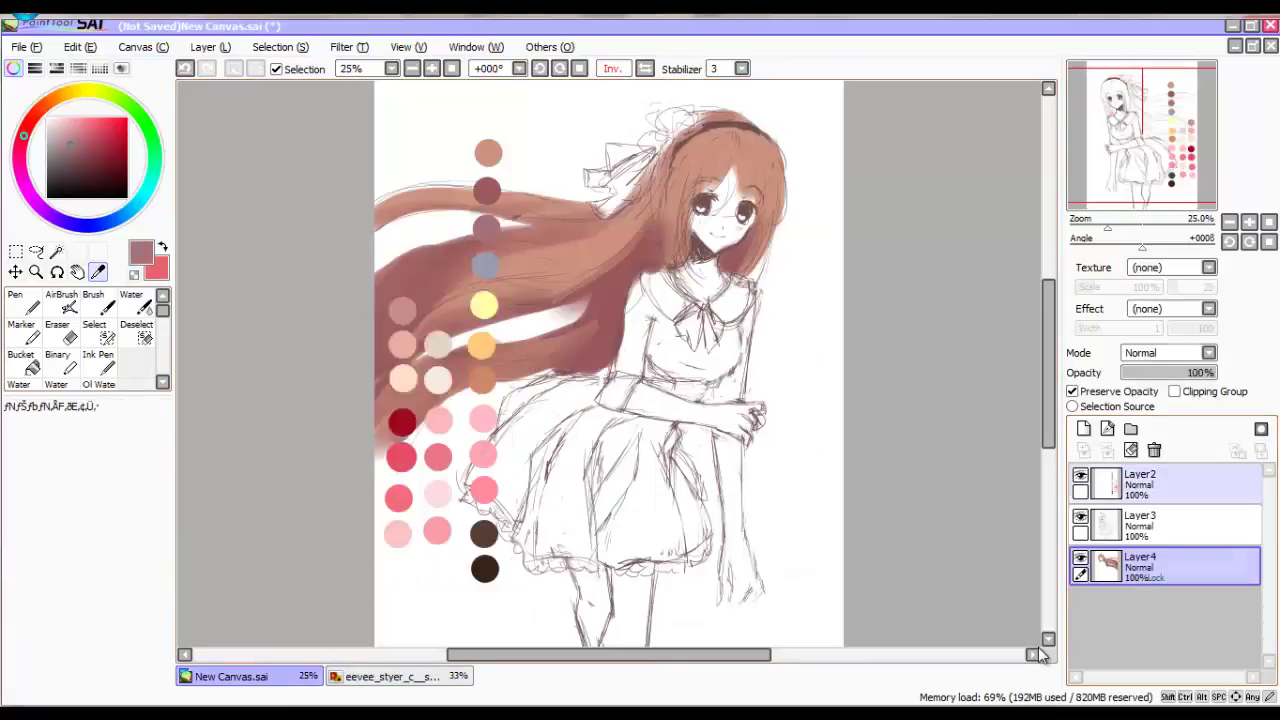
{"action": "left_click", "coordinate": [1080, 474]}
{"action": "key", "text": "a"}
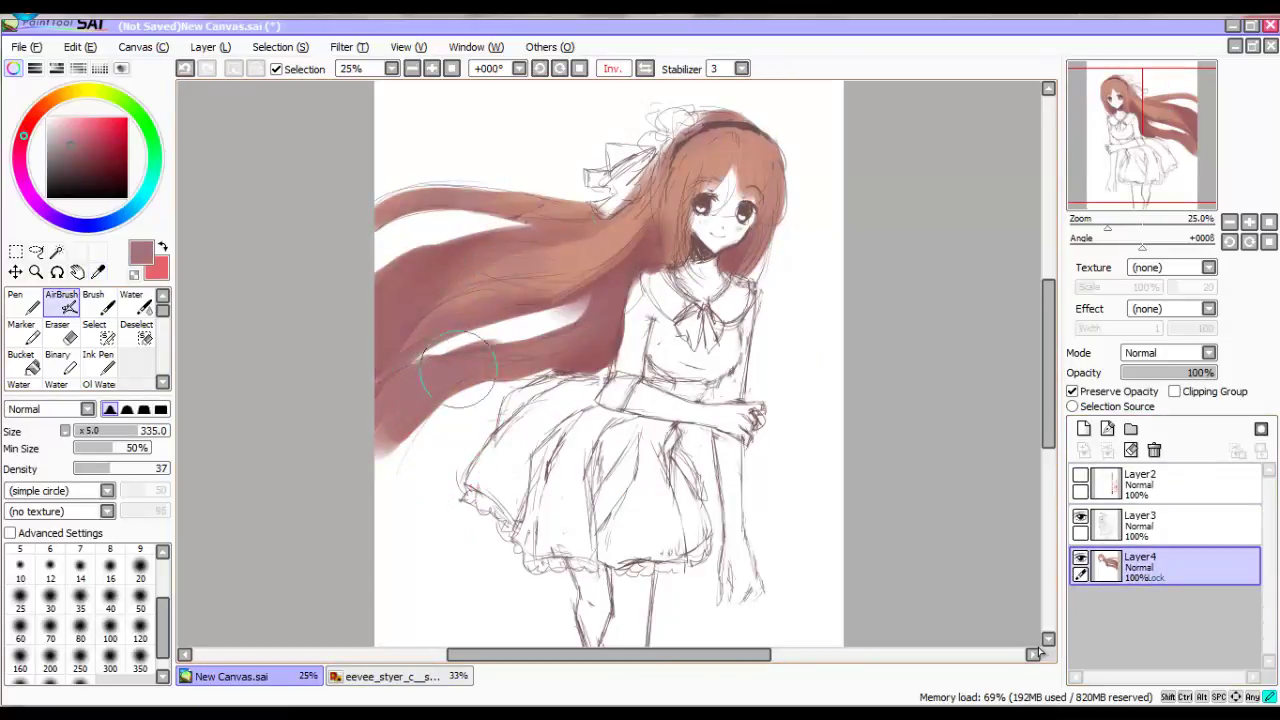
Restore the unmirrored view, add a layer above the hair colour, and paint the blouse with the off-white swatch.
{"action": "key", "text": "h"}
{"action": "key", "text": "ctrl+shift+n"}
{"action": "key", "text": "alt"}
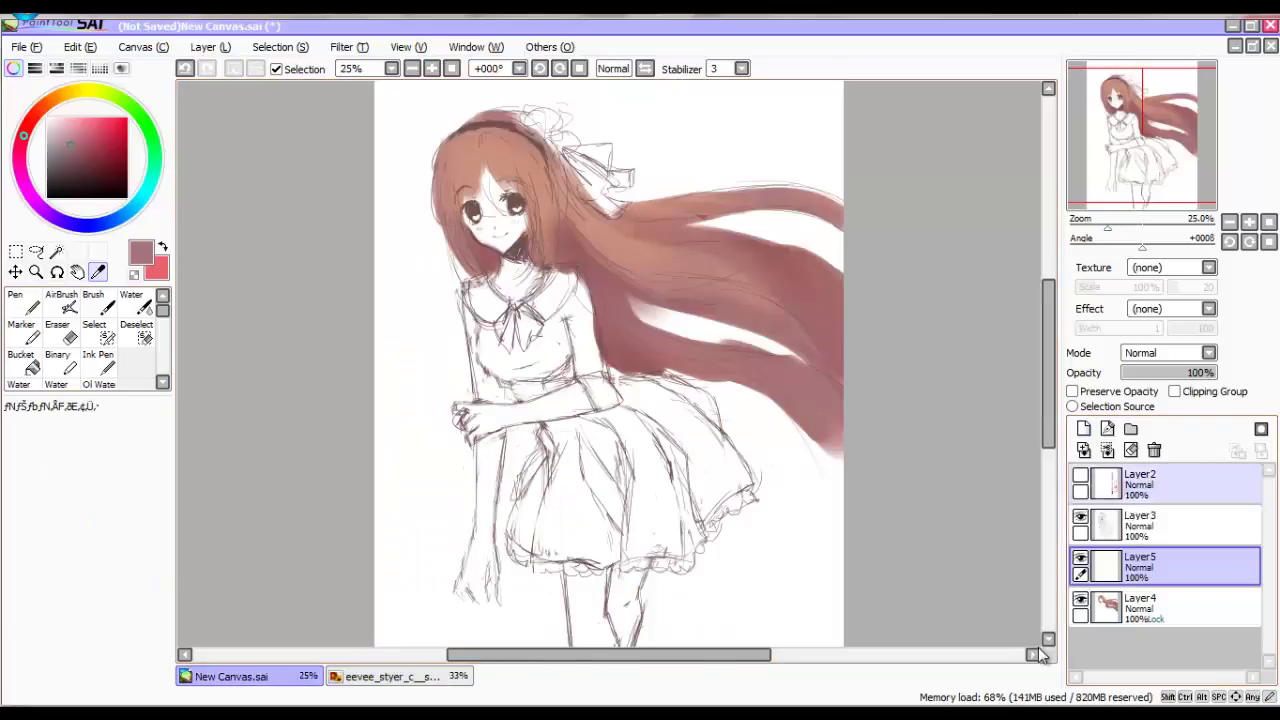
{"action": "left_click", "coordinate": [1080, 474]}
{"action": "left_click", "coordinate": [779, 379]}
{"action": "mouse_move", "coordinate": [475, 400]}
{"action": "left_mouse_down"}
{"action": "mouse_move", "coordinate": [505, 355]}
{"action": "mouse_move", "coordinate": [565, 335]}
{"action": "left_mouse_up"}
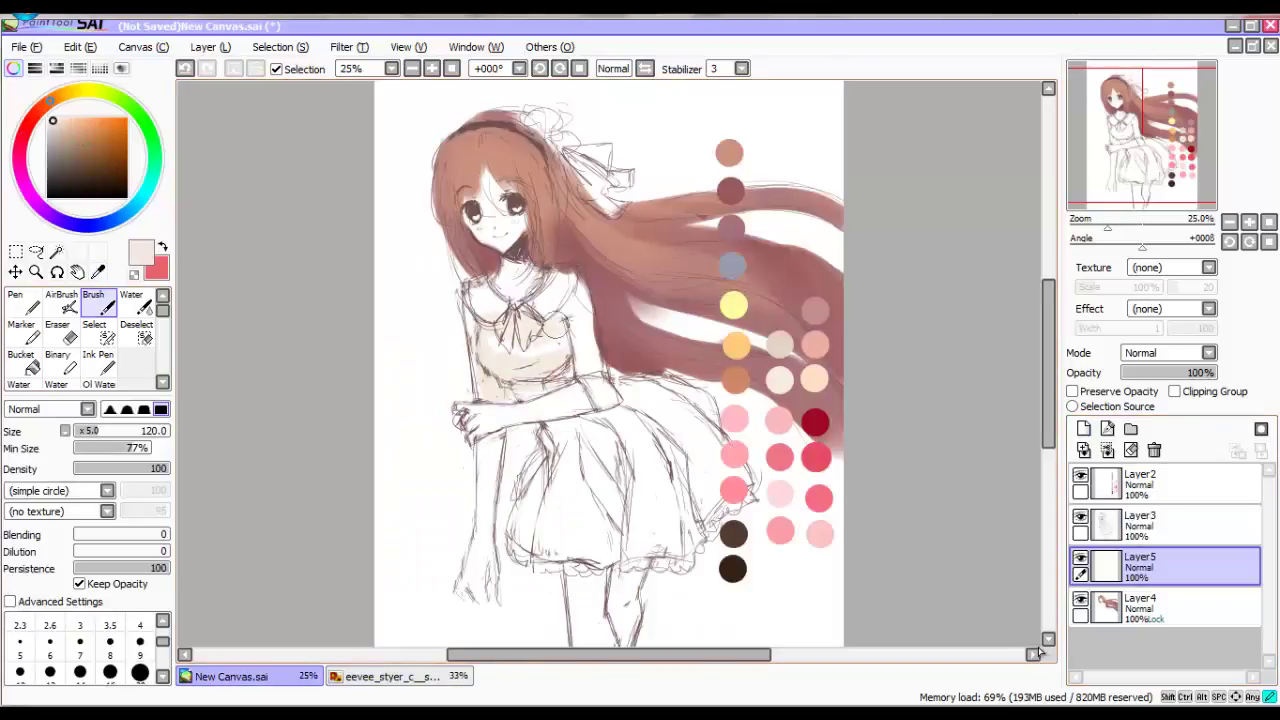
{"action": "left_click_drag", "start_coordinate": [475, 350], "coordinate": [570, 310]}
{"action": "left_click_drag", "start_coordinate": [545, 370], "coordinate": [585, 285]}
Build up beige tones over the blouse's bodice and sleeve.
{"action": "key", "text": "c"}
{"action": "left_click_drag", "start_coordinate": [585, 340], "coordinate": [490, 380]}
{"action": "left_click_drag", "start_coordinate": [575, 300], "coordinate": [540, 330]}
{"action": "left_click_drag", "start_coordinate": [495, 315], "coordinate": [470, 360]}
{"action": "left_click_drag", "start_coordinate": [510, 335], "coordinate": [480, 400]}
Paint the collar on a new layer with the light yellow swatch.
{"action": "key", "text": "n"}
{"action": "left_click", "coordinate": [733, 305], "text": "alt"}
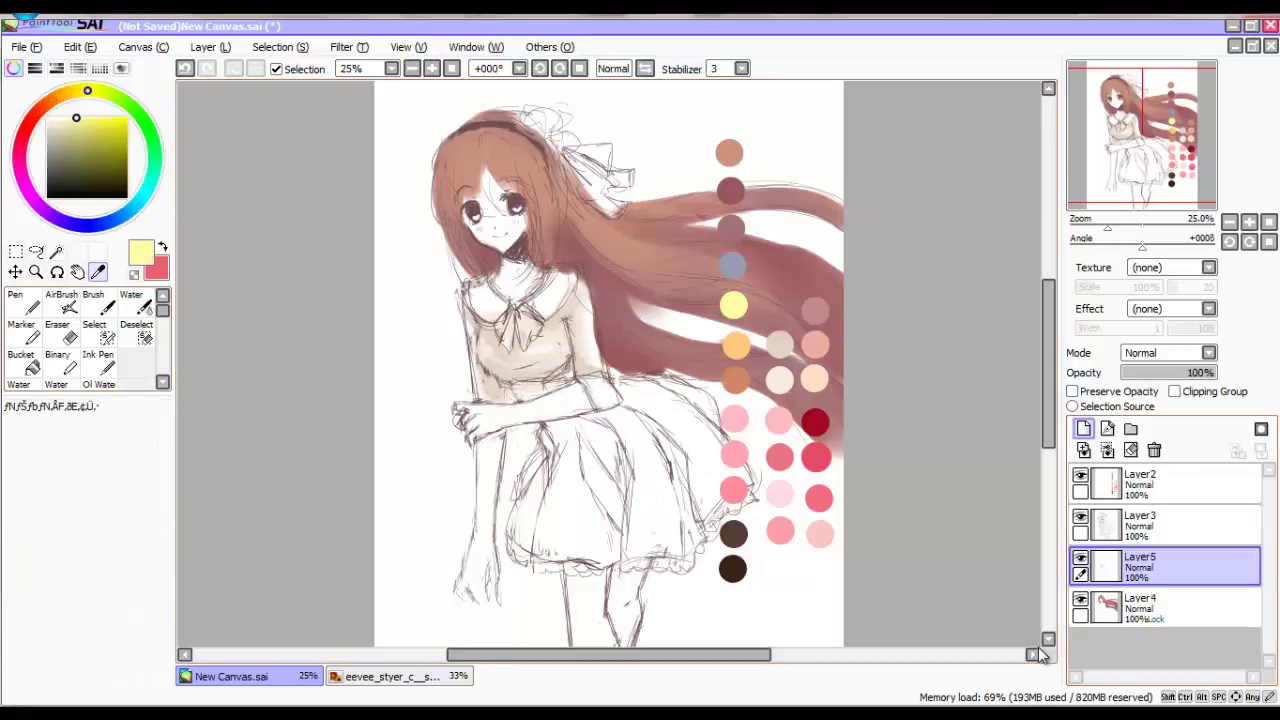
{"action": "left_click", "coordinate": [1083, 428]}
{"action": "left_click_drag", "start_coordinate": [528, 312], "coordinate": [548, 298]}
Preserve the collar layer's opacity, and shade the collar with the orange swatch.
{"action": "key", "text": "v"}
{"action": "left_click", "coordinate": [735, 345], "text": "alt"}
{"action": "left_click", "coordinate": [1072, 391]}
{"action": "left_click_drag", "start_coordinate": [470, 292], "coordinate": [505, 265]}
{"action": "left_click", "coordinate": [450, 280], "text": "alt"}
{"action": "key", "text": "n"}
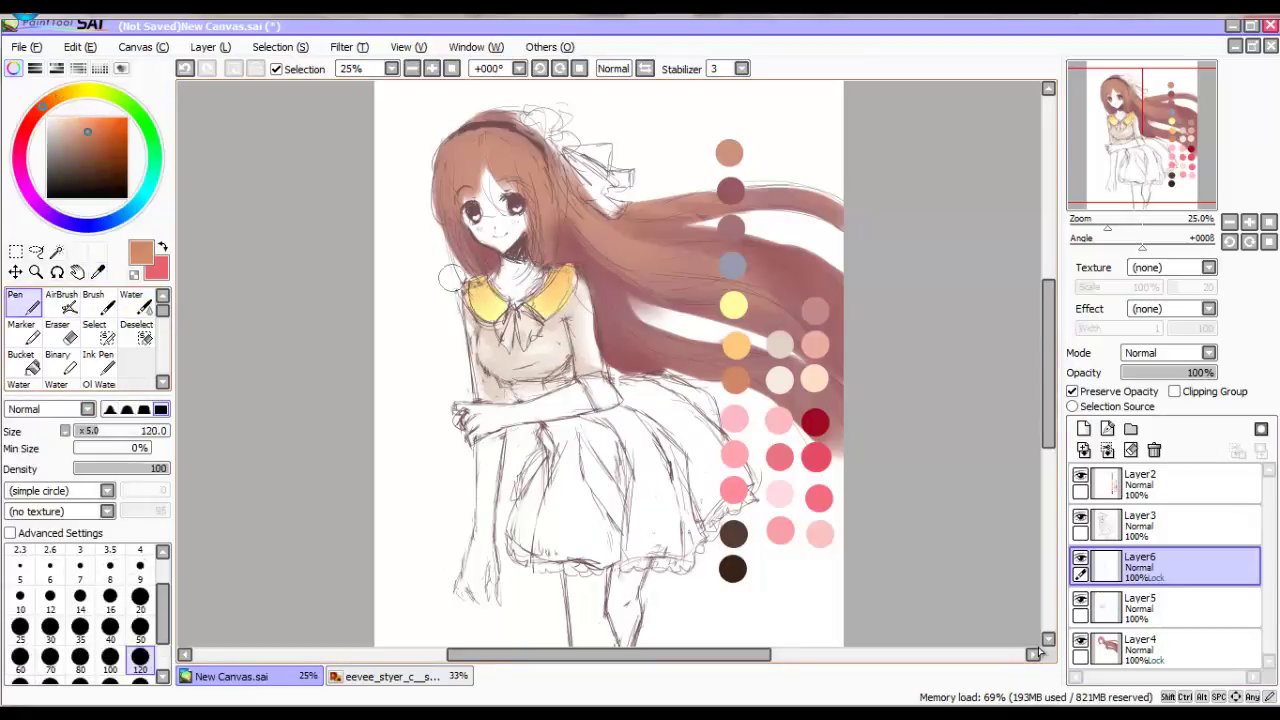
Paint the skirt on a new layer with the light pink swatch, leaving the hem frill white.
{"action": "key", "text": "b"}
{"action": "left_click", "coordinate": [733, 418], "text": "alt"}
{"action": "left_click", "coordinate": [1083, 428]}
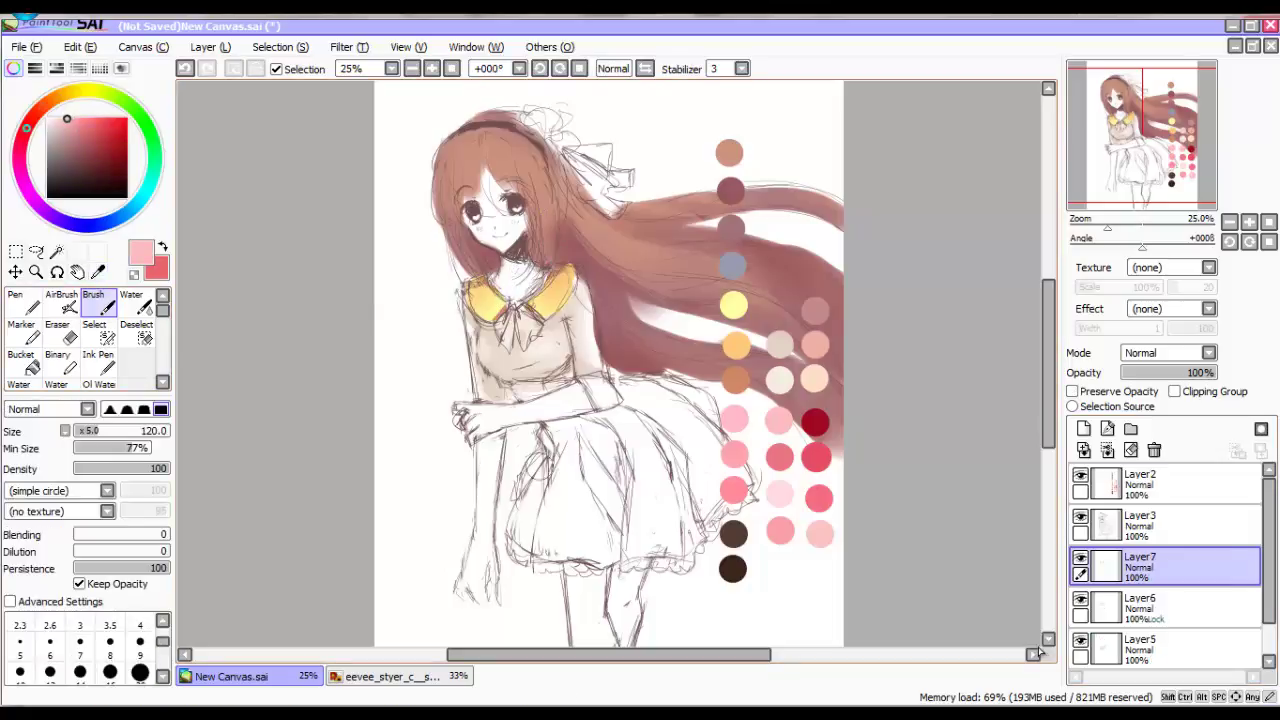
{"action": "mouse_move", "coordinate": [550, 430]}
{"action": "left_mouse_down"}
{"action": "mouse_move", "coordinate": [545, 505]}
{"action": "mouse_move", "coordinate": [604, 471]}
{"action": "mouse_move", "coordinate": [522, 385]}
{"action": "mouse_move", "coordinate": [612, 423]}
{"action": "mouse_move", "coordinate": [644, 399]}
{"action": "mouse_move", "coordinate": [648, 541]}
{"action": "mouse_move", "coordinate": [678, 495]}
{"action": "mouse_move", "coordinate": [656, 389]}
{"action": "mouse_move", "coordinate": [593, 440]}
{"action": "left_mouse_up"}
{"action": "left_click", "coordinate": [61, 300]}
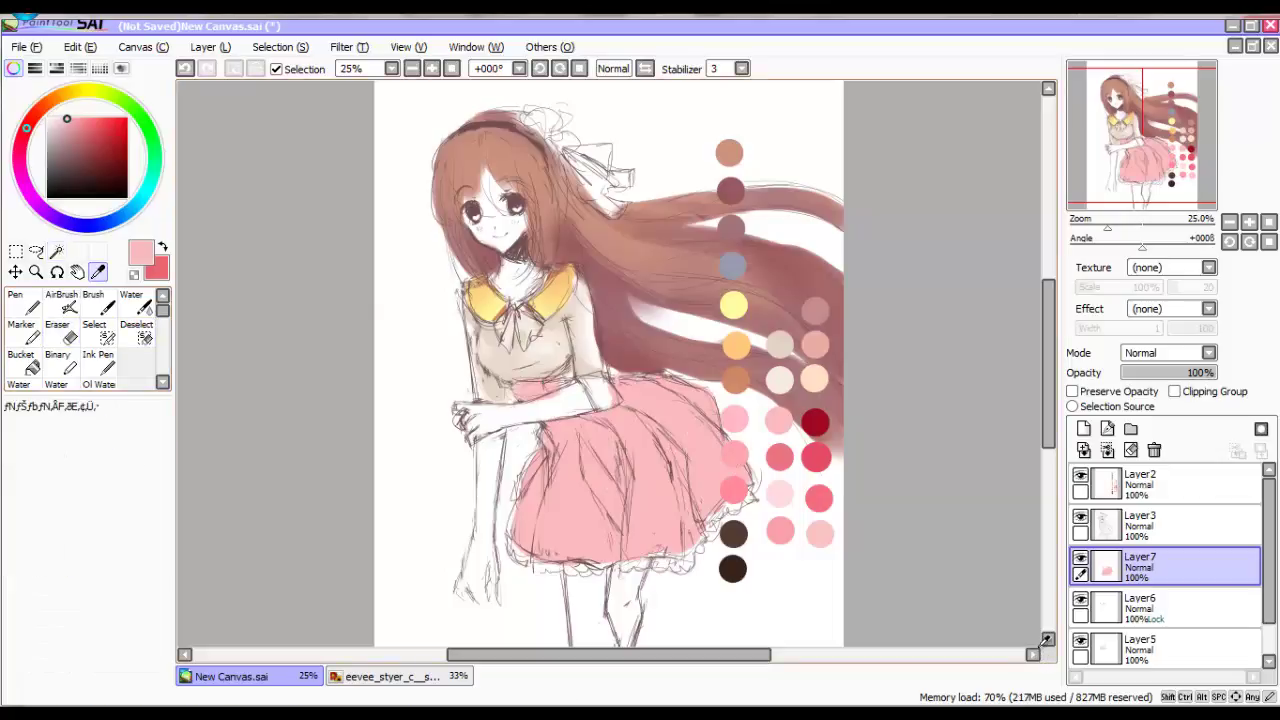
Preserve the skirt layer's opacity, and softly shade the skirt's upper and outer areas with a deeper pink.
{"action": "left_click", "coordinate": [1072, 391]}
{"action": "left_click", "coordinate": [562, 391], "text": "alt"}
{"action": "left_click_drag", "start_coordinate": [590, 380], "coordinate": [700, 500]}
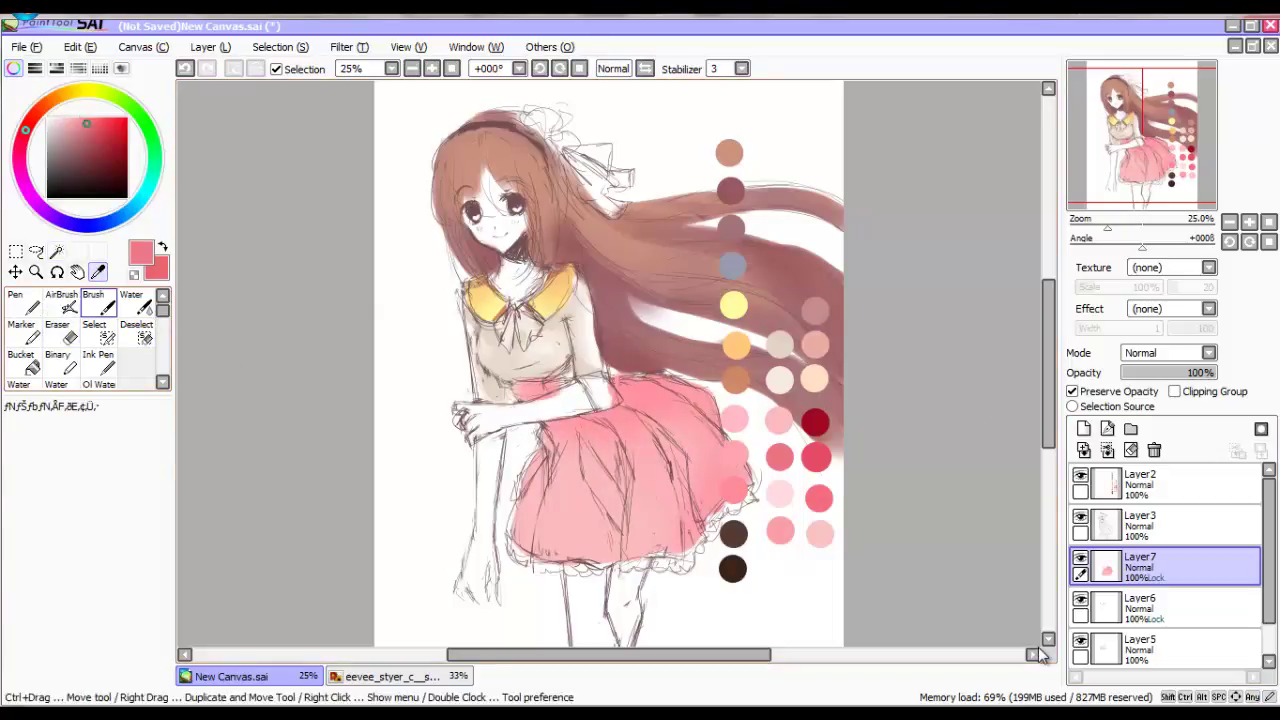
Paint hard-edged dark pink fold shadows on the skirt and waistband with the Pen at size 120.
{"action": "left_click", "coordinate": [93, 300]}
{"action": "left_click", "coordinate": [15, 300]}
{"action": "mouse_move", "coordinate": [610, 466]}
{"action": "left_mouse_down"}
{"action": "mouse_move", "coordinate": [612, 378]}
{"action": "mouse_move", "coordinate": [605, 435]}
{"action": "left_mouse_up"}
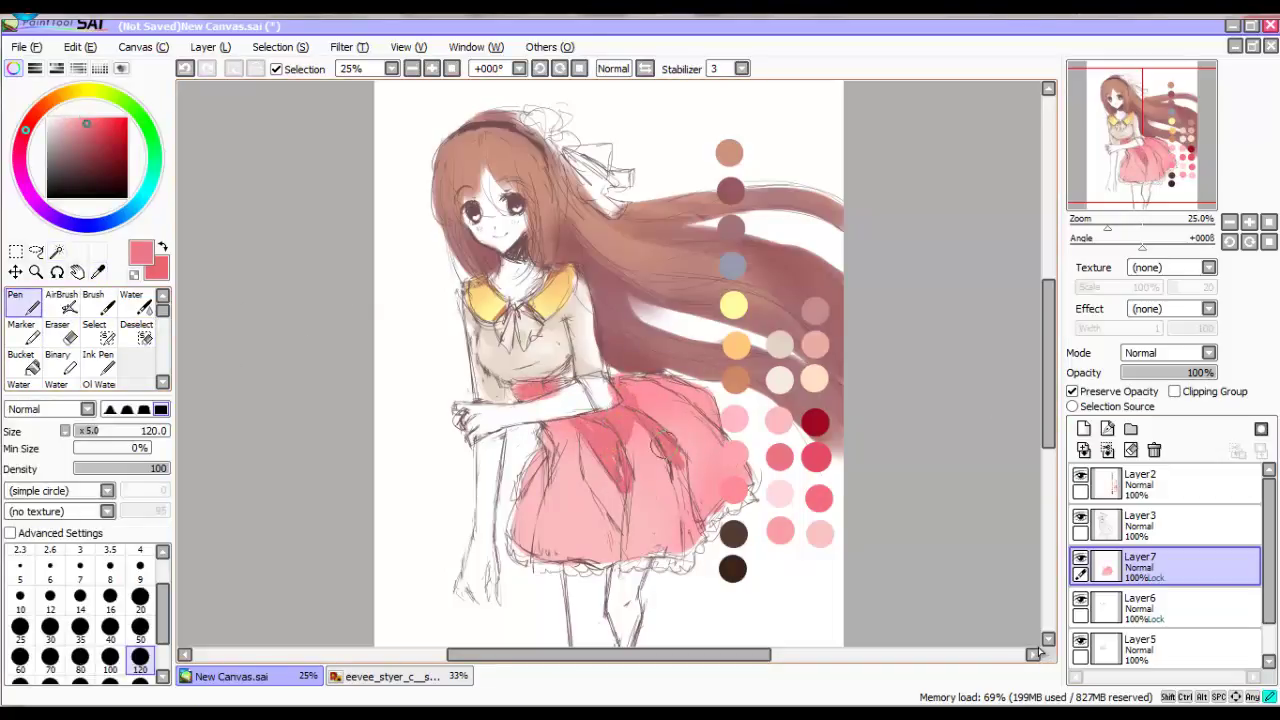
{"action": "left_click_drag", "start_coordinate": [640, 388], "coordinate": [688, 508]}
{"action": "left_click_drag", "start_coordinate": [565, 425], "coordinate": [540, 520]}
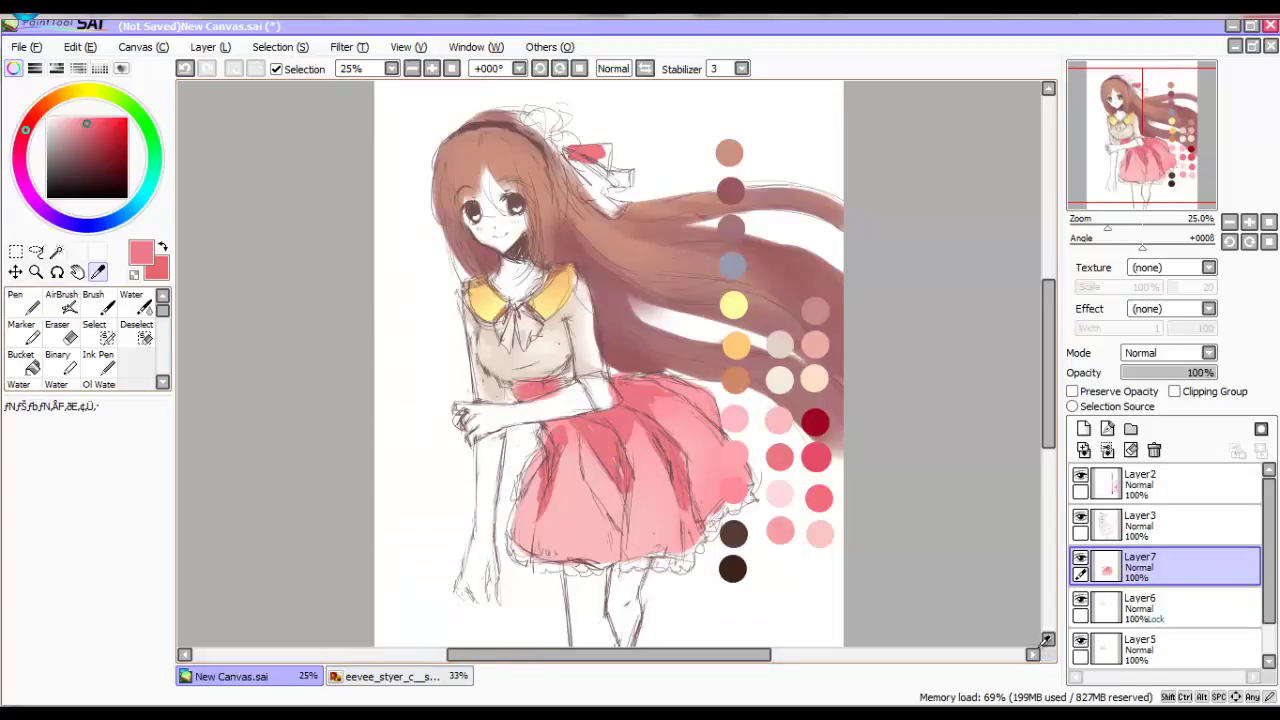
Turn off opacity preservation on the skirt layer, and colour the hair bow and neck ribbon in two pink tones.
{"action": "left_click", "coordinate": [93, 300]}
{"action": "mouse_move", "coordinate": [570, 150]}
{"action": "left_mouse_down"}
{"action": "mouse_move", "coordinate": [592, 192]}
{"action": "mouse_move", "coordinate": [630, 180]}
{"action": "left_mouse_up"}
{"action": "left_click", "coordinate": [15, 300]}
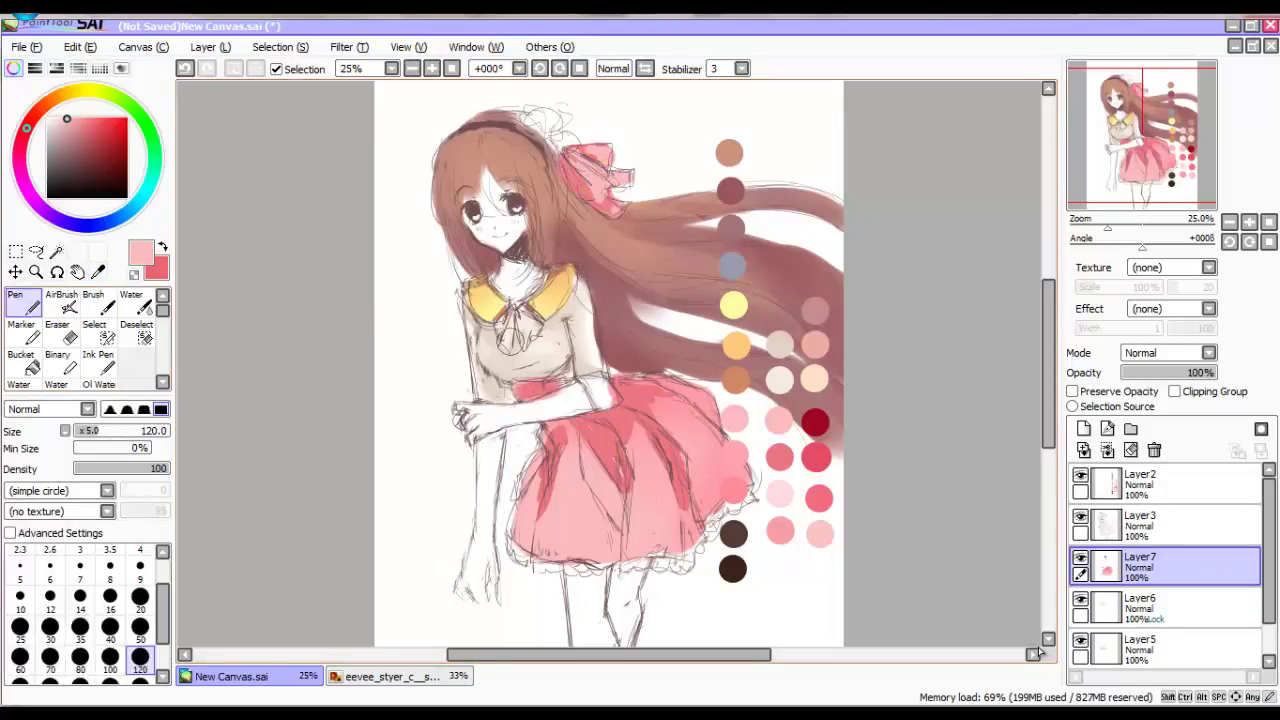
{"action": "left_click", "coordinate": [514, 318], "text": "alt"}
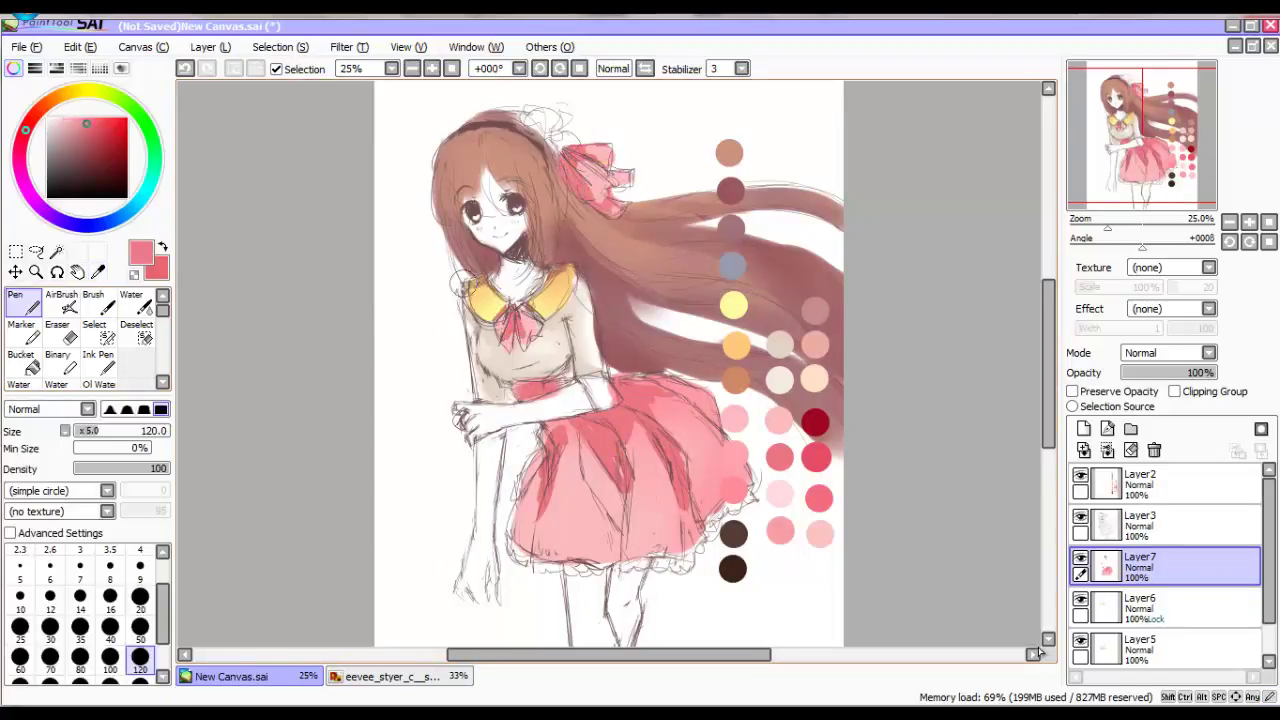
Paint the sleeve cuff and the eyes yellow on the collar layer, and shade them with light orange.
{"action": "left_click", "coordinate": [1140, 607]}
{"action": "left_click", "coordinate": [733, 304], "text": "alt"}
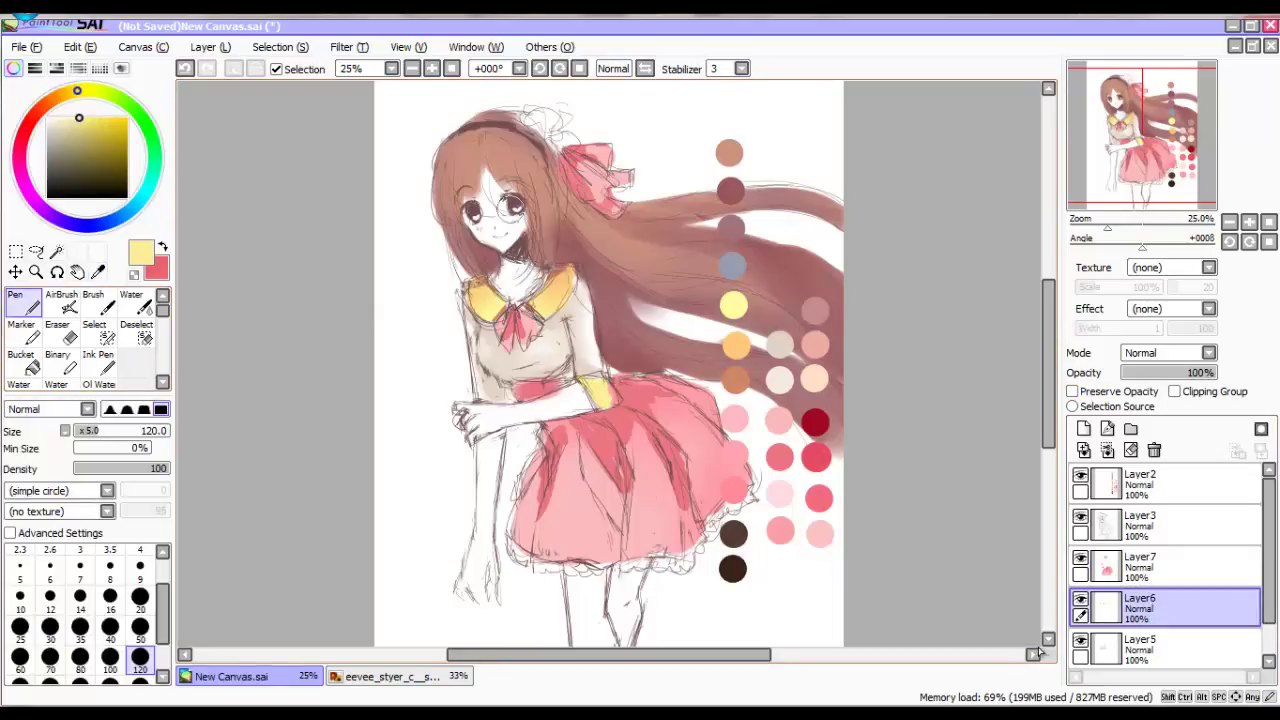
{"action": "key", "text": "b"}
{"action": "left_click", "coordinate": [600, 385], "text": "alt"}
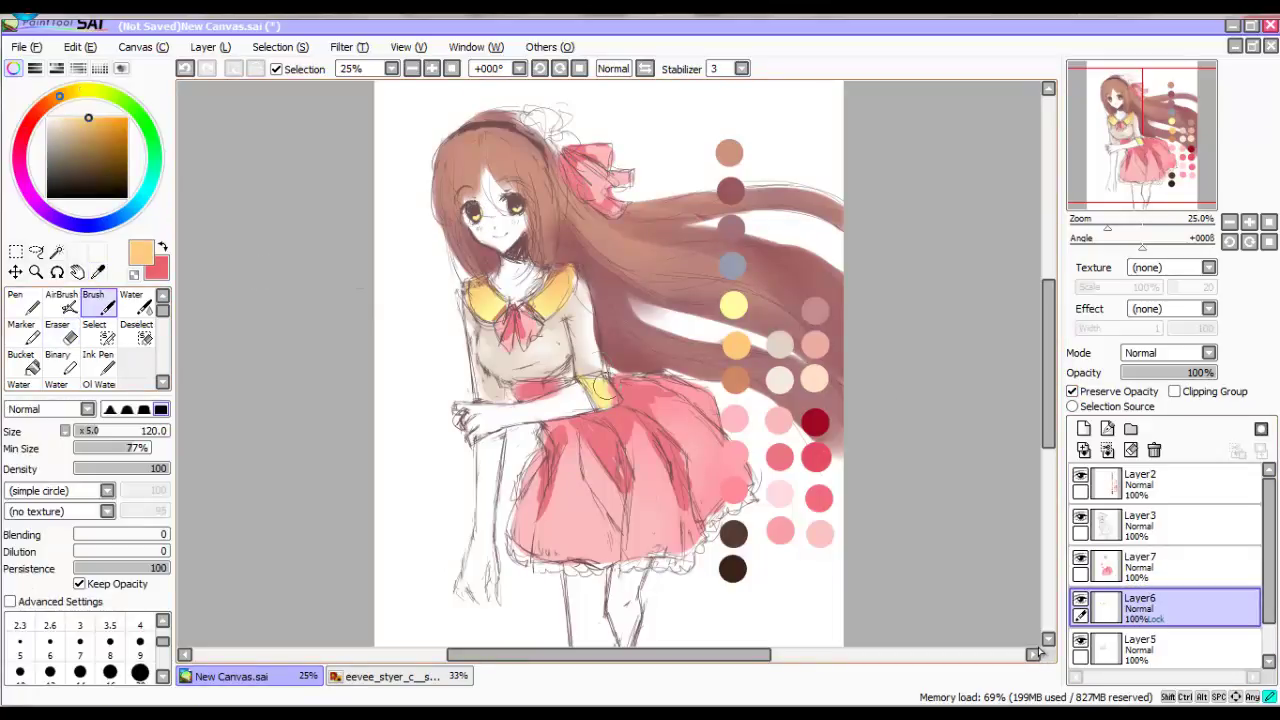
Paint the legs with the peach swatch on a new layer, preserve its opacity, and airbrush pinkish shading under the skirt.
{"action": "key", "text": "alt"}
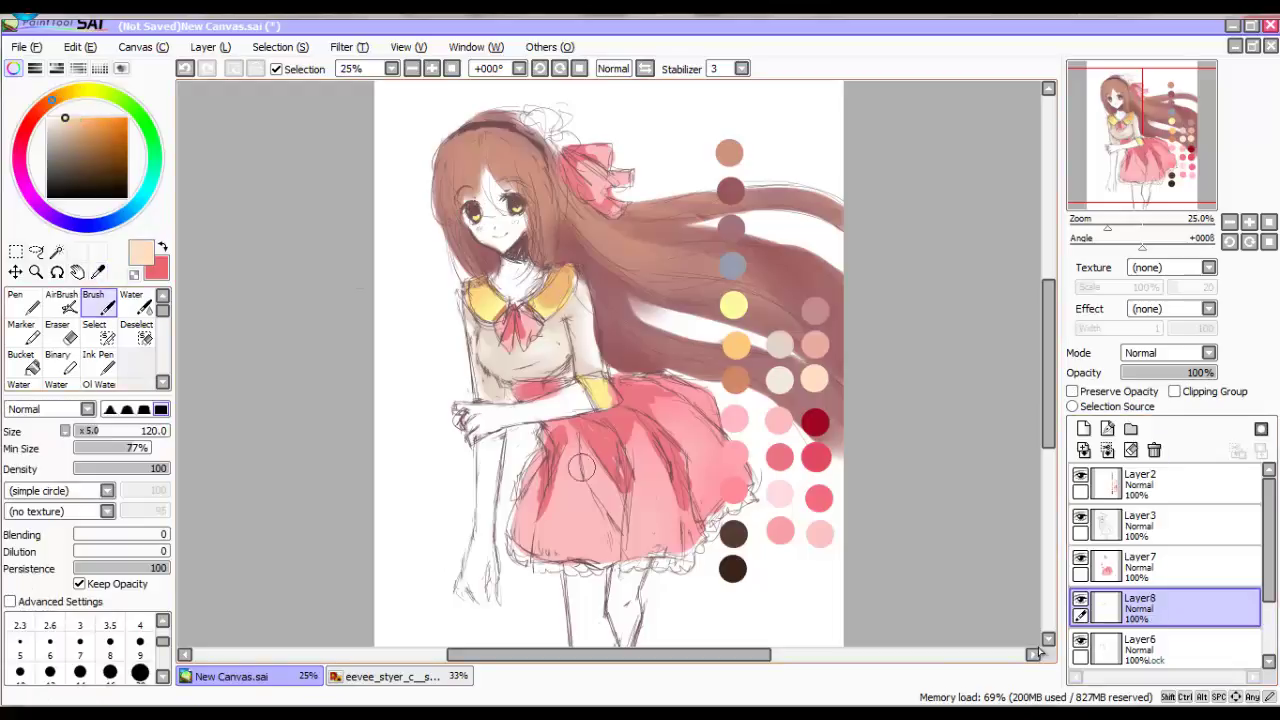
{"action": "mouse_move", "coordinate": [585, 580]}
{"action": "left_mouse_down"}
{"action": "mouse_move", "coordinate": [600, 640]}
{"action": "mouse_move", "coordinate": [630, 600]}
{"action": "left_mouse_up"}
{"action": "left_click", "coordinate": [610, 560], "text": "alt"}
{"action": "key", "text": "a"}
{"action": "left_click_drag", "start_coordinate": [570, 570], "coordinate": [630, 610]}
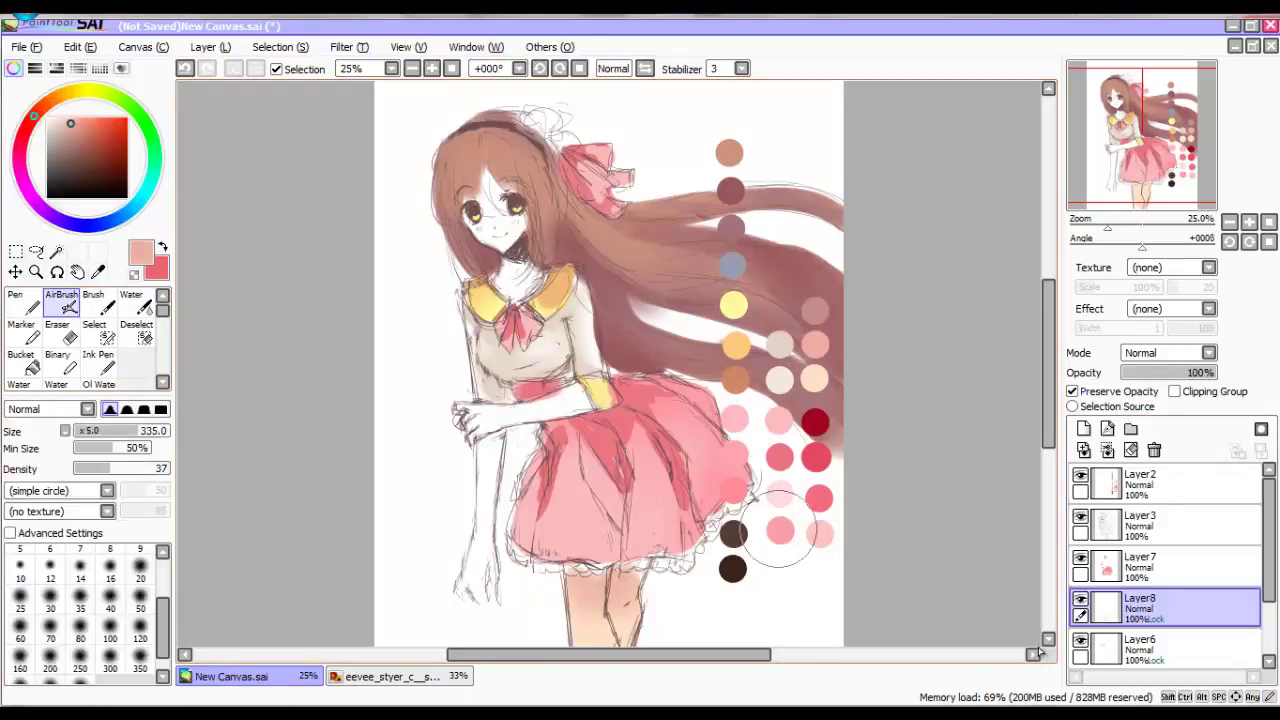
Mirror the view, hide the colour swatches' layer, and add a new layer for the remaining skin.
{"action": "key", "text": "h"}
{"action": "left_click", "coordinate": [1080, 475]}
{"action": "left_click", "coordinate": [1084, 428]}
{"action": "scroll", "coordinate": [1165, 560], "scroll_direction": "down", "scroll_amount": 2}
{"action": "left_click", "coordinate": [1080, 591]}
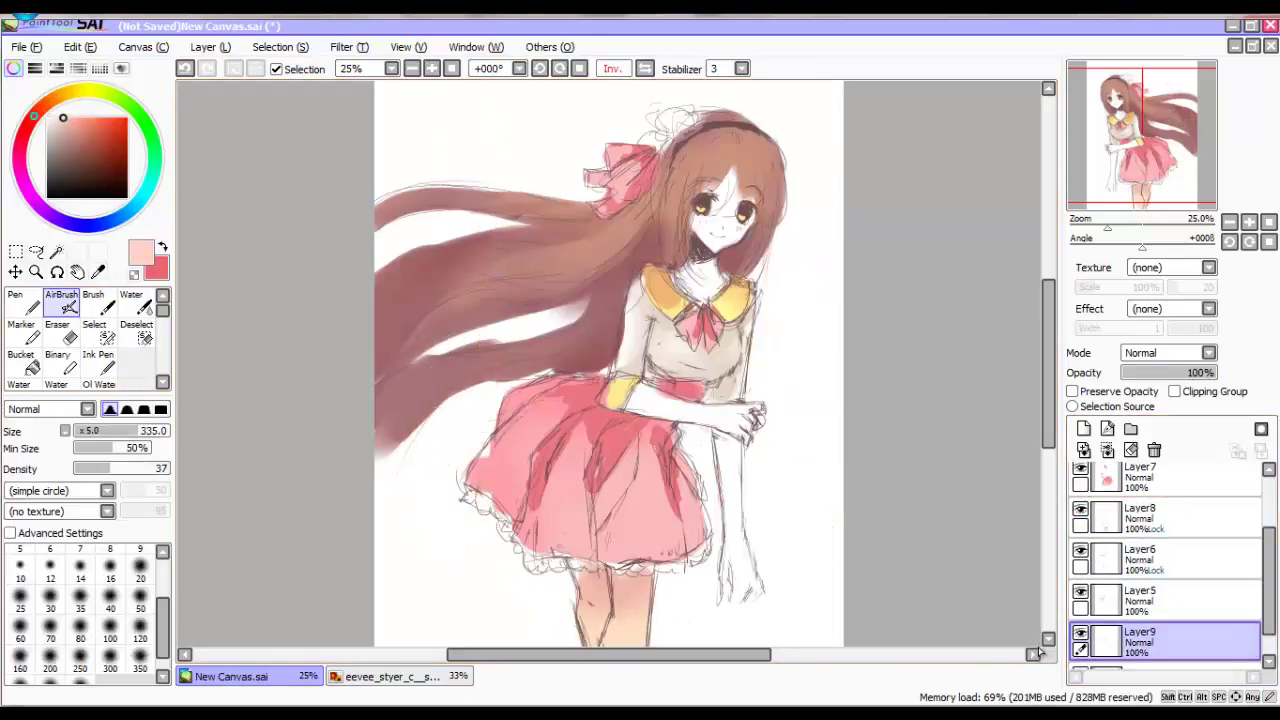
Move the new layer beneath the hair layer, and paint the face, neck and arms pale cream.
{"action": "left_click", "coordinate": [720, 230], "text": "alt"}
{"action": "key", "text": "b"}
{"action": "mouse_move", "coordinate": [1140, 640]}
{"action": "left_mouse_down"}
{"action": "mouse_move", "coordinate": [1140, 668]}
{"action": "mouse_move", "coordinate": [1140, 652]}
{"action": "left_mouse_up"}
{"action": "mouse_move", "coordinate": [630, 395]}
{"action": "left_mouse_down"}
{"action": "mouse_move", "coordinate": [745, 430]}
{"action": "mouse_move", "coordinate": [742, 590]}
{"action": "left_mouse_up"}
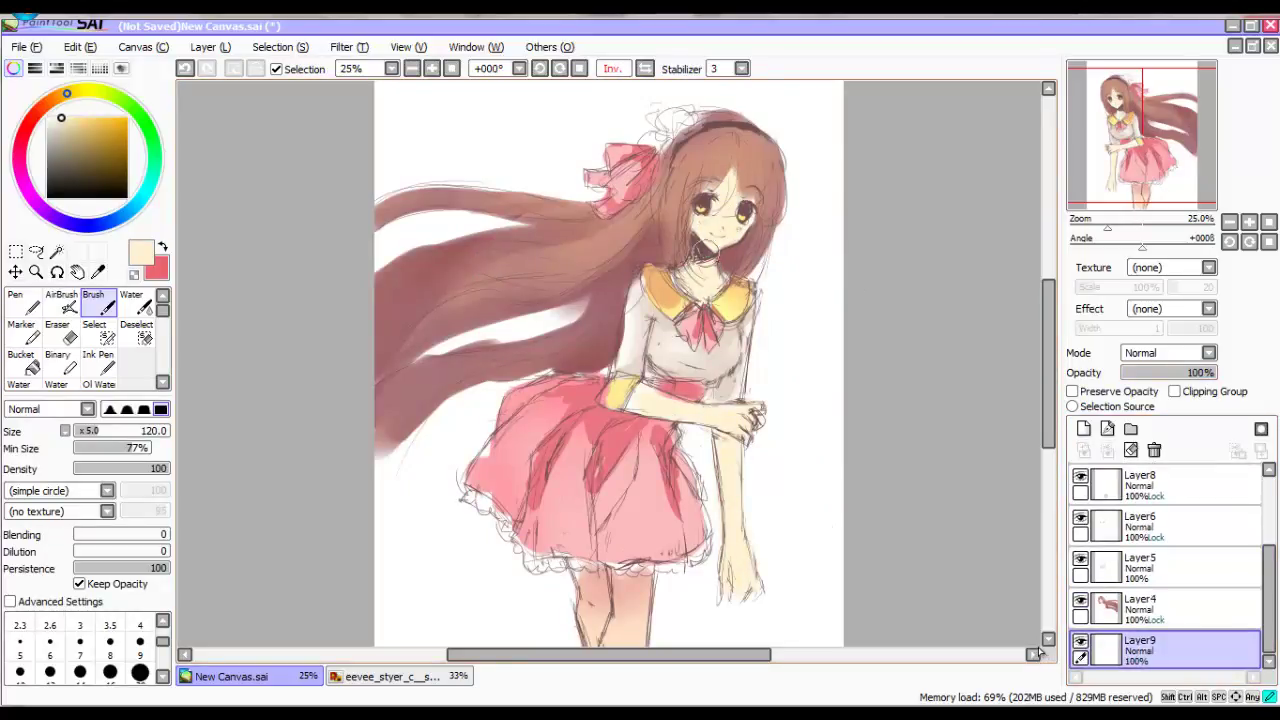
Preserve the skin layer's opacity, and add soft blush on the cheeks and peach shading on the face and arms.
{"action": "key", "text": "h"}
{"action": "key", "text": "ctrl+Tab"}
{"action": "key", "text": "ctrl+Tab"}
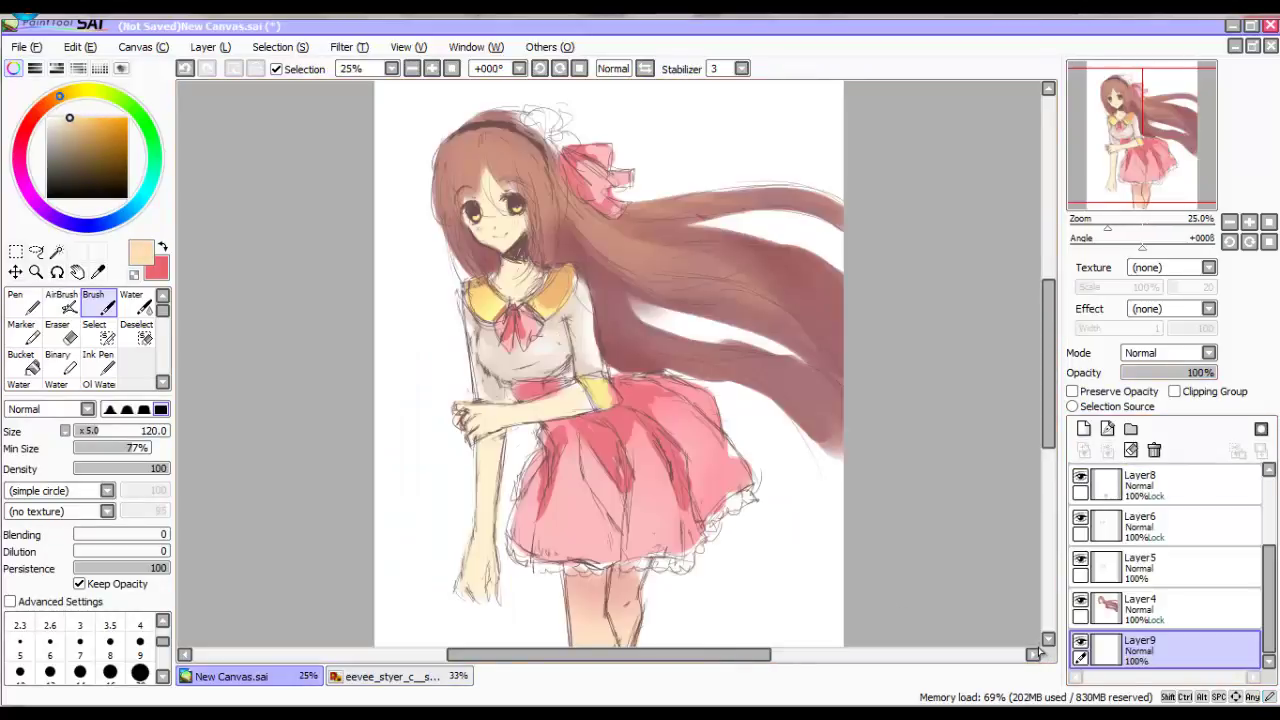
{"action": "key", "text": "v"}
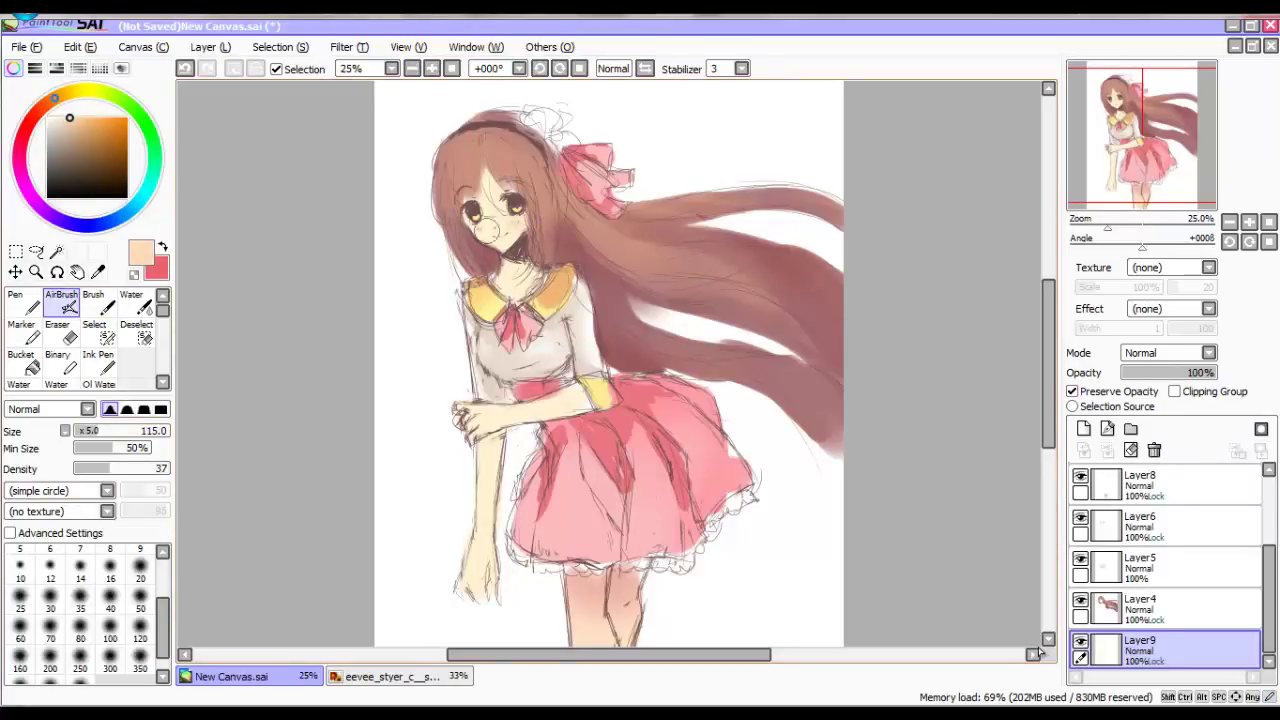
{"action": "key", "text": "n"}
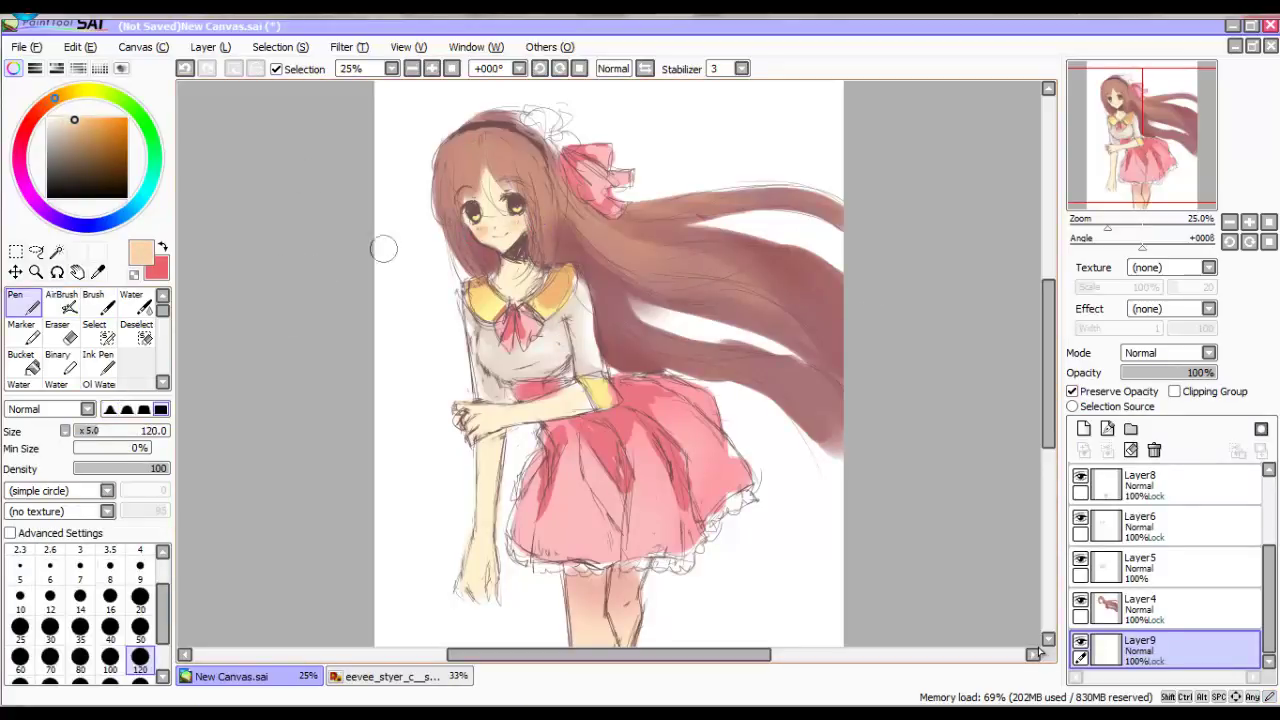
{"action": "key", "text": "v"}
{"action": "key", "text": "c"}
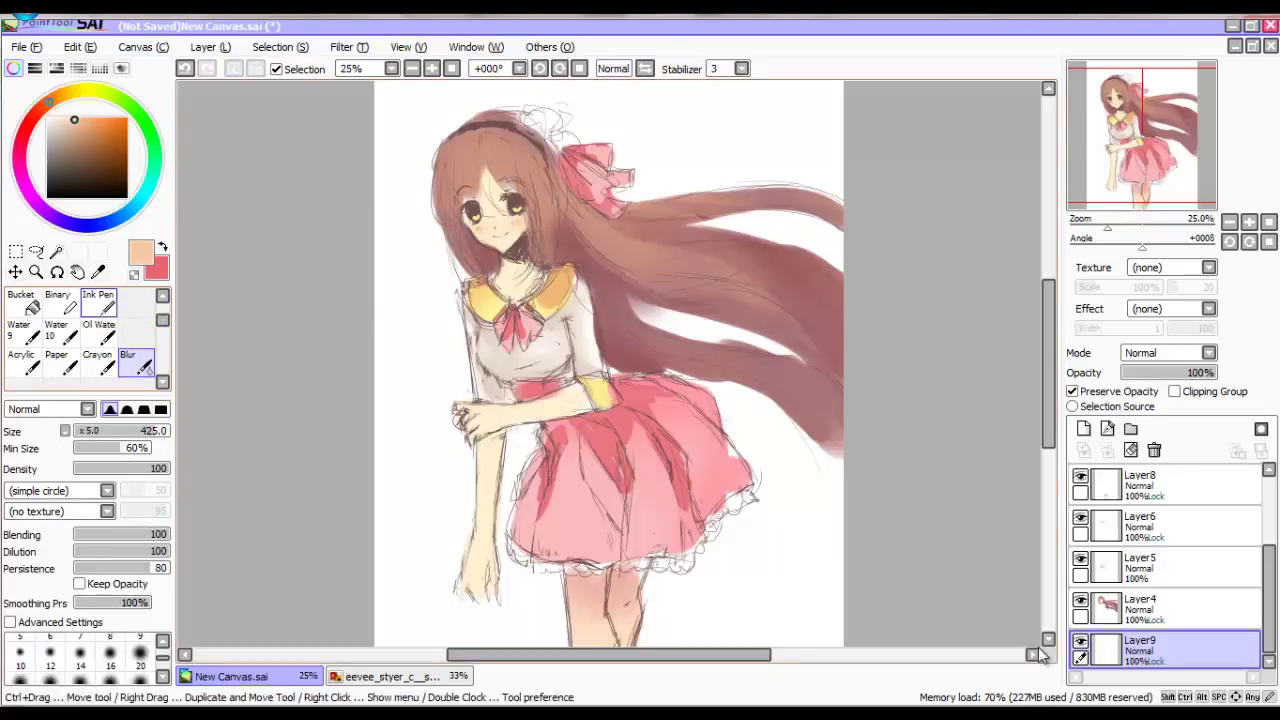
{"action": "key", "text": "v"}
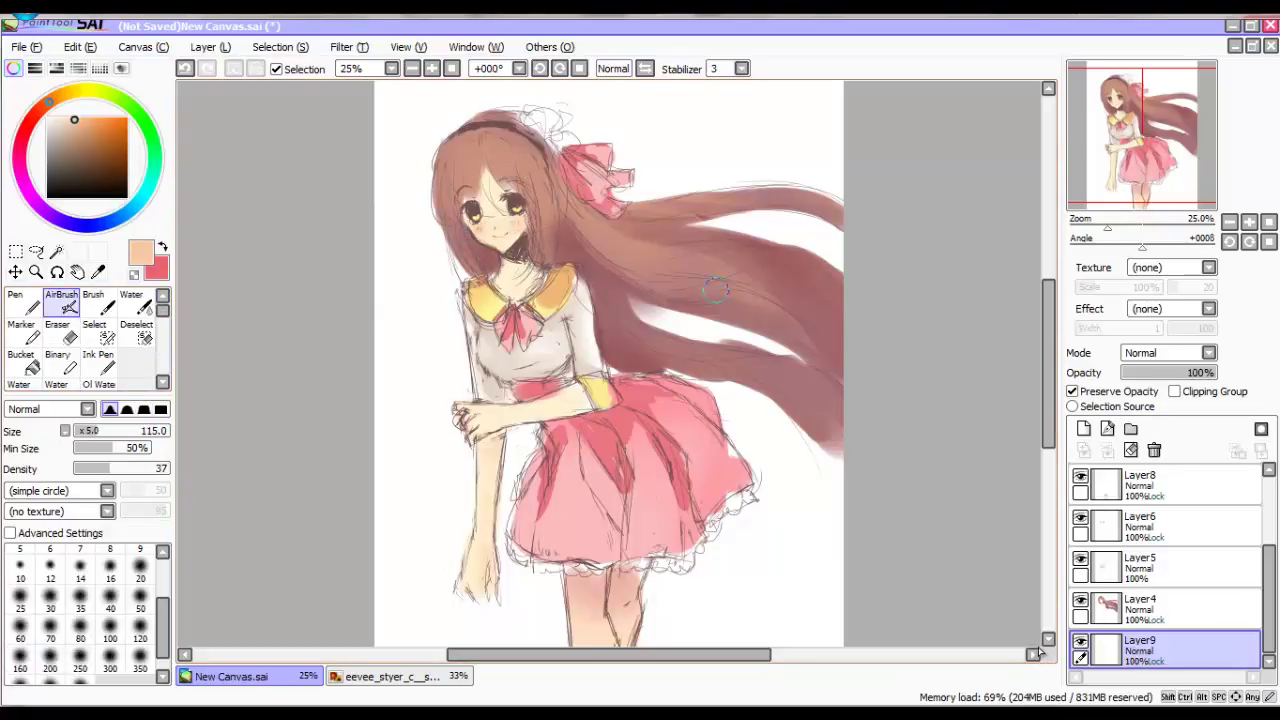
{"action": "key", "text": "h"}
{"action": "left_click", "coordinate": [818, 316], "text": "ctrl"}
{"action": "key", "text": "ctrl+t"}
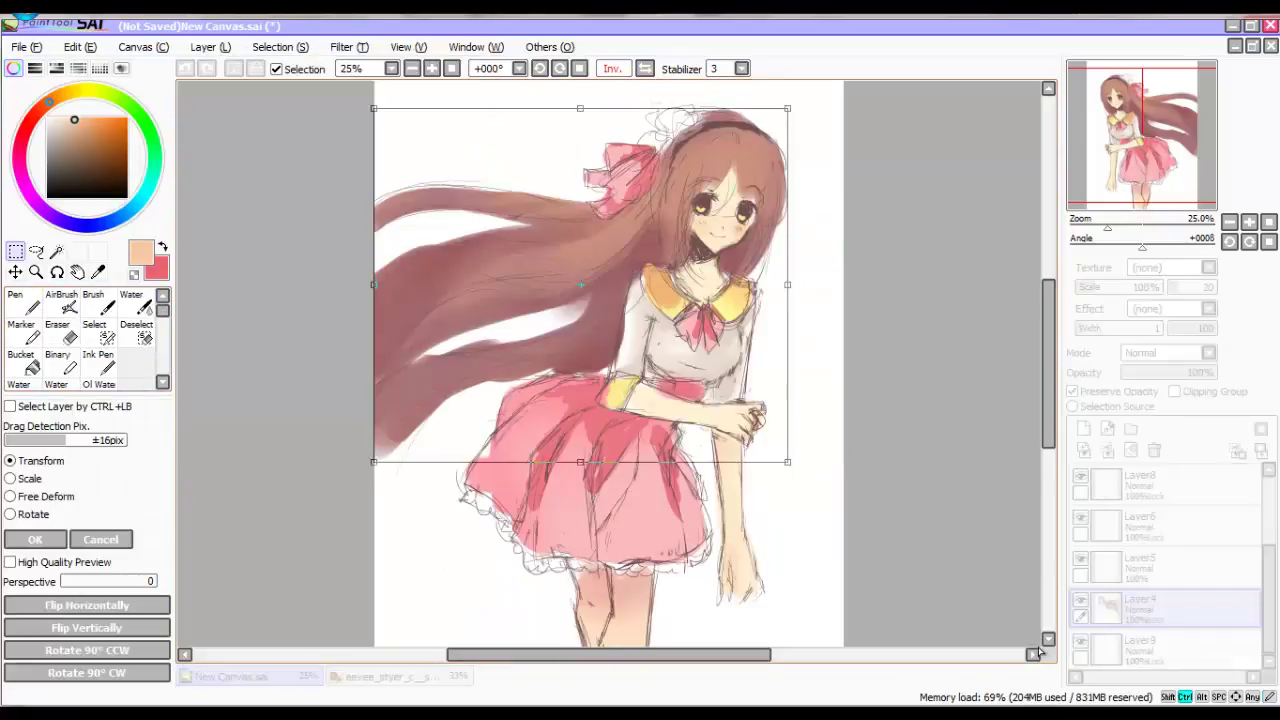
{"action": "left_click_drag", "start_coordinate": [190, 300], "coordinate": [190, 414]}
{"action": "key", "text": "Escape"}
Erase all the brown colouring of the flowing hair from its layer.
{"action": "key", "text": "e"}
{"action": "mouse_move", "coordinate": [498, 185]}
{"action": "left_mouse_down"}
{"action": "mouse_move", "coordinate": [410, 300]}
{"action": "mouse_move", "coordinate": [471, 157]}
{"action": "mouse_move", "coordinate": [571, 271]}
{"action": "mouse_move", "coordinate": [450, 400]}
{"action": "left_mouse_up"}
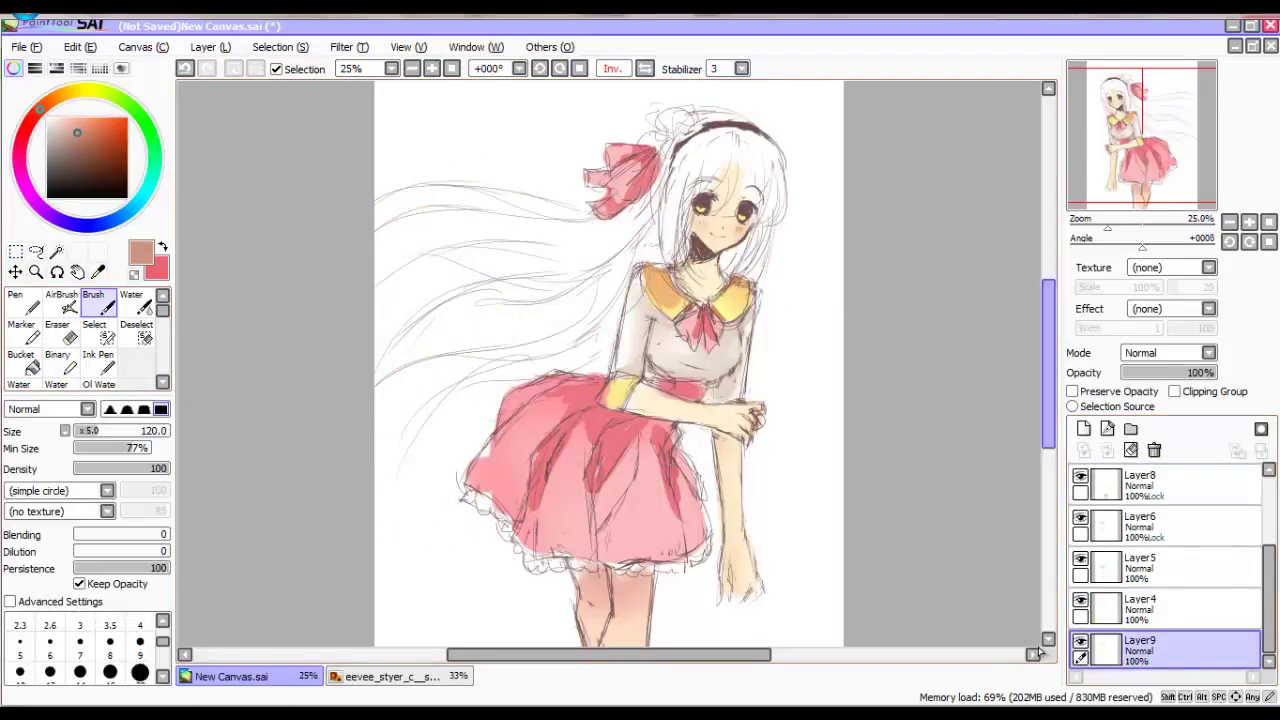
Repaint the hair in flat light brown on the bottom layer, with long locks falling behind both sides of the body.
{"action": "left_click_drag", "start_coordinate": [668, 145], "coordinate": [695, 255]}
{"action": "mouse_move", "coordinate": [700, 125]}
{"action": "left_mouse_down"}
{"action": "mouse_move", "coordinate": [748, 160]}
{"action": "mouse_move", "coordinate": [745, 275]}
{"action": "left_mouse_up"}
{"action": "left_click_drag", "start_coordinate": [670, 160], "coordinate": [575, 375]}
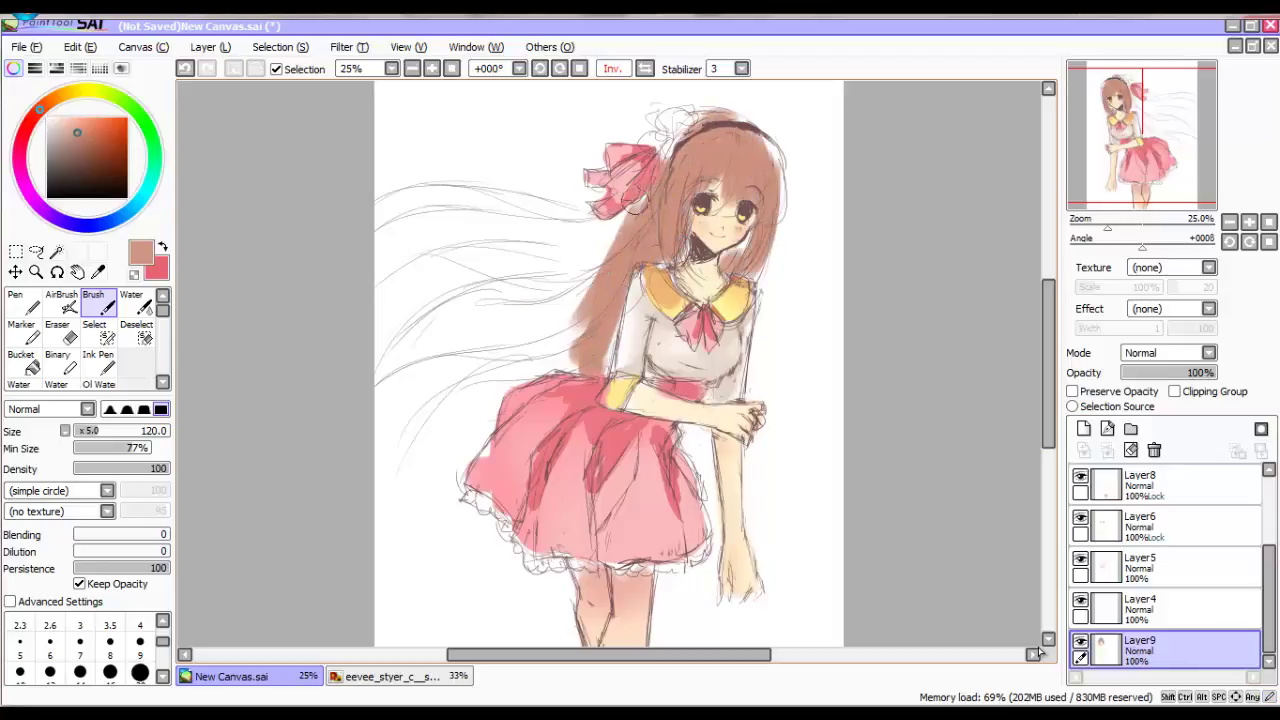
{"action": "left_click_drag", "start_coordinate": [645, 195], "coordinate": [440, 455]}
{"action": "left_click_drag", "start_coordinate": [510, 388], "coordinate": [490, 425]}
{"action": "left_click_drag", "start_coordinate": [765, 255], "coordinate": [795, 510]}
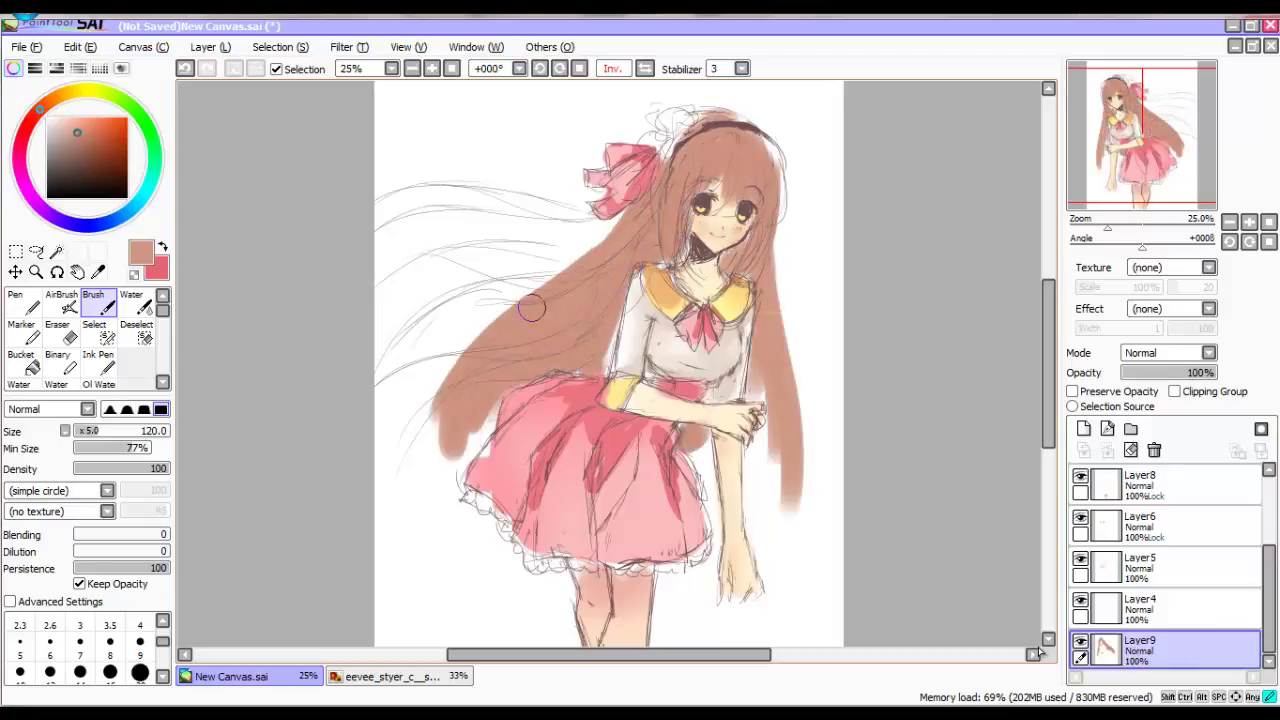
Remove the windblown strands from the line sketch, and fill out the brown hair behind the back into a fuller shape.
{"action": "key", "text": "h"}
{"action": "left_click", "coordinate": [1180, 522]}
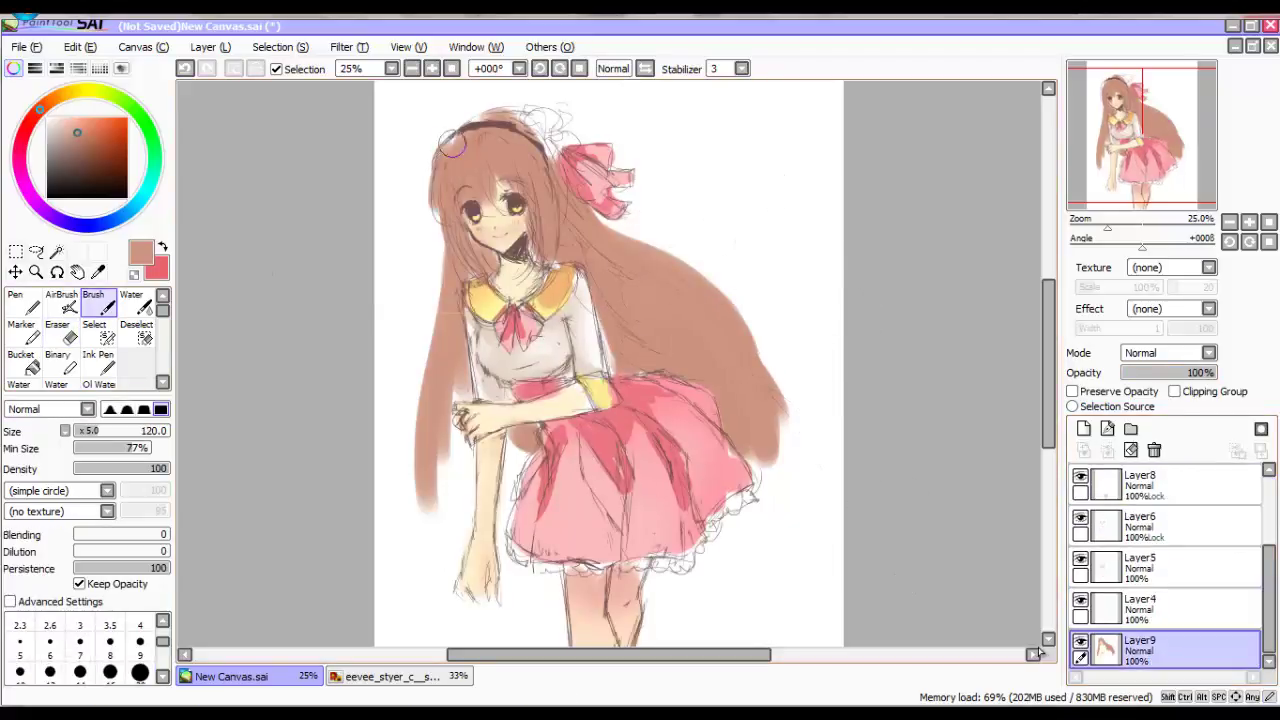
{"action": "key", "text": "h"}
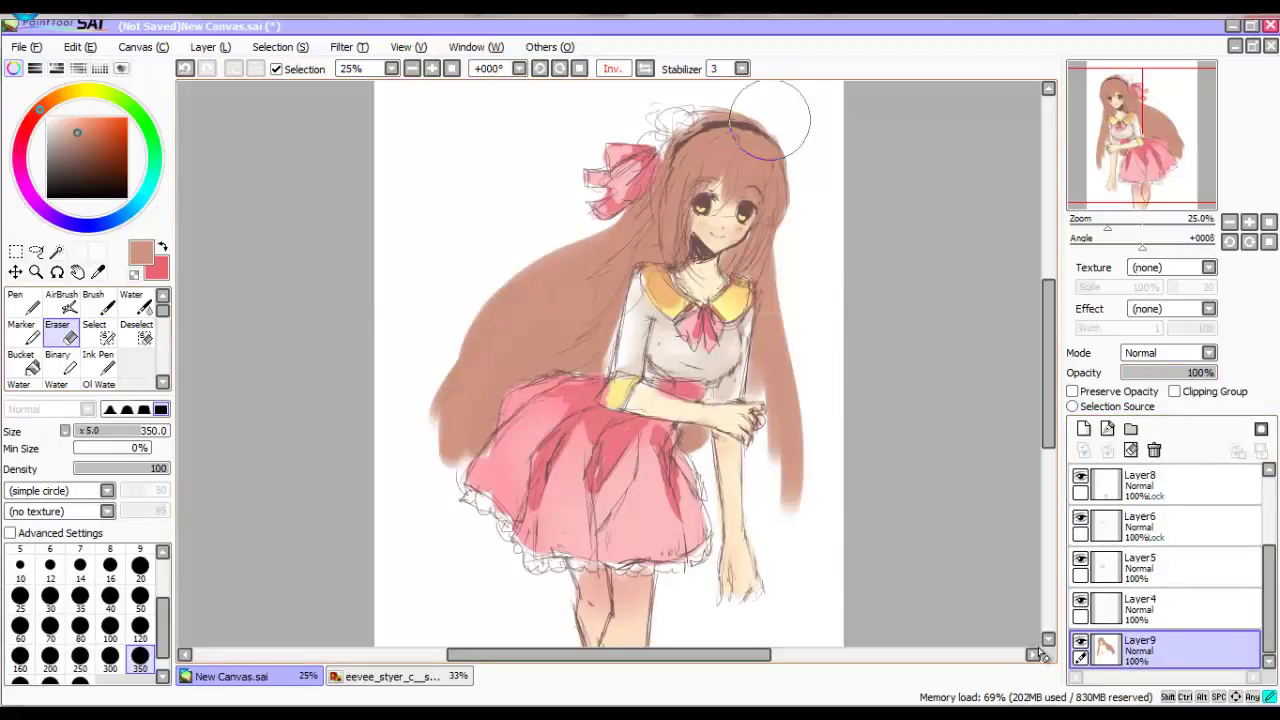